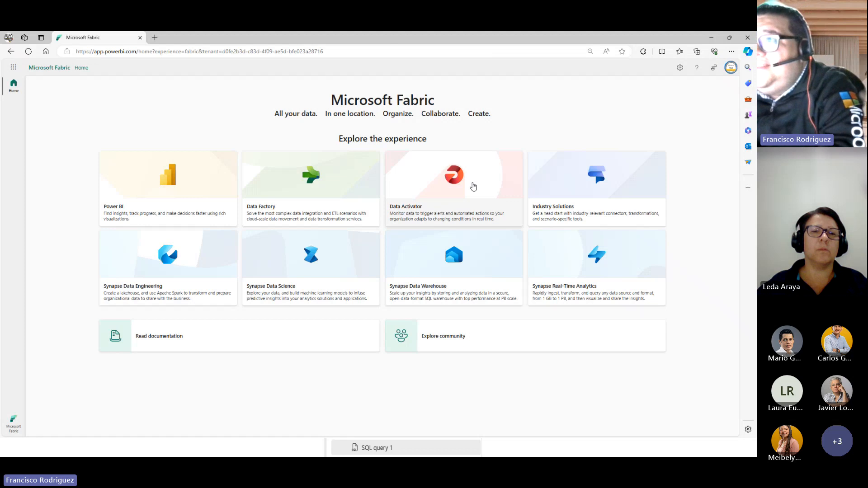
# Step: Open Power BI from the Microsoft 365 app launcher and show its home page in the new browser tab
pyautogui.click(166, 52)
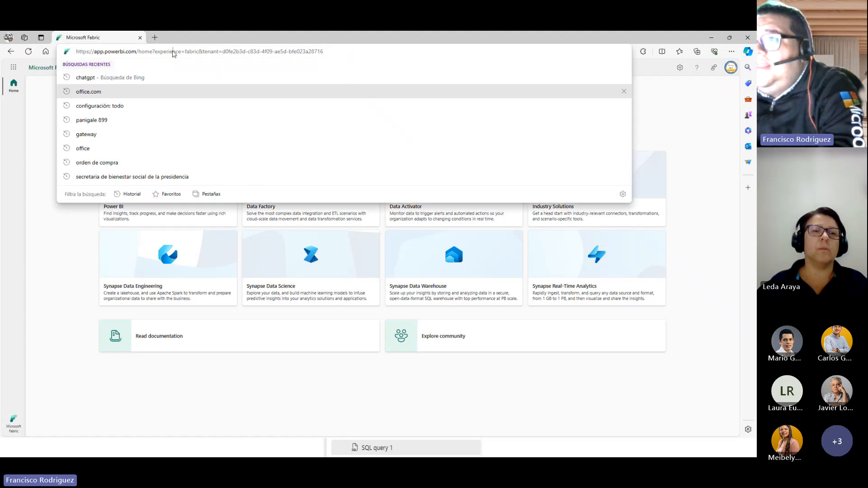
pyautogui.click(19, 207)
pyautogui.click(15, 74)
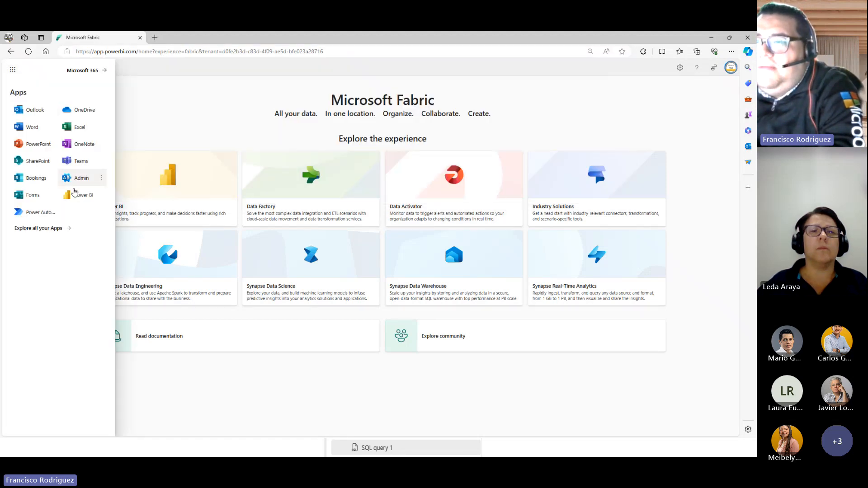
pyautogui.click(80, 188)
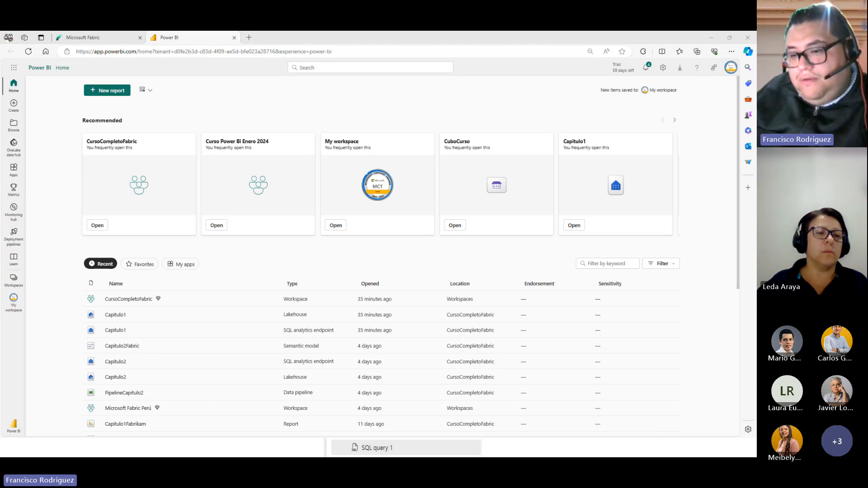
pyautogui.hotkey('ctrl', '2')
# Step: Switch from the Power BI experience to the Microsoft Fabric home page and close the duplicate Microsoft Fabric tab
pyautogui.moveTo(1, 407); pyautogui.dragTo(46, 451)
pyautogui.moveTo(28, 417); pyautogui.dragTo(241, 169)
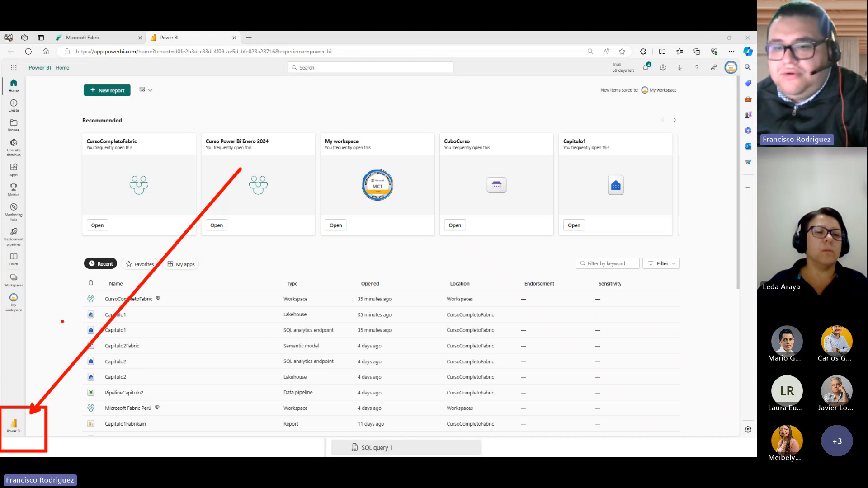
pyautogui.click(13, 425)
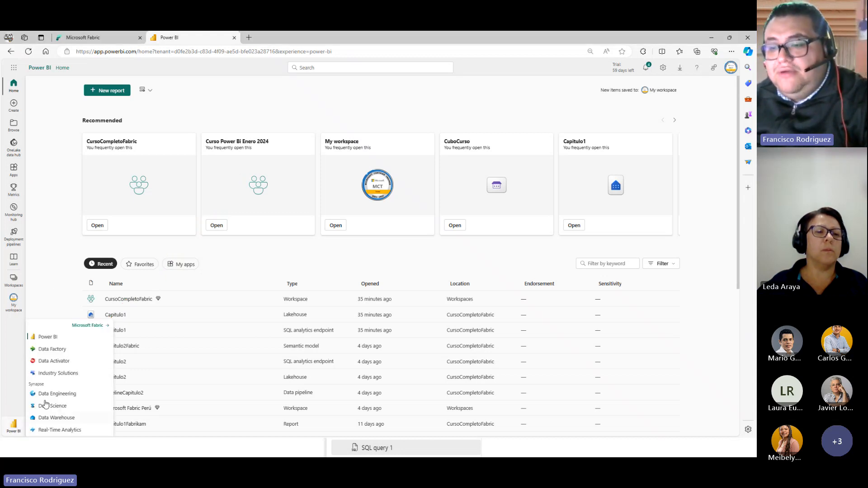
pyautogui.click(96, 326)
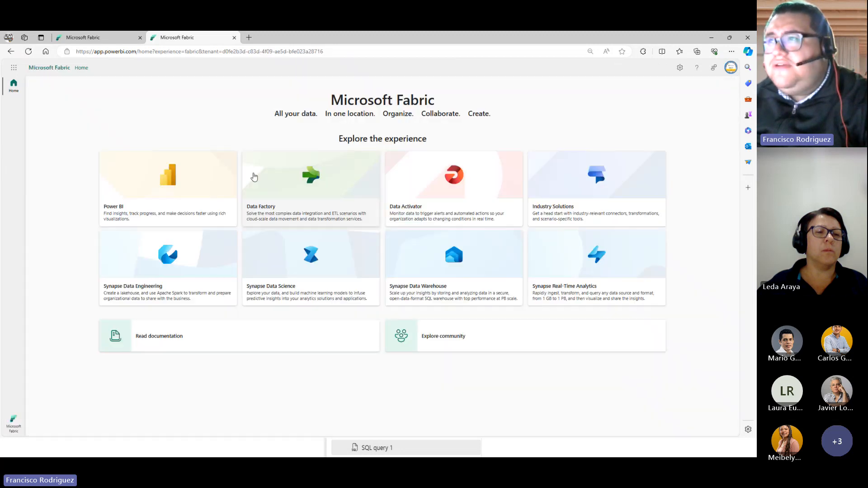
pyautogui.click(140, 38)
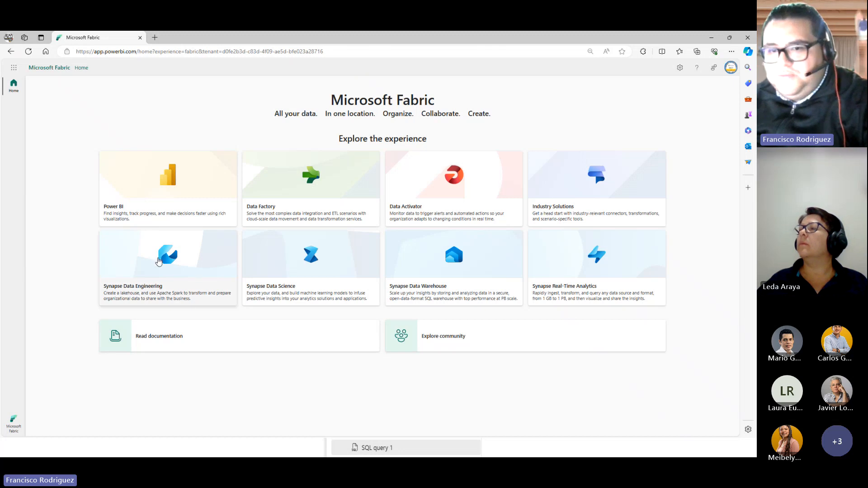
# Step: Enter the Synapse Data Engineering experience and start a new workspace named Comunidad Costa Rica
pyautogui.click(161, 273)
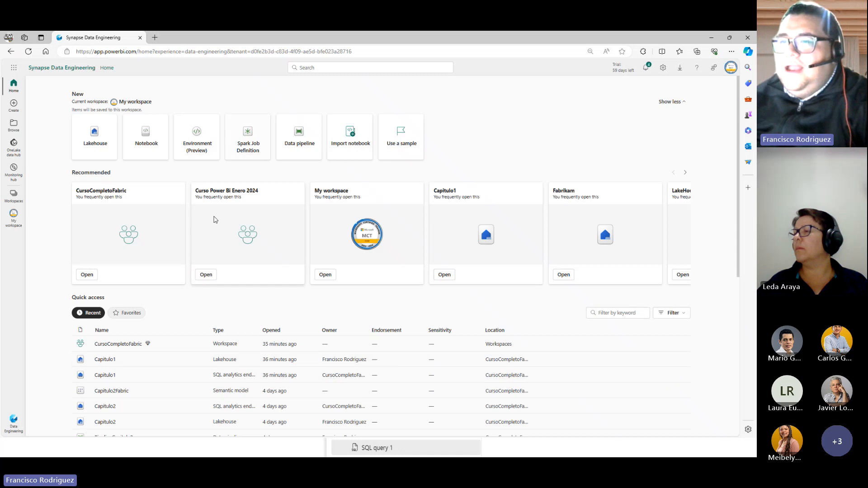
pyautogui.click(17, 199)
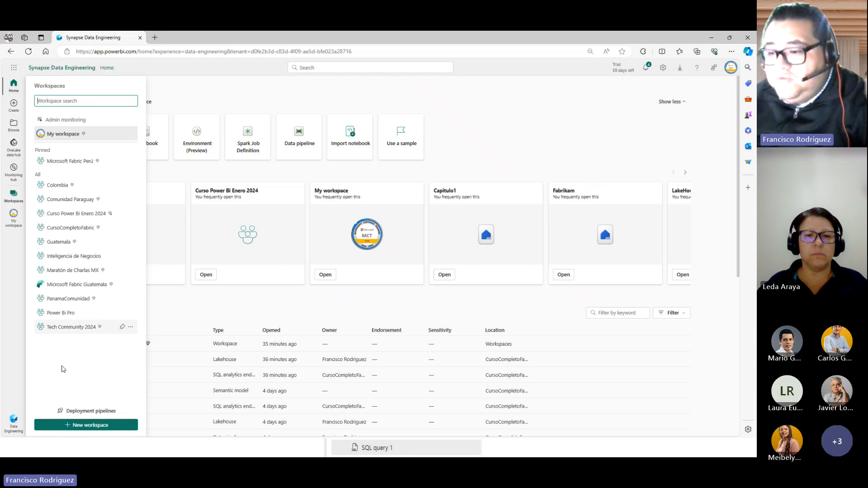
pyautogui.click(117, 426)
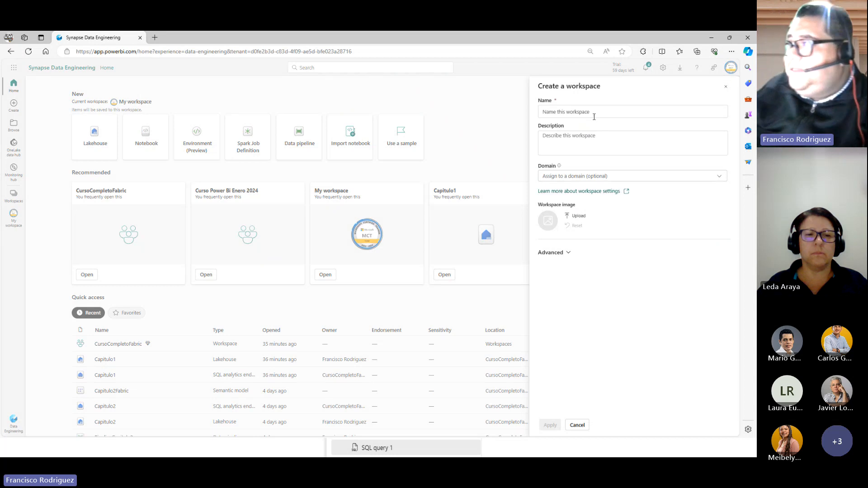
pyautogui.click(593, 113)
pyautogui.write('Comu')
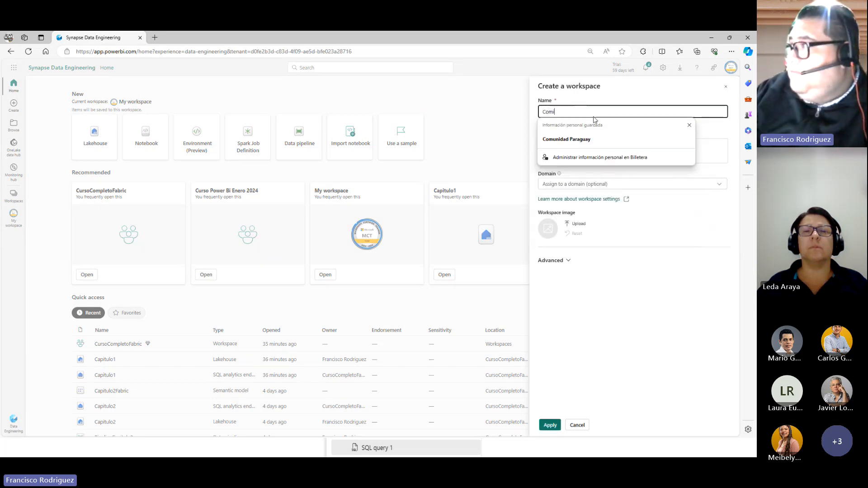
pyautogui.write('nidad ')
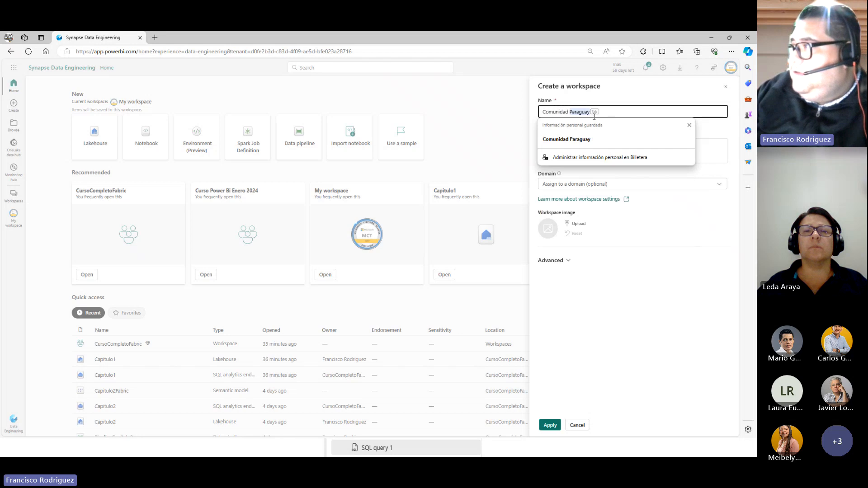
pyautogui.write('Costa Rica')
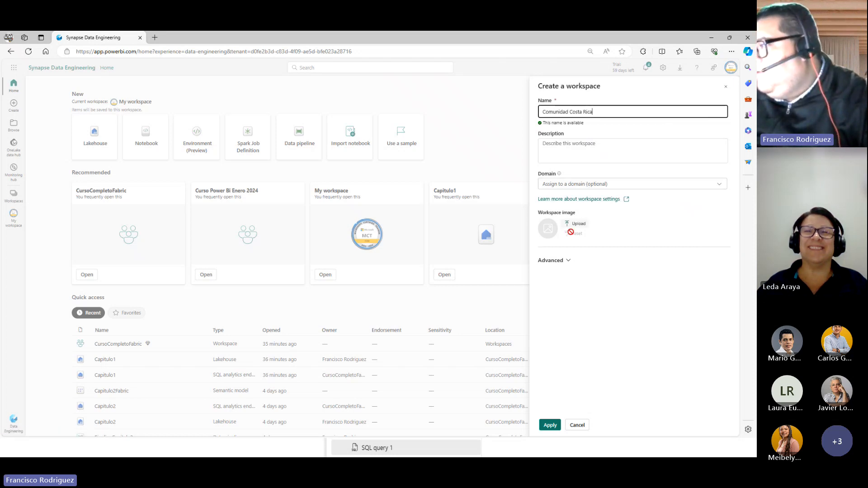
# Step: Expand the new workspace's advanced settings and set its license mode to Trial
pyautogui.click(567, 264)
pyautogui.scroll(-3, 569, 267)
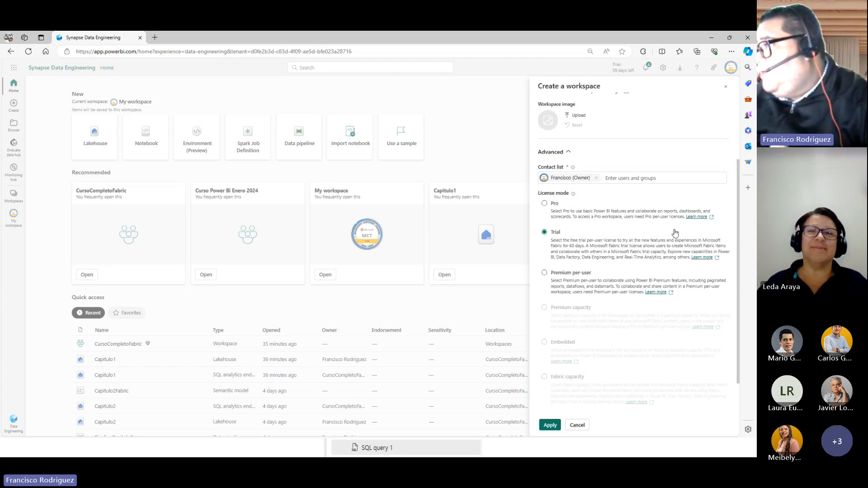
pyautogui.scroll(-3, 615, 273)
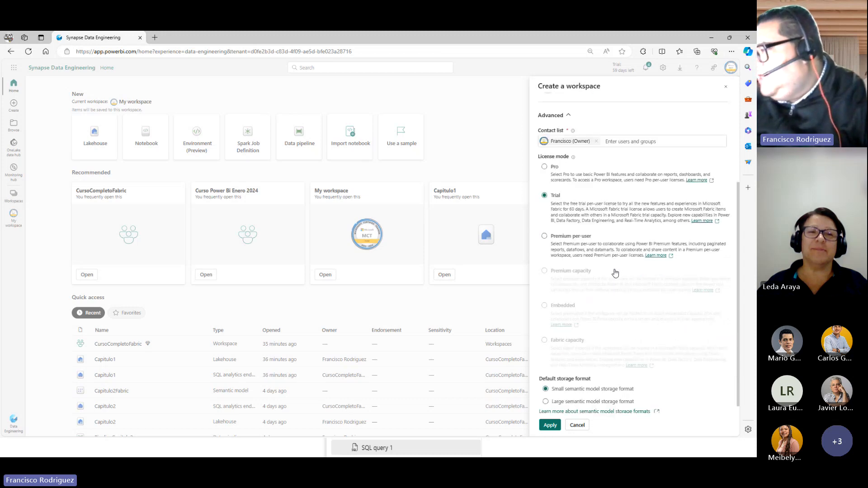
pyautogui.scroll(3, 588, 253)
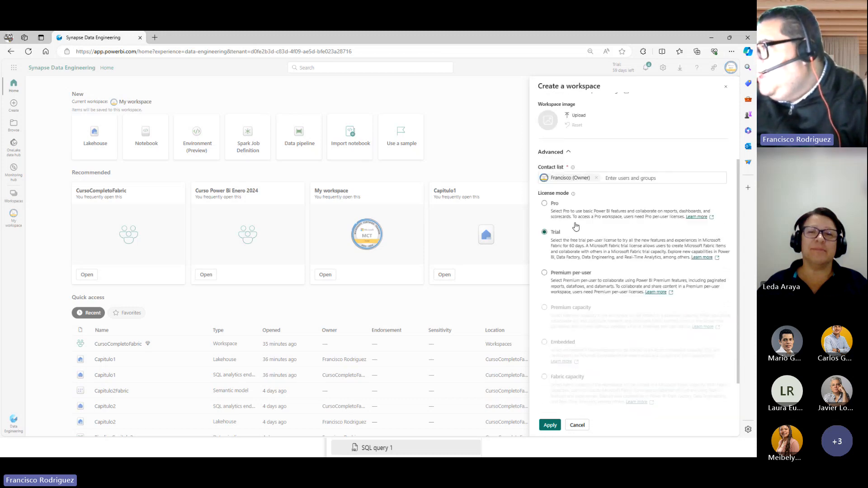
pyautogui.click(555, 210)
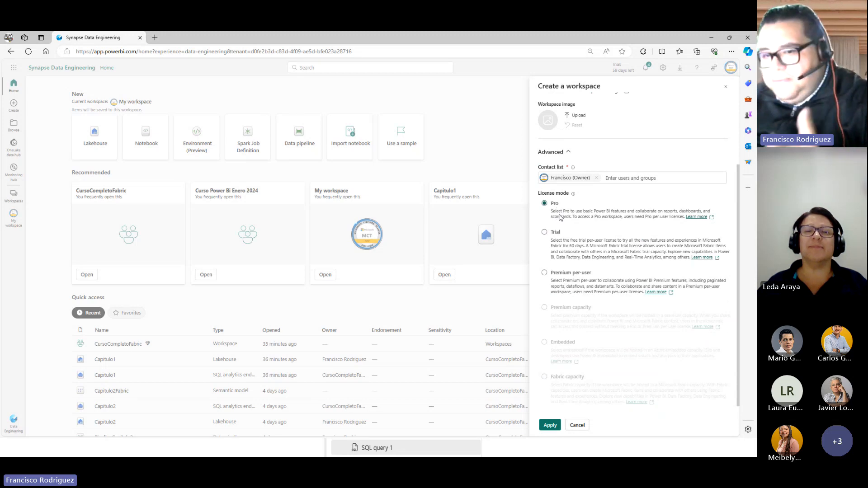
pyautogui.click(544, 233)
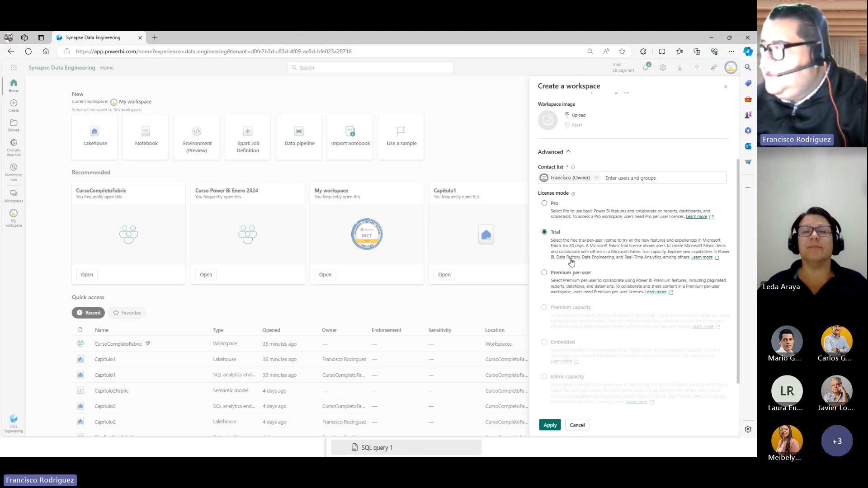
# Step: Review the linked documentation on semantic model storage formats and return to the workspace form
pyautogui.scroll(-3, 582, 290)
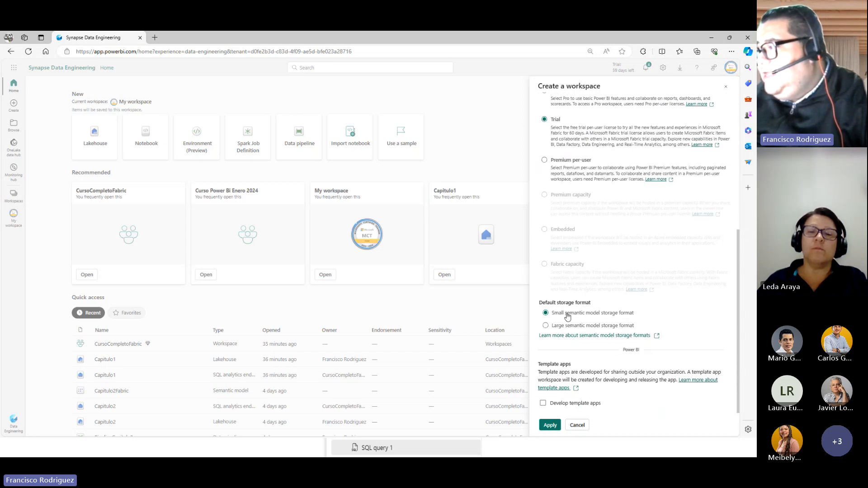
pyautogui.click(622, 339)
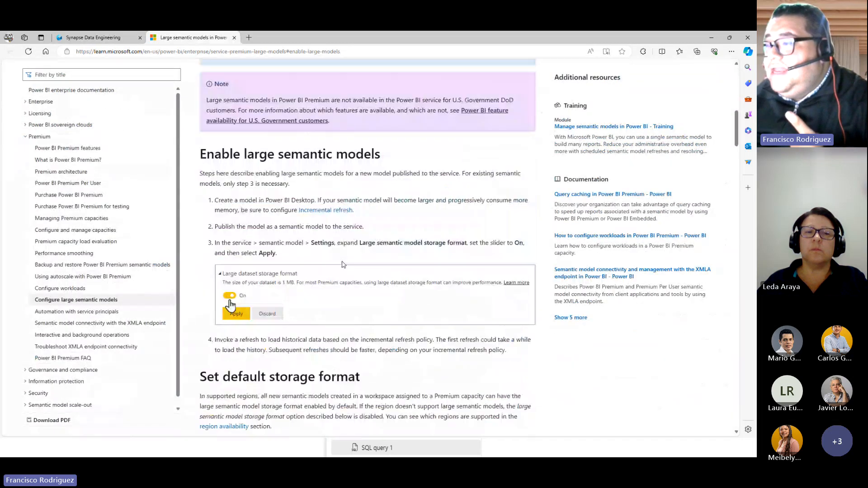
pyautogui.scroll(-9, 342, 264)
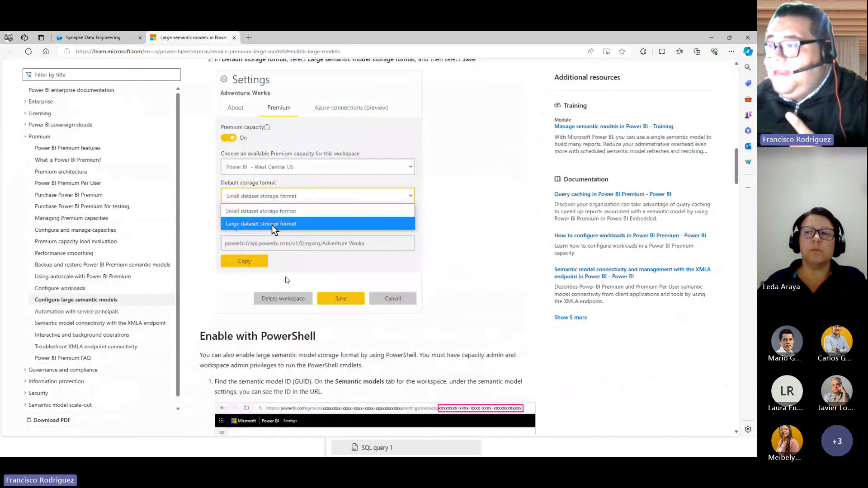
pyautogui.scroll(-3, 286, 280)
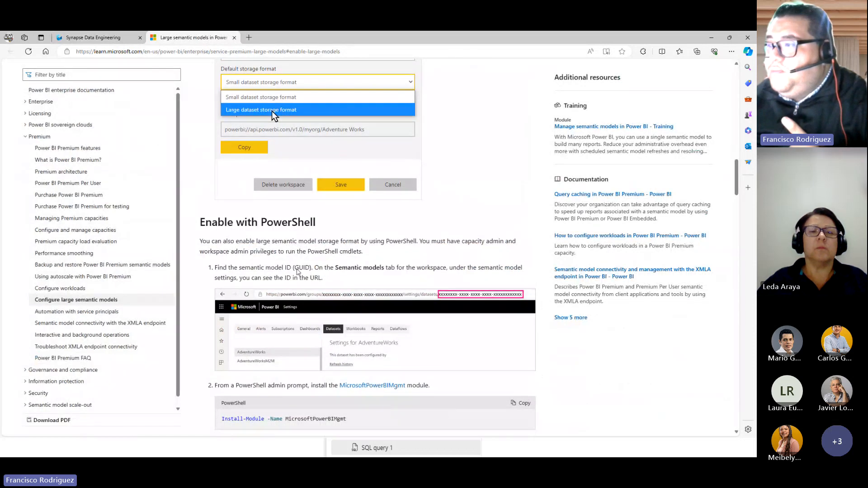
pyautogui.scroll(-15, 297, 271)
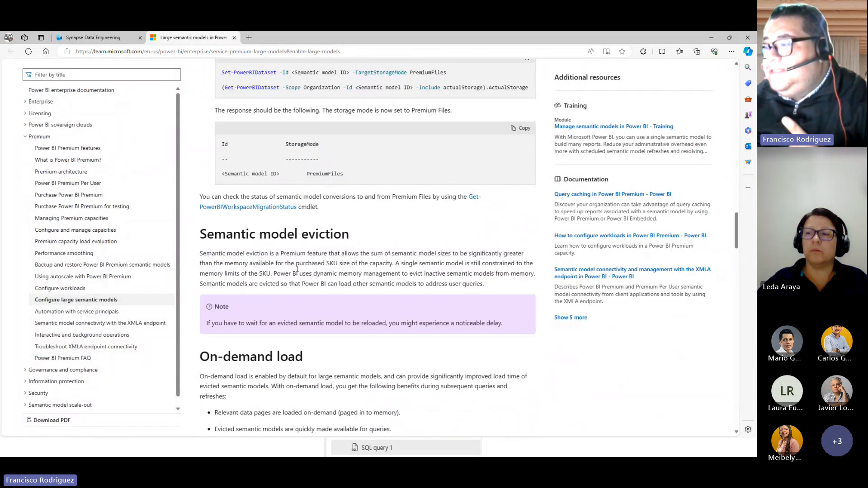
pyautogui.scroll(-15, 297, 270)
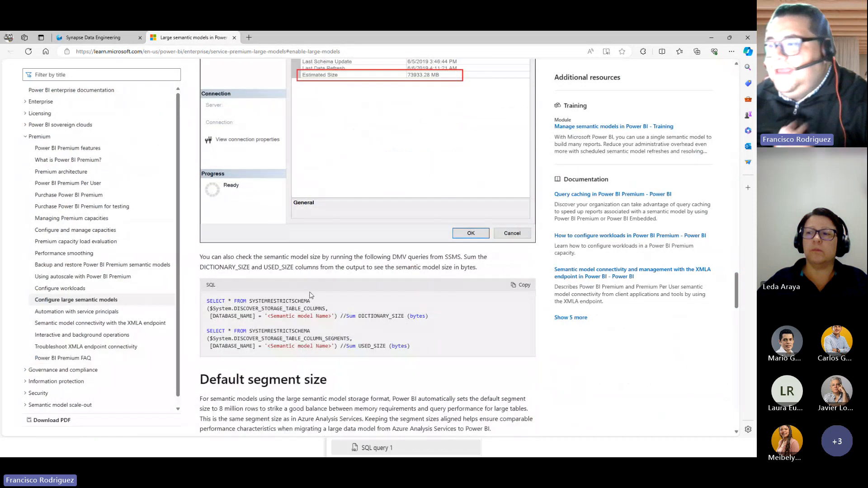
pyautogui.scroll(-3, 310, 295)
pyautogui.hotkey('ctrl', 'shift', 'Tab')
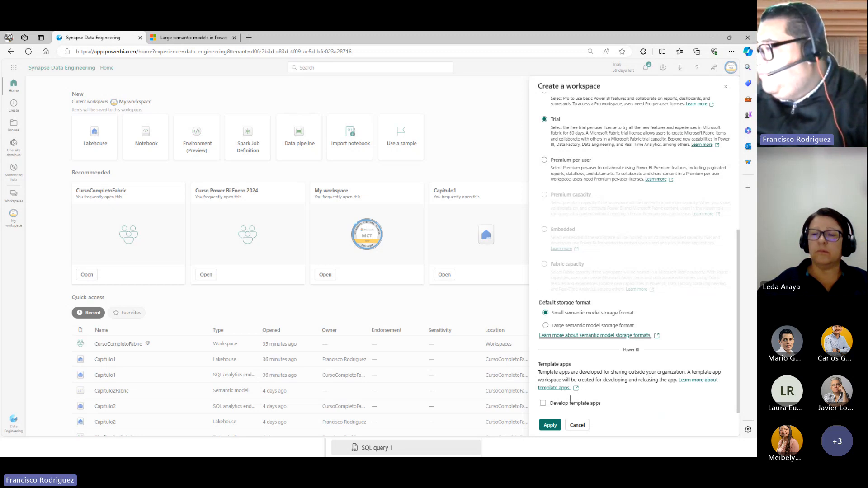
# Step: Create the workspace with the chosen settings and close the large semantic models documentation tab
pyautogui.scroll(3, 582, 294)
pyautogui.click(549, 425)
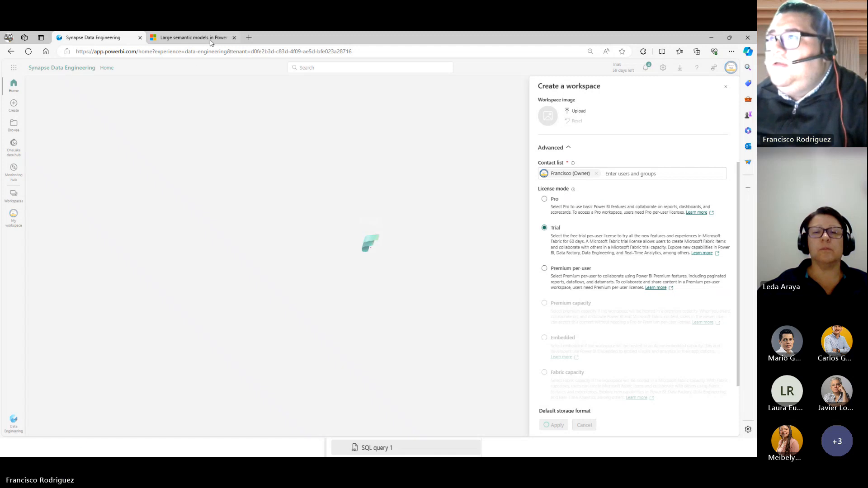
pyautogui.click(211, 38)
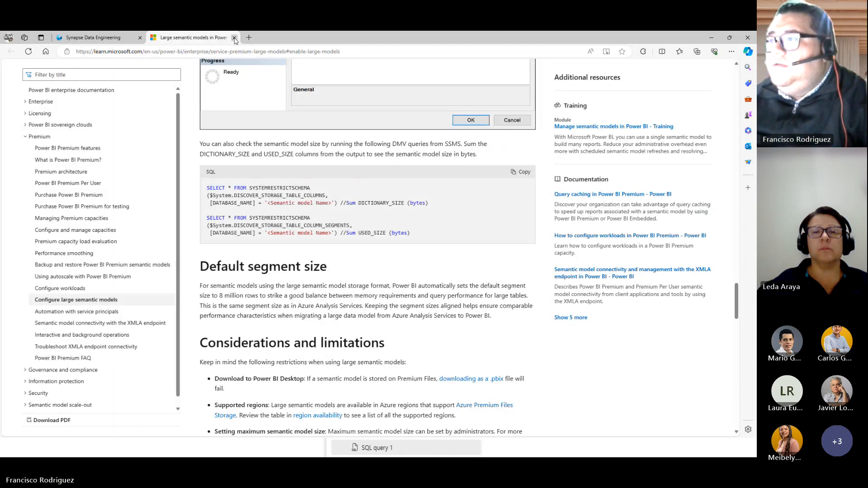
pyautogui.click(234, 39)
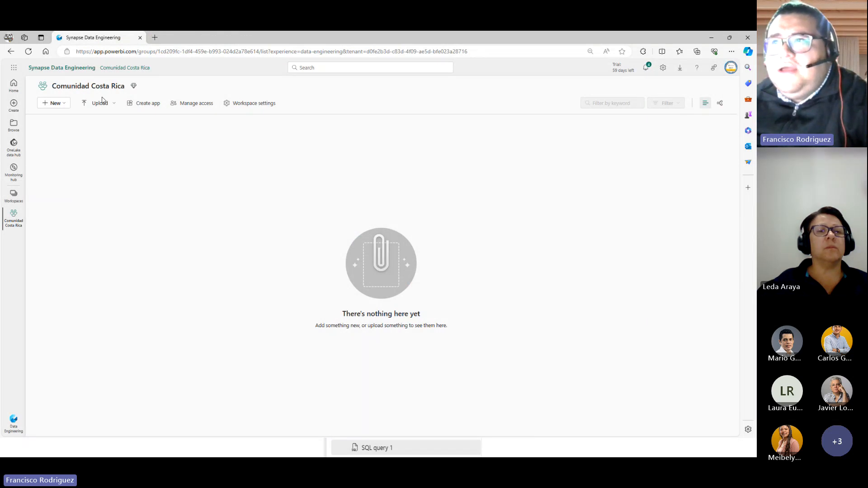
# Step: Create a new lakehouse named AlmacenCR in the Comunidad Costa Rica workspace
pyautogui.click(64, 104)
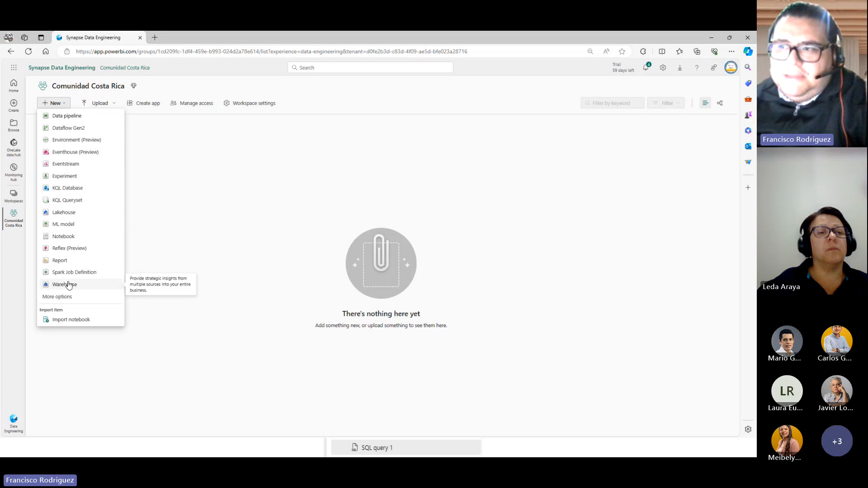
pyautogui.click(80, 212)
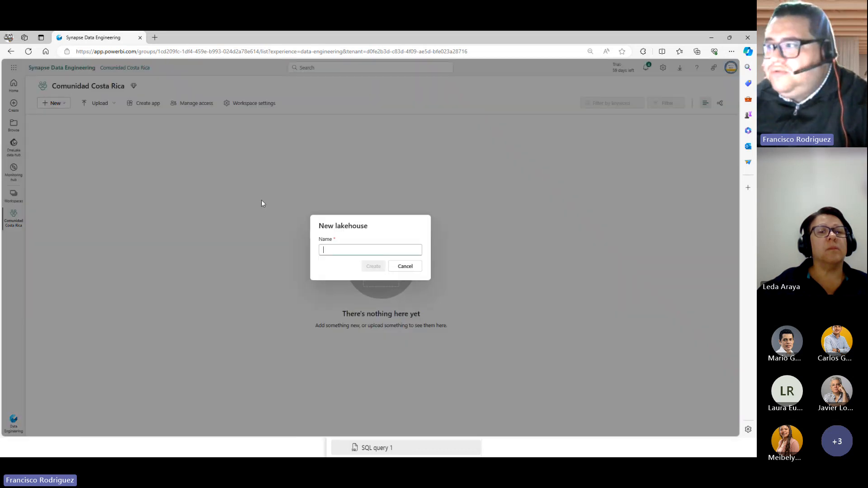
pyautogui.click(339, 248)
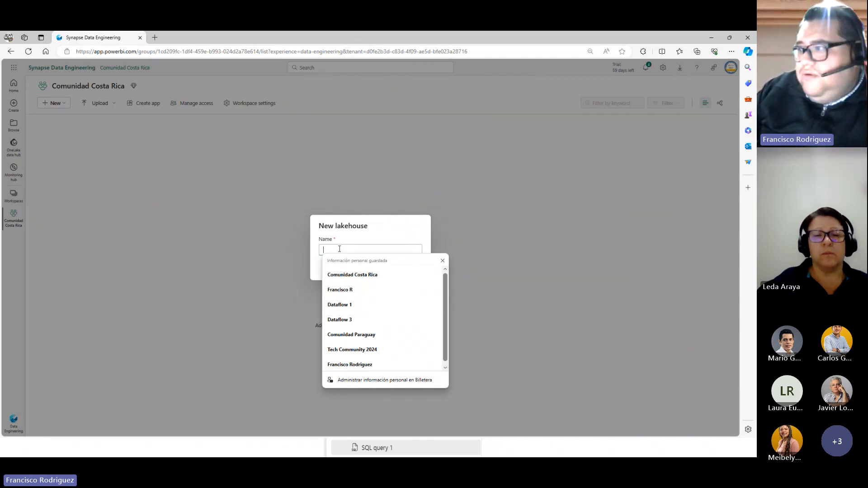
pyautogui.write('Al')
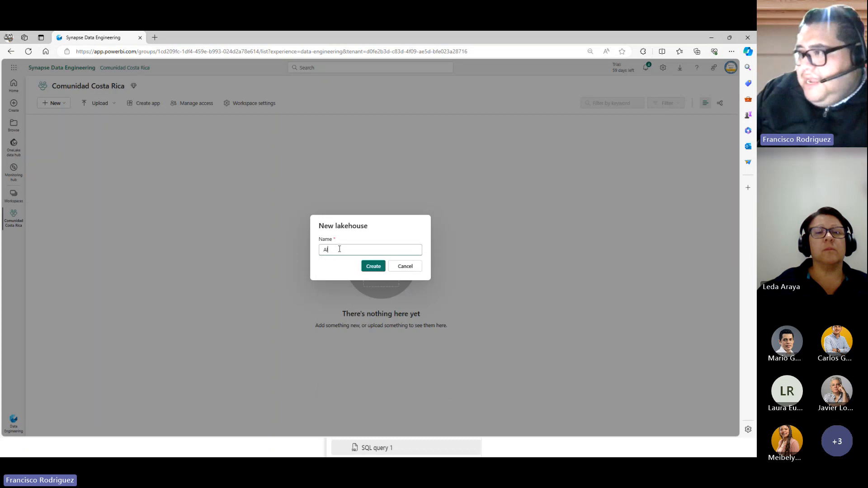
pyautogui.write('mace')
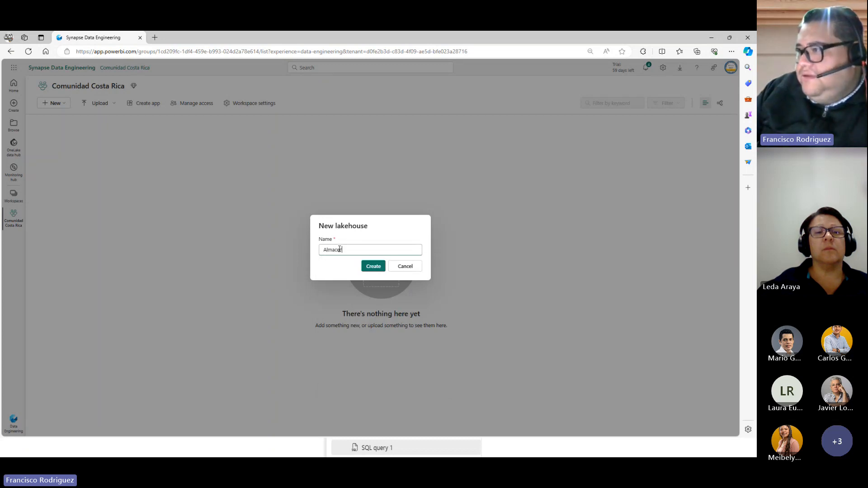
pyautogui.write('n')
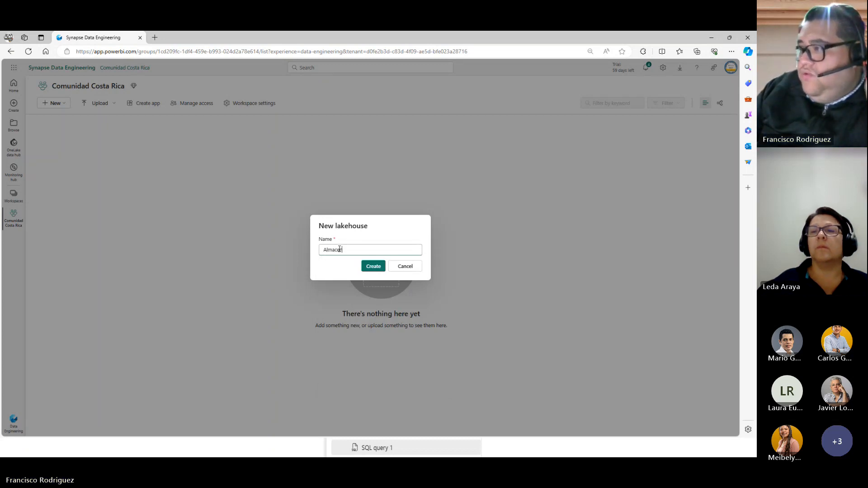
pyautogui.write('1')
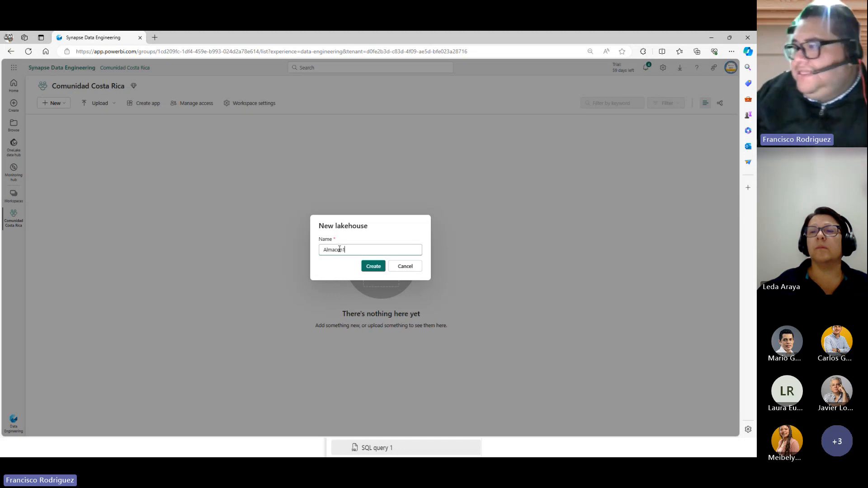
pyautogui.press('BackSpace')
pyautogui.write('CR')
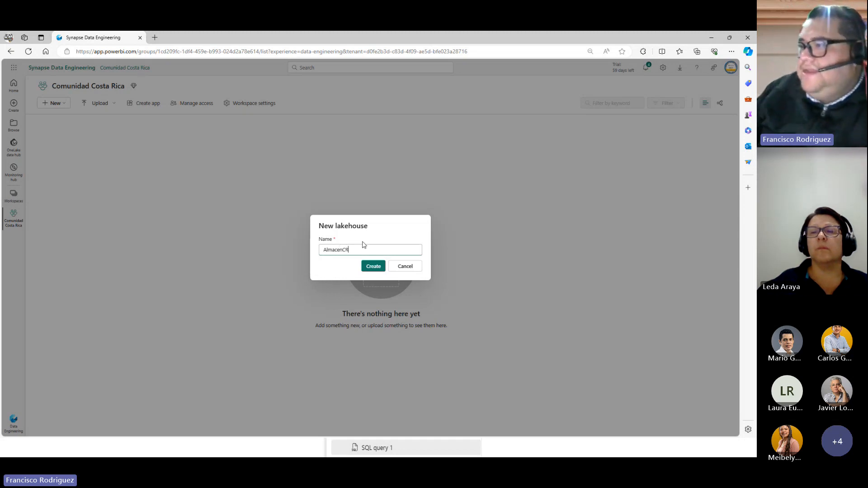
pyautogui.click(367, 265)
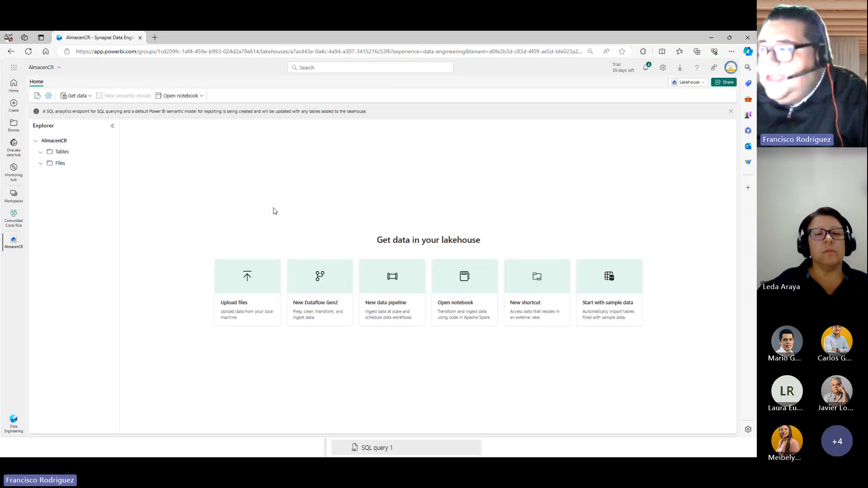
# Step: Return to the Comunidad Costa Rica workspace and clear all notifications
pyautogui.click(20, 200)
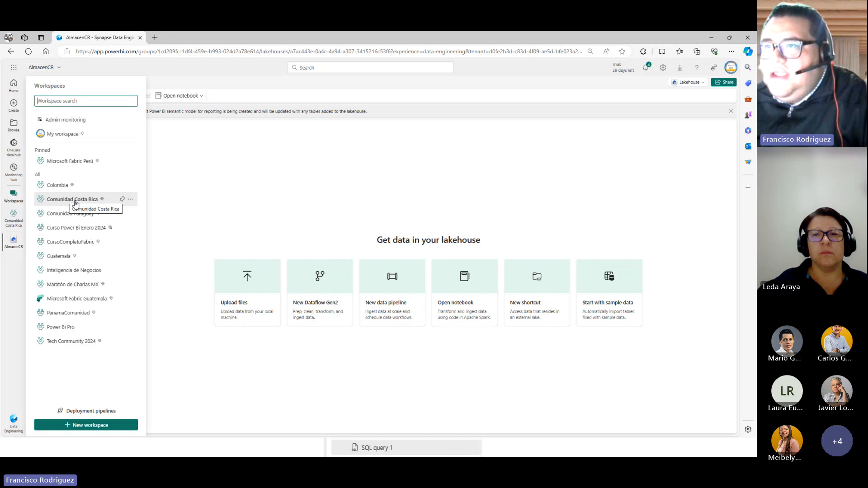
pyautogui.click(91, 204)
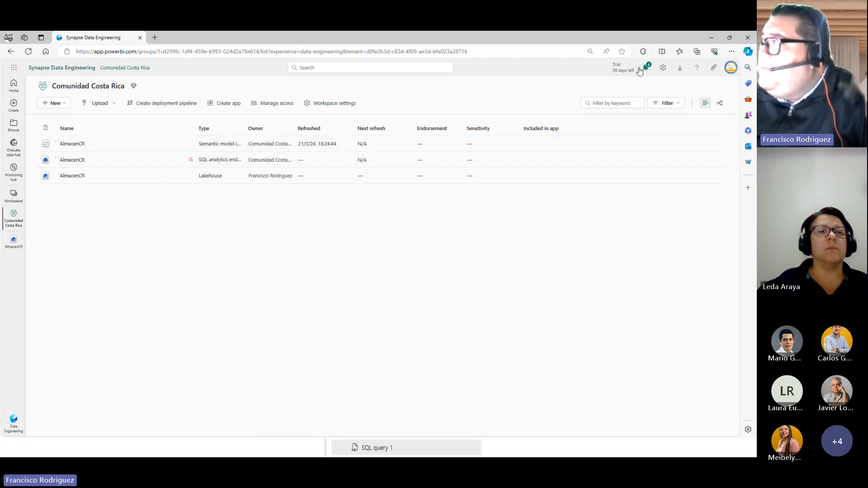
pyautogui.hotkey('ctrl', '2')
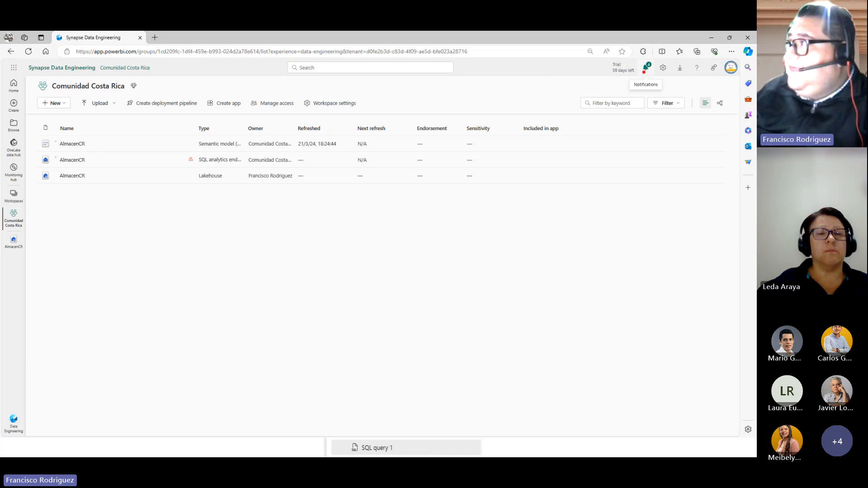
pyautogui.moveTo(635, 54)
pyautogui.mouseDown()
pyautogui.moveTo(663, 80)
pyautogui.moveTo(674, 213)
pyautogui.mouseUp()
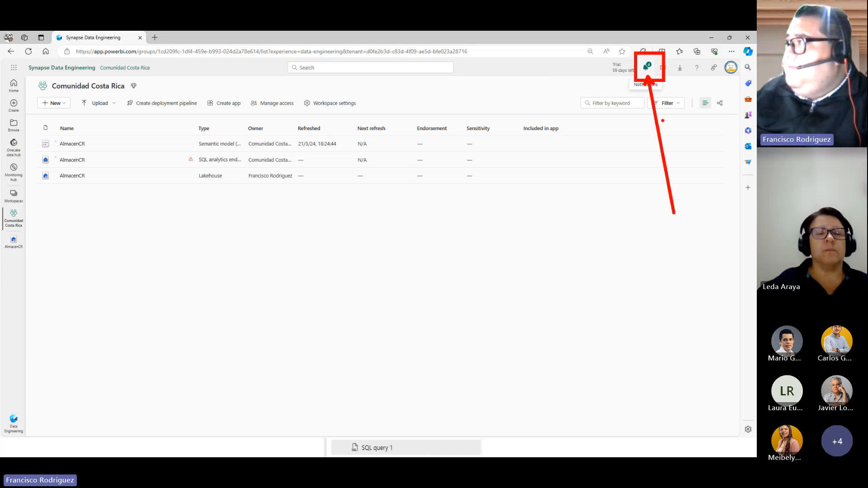
pyautogui.press('Escape')
pyautogui.click(645, 68)
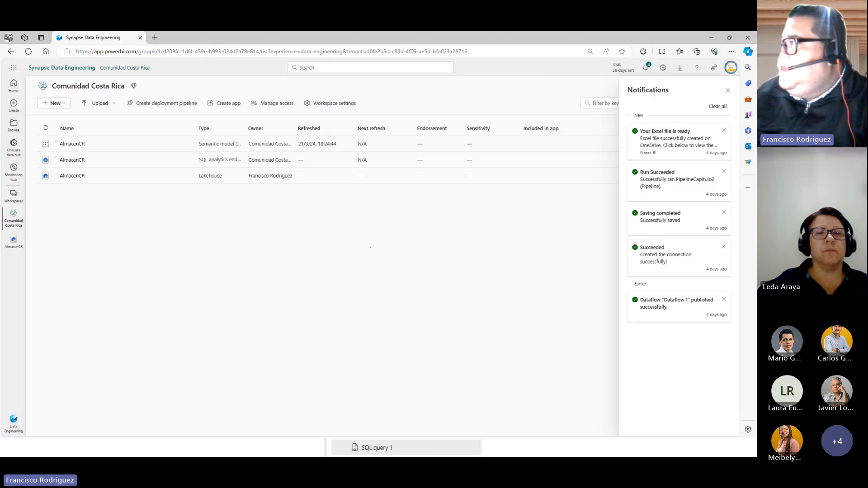
pyautogui.click(717, 106)
pyautogui.click(391, 263)
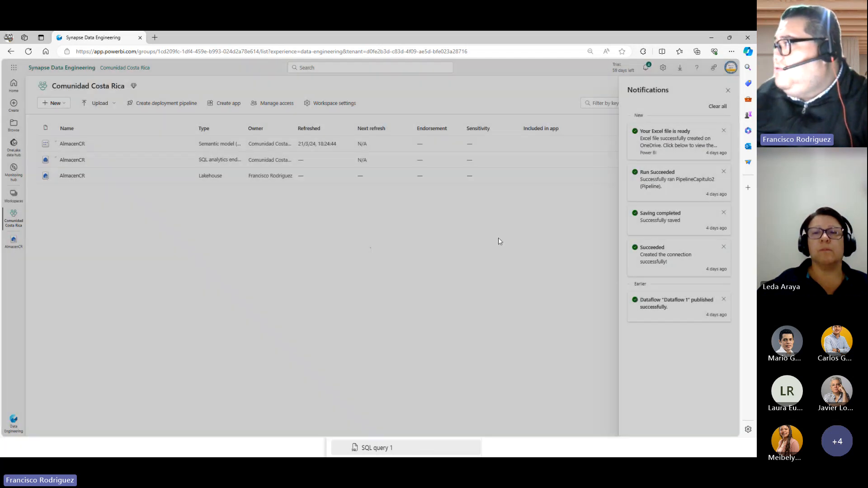
pyautogui.click(728, 90)
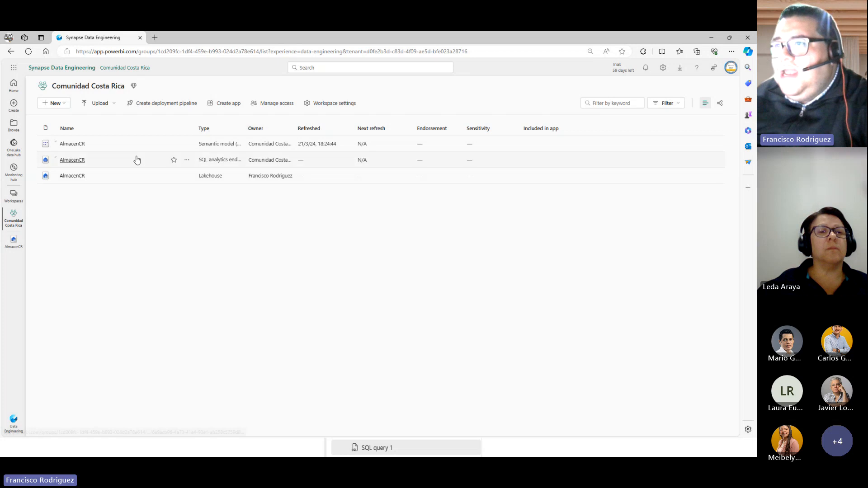
# Step: Open the AlmacenCR lakehouse and clear the notification about the SQL analytics endpoint
pyautogui.click(79, 181)
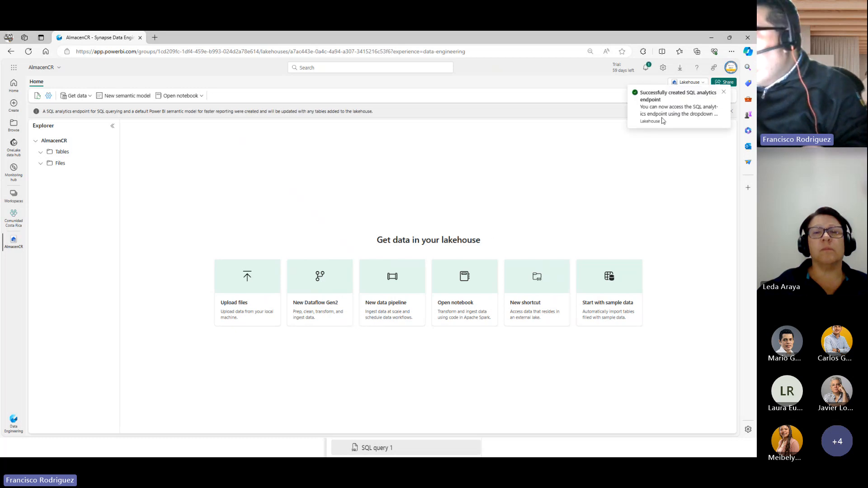
pyautogui.click(722, 93)
pyautogui.click(645, 68)
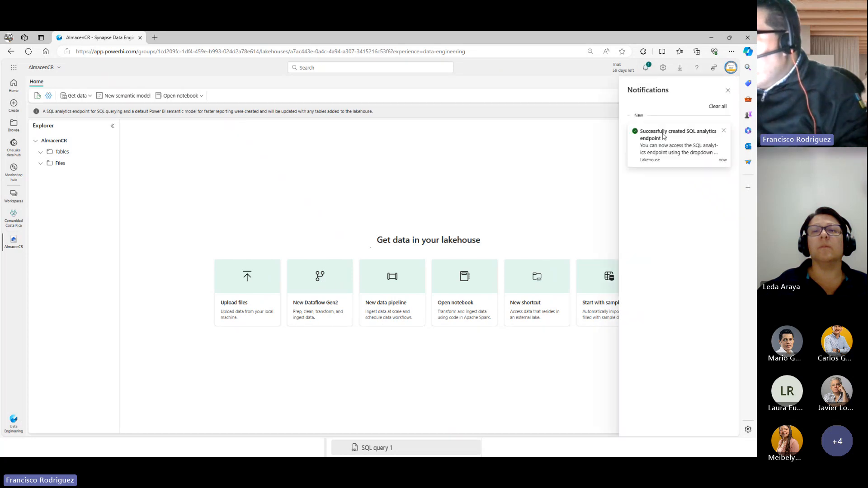
pyautogui.click(717, 107)
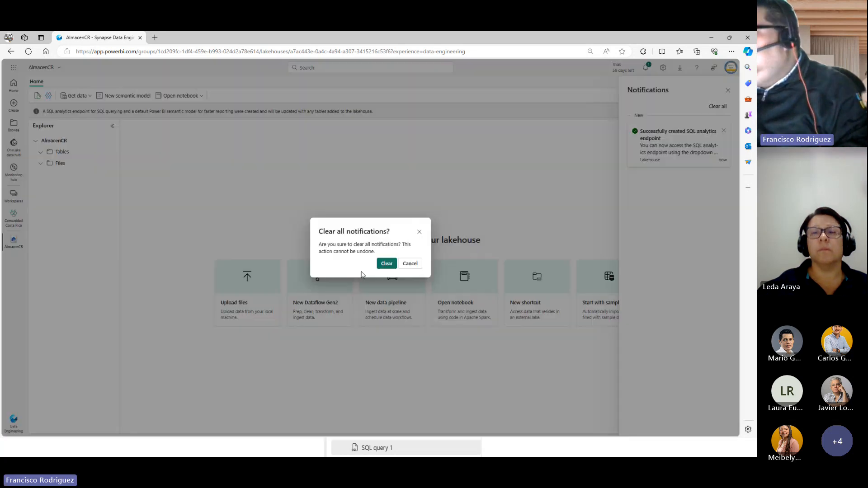
pyautogui.click(380, 264)
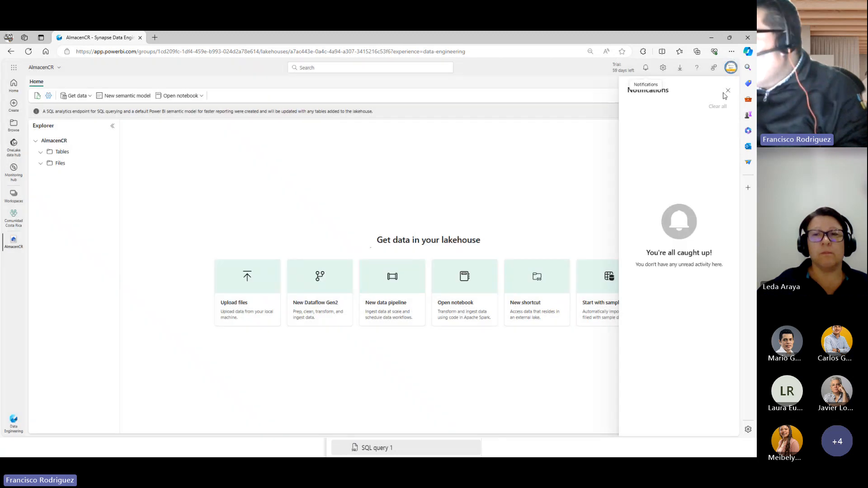
pyautogui.click(727, 91)
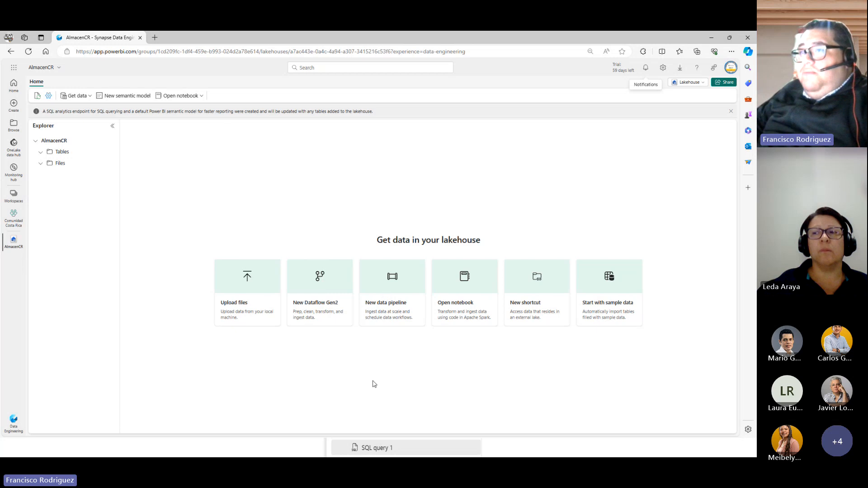
pyautogui.click(41, 163)
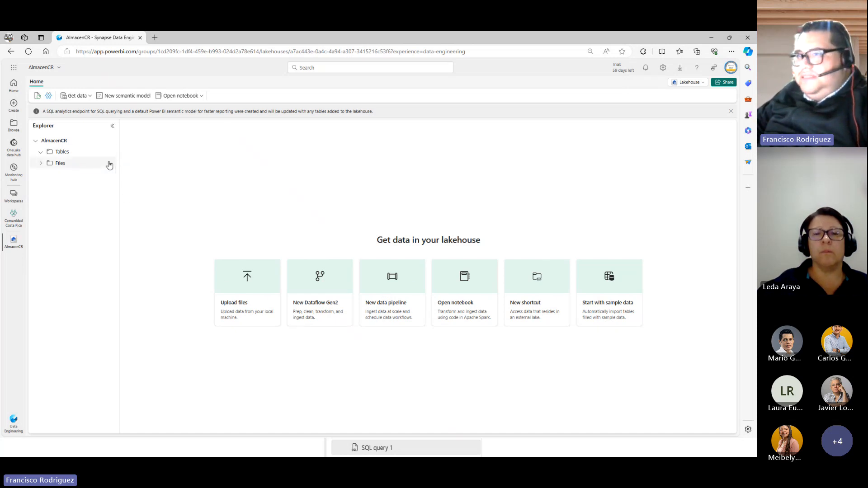
pyautogui.moveTo(111, 165)
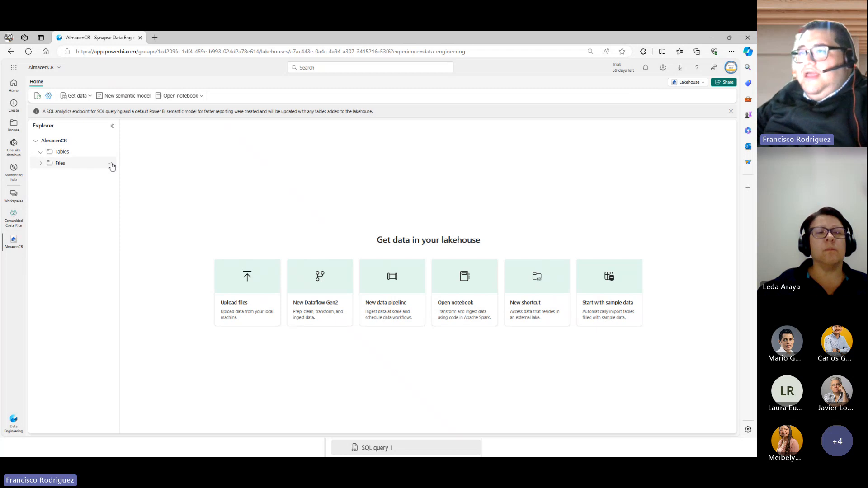
pyautogui.click(111, 165)
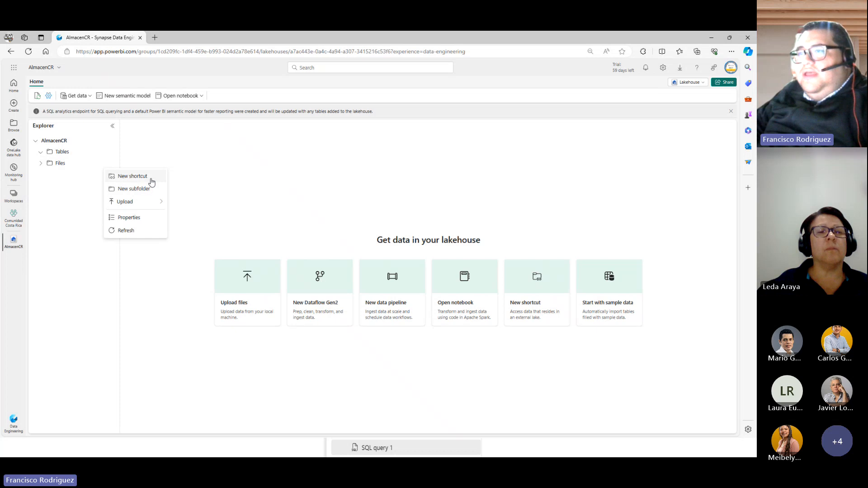
pyautogui.moveTo(161, 201)
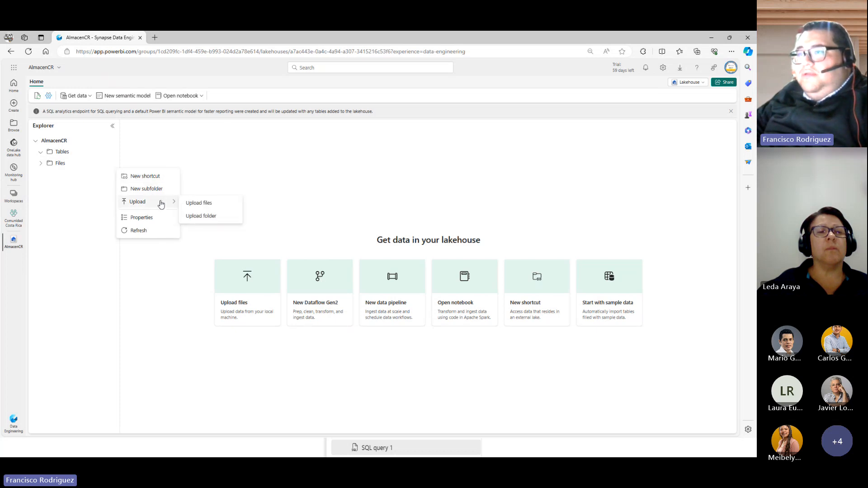
pyautogui.click(227, 206)
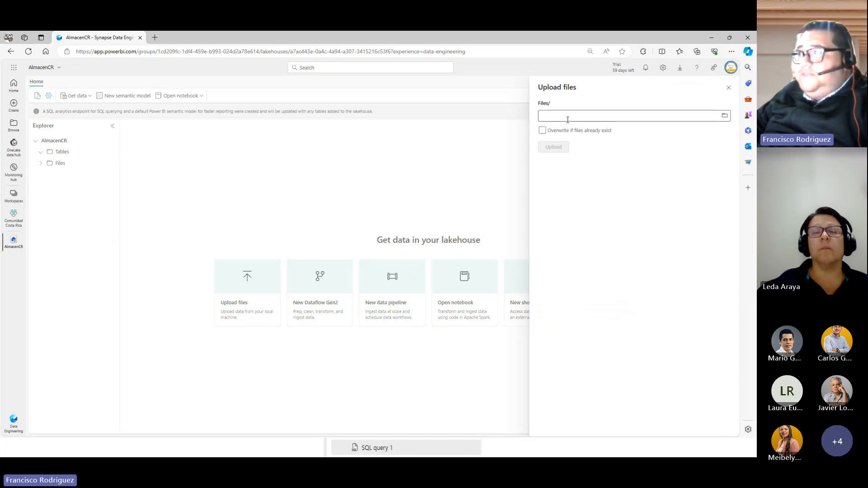
pyautogui.click(728, 87)
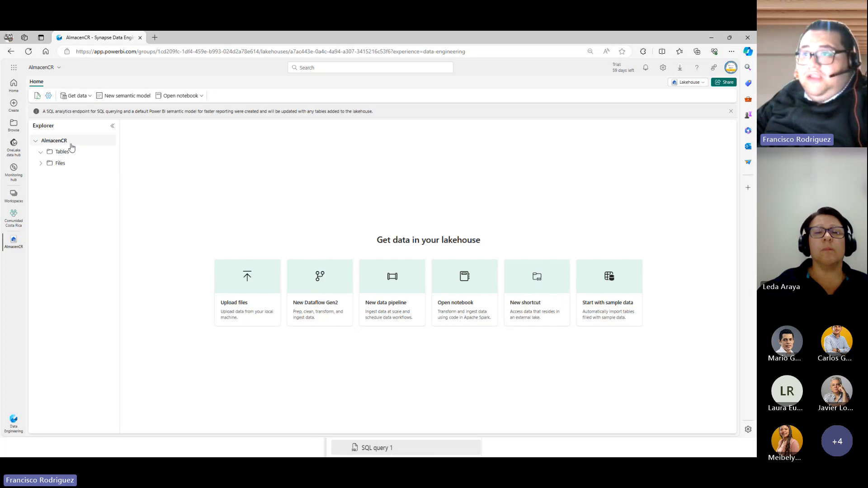
# Step: Start a folder upload into the lakehouse's Files section and look through the desktop (Escritorio) for the source folder
pyautogui.click(110, 163)
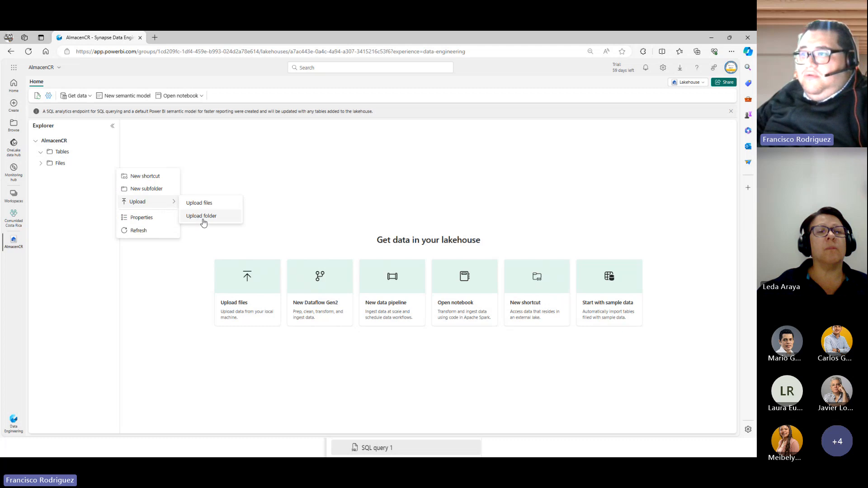
pyautogui.click(203, 221)
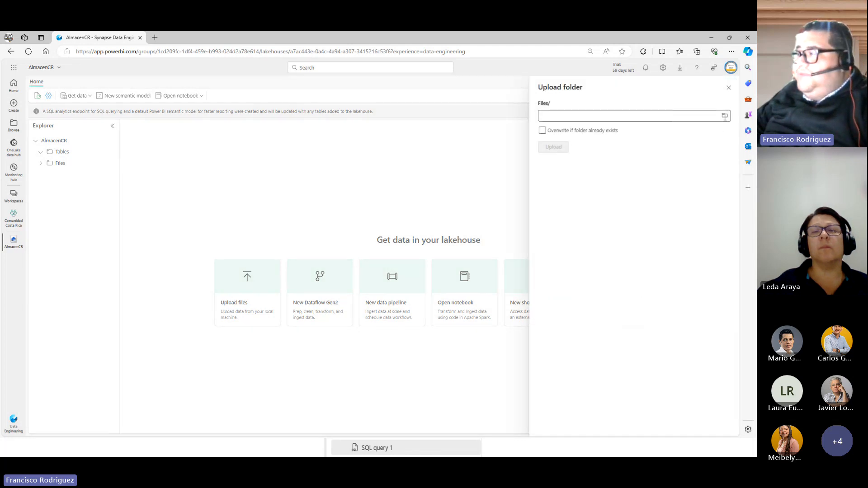
pyautogui.click(724, 117)
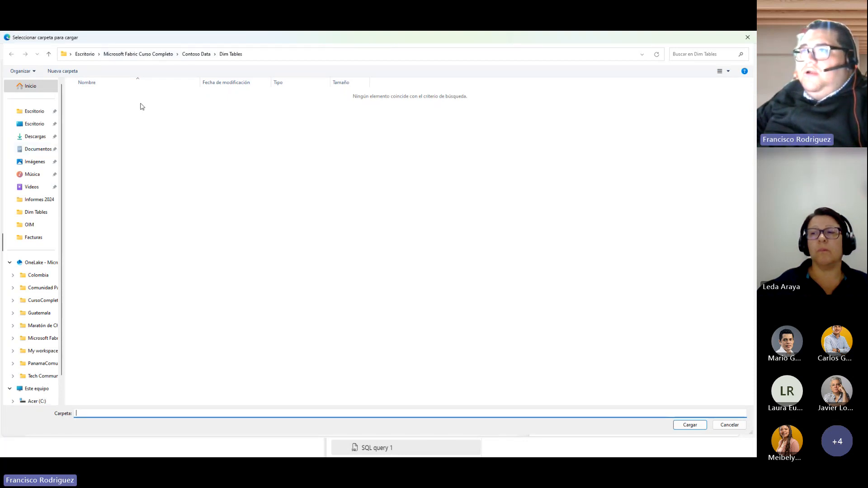
pyautogui.click(86, 54)
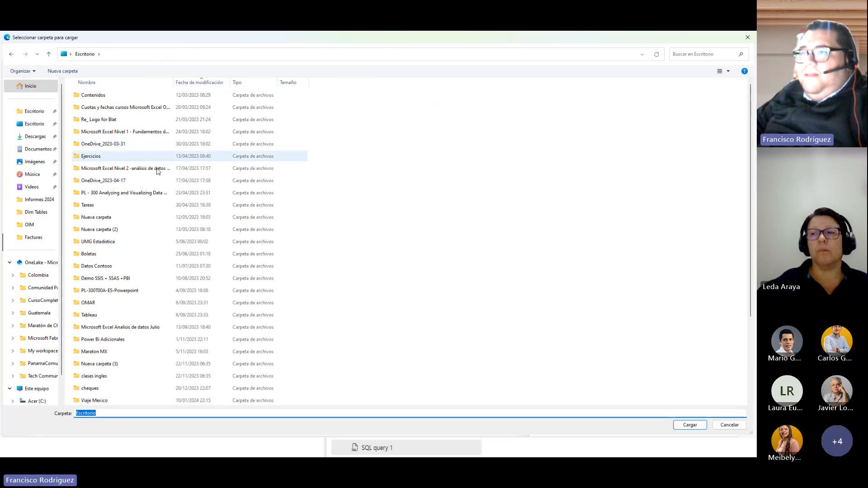
pyautogui.scroll(3, 184, 172)
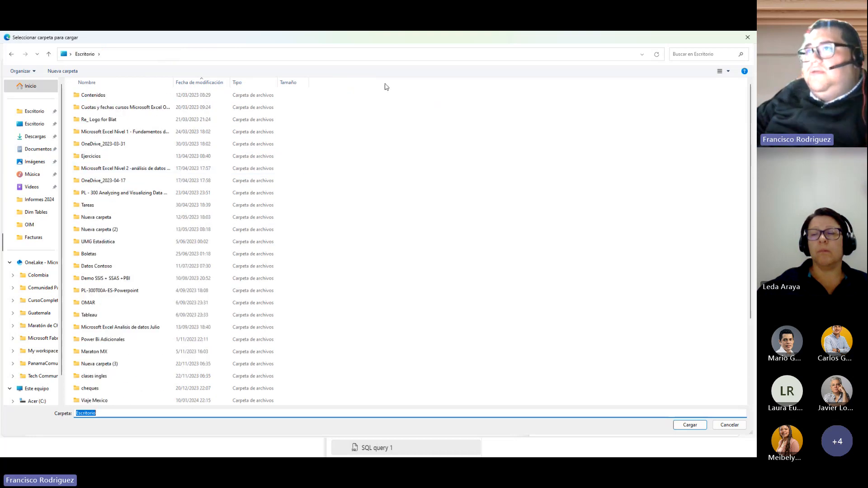
pyautogui.press('Escape')
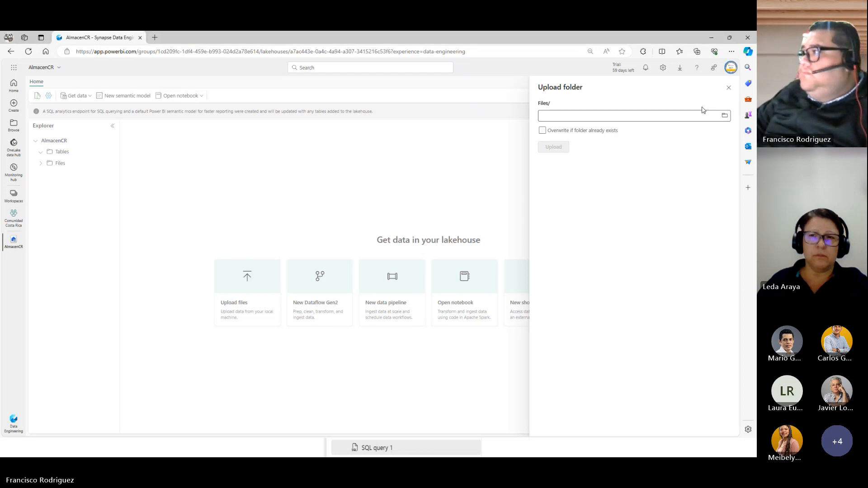
# Step: Browse for the upload folder in Desktop\Comunidad Costa Rica\Contoso Data and look inside its ContosoData and Dim Tables subfolders
pyautogui.click(583, 115)
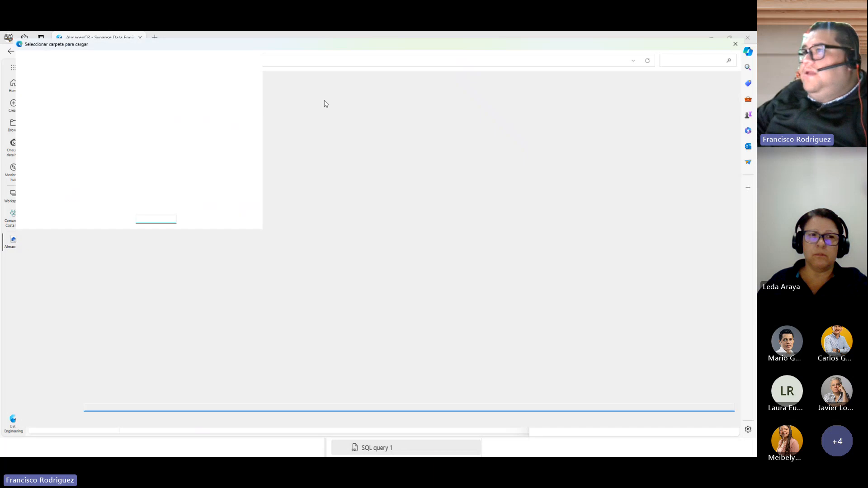
pyautogui.click(284, 55)
pyautogui.hotkey('ctrl', 'v')
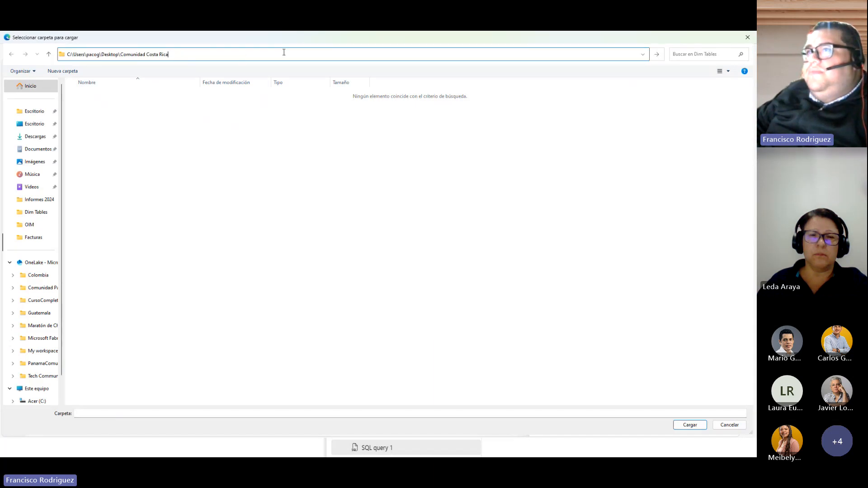
pyautogui.press('Return')
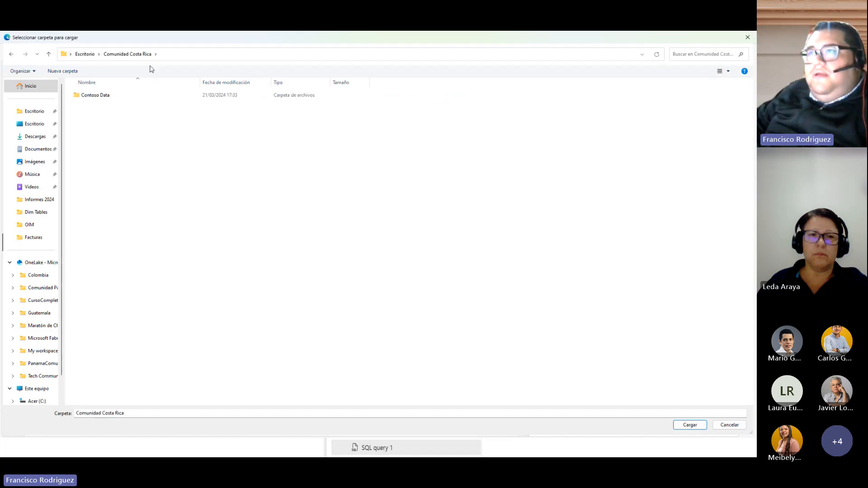
pyautogui.doubleClick(118, 98)
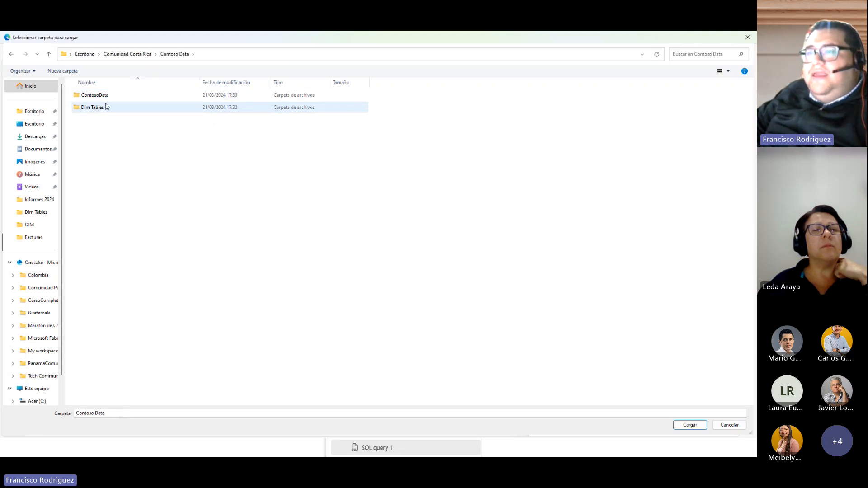
pyautogui.doubleClick(123, 99)
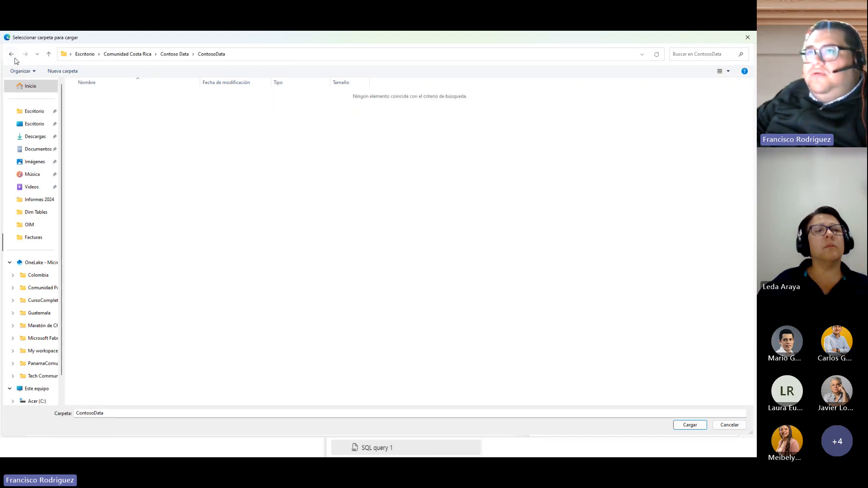
pyautogui.click(11, 54)
pyautogui.doubleClick(99, 108)
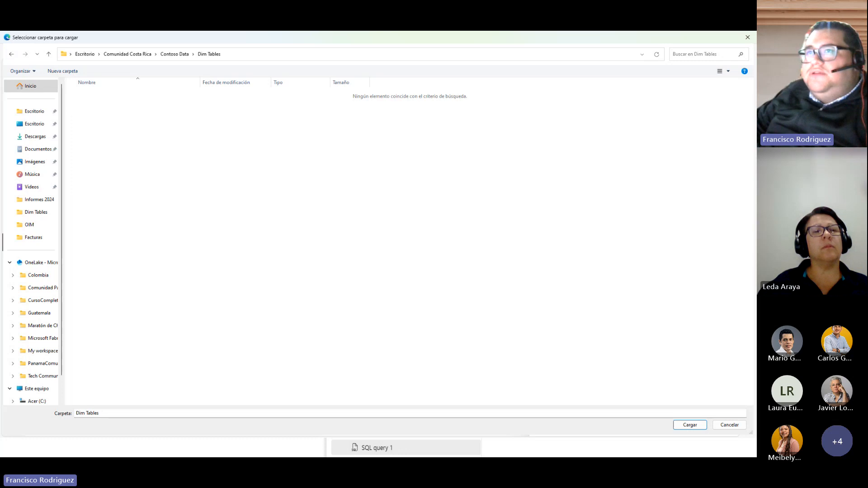
pyautogui.click(11, 53)
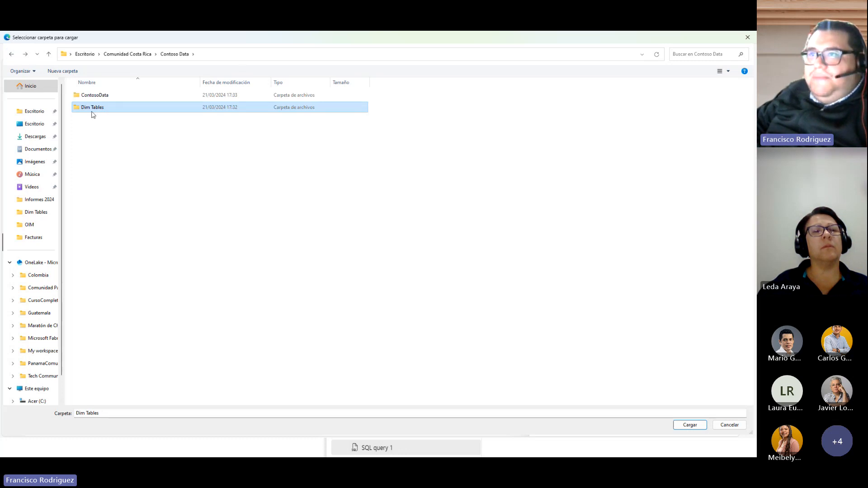
# Step: Upload the ContosoData folder into the lakehouse's Files section, dismiss the finished uploads and close the folder upload
pyautogui.click(111, 99)
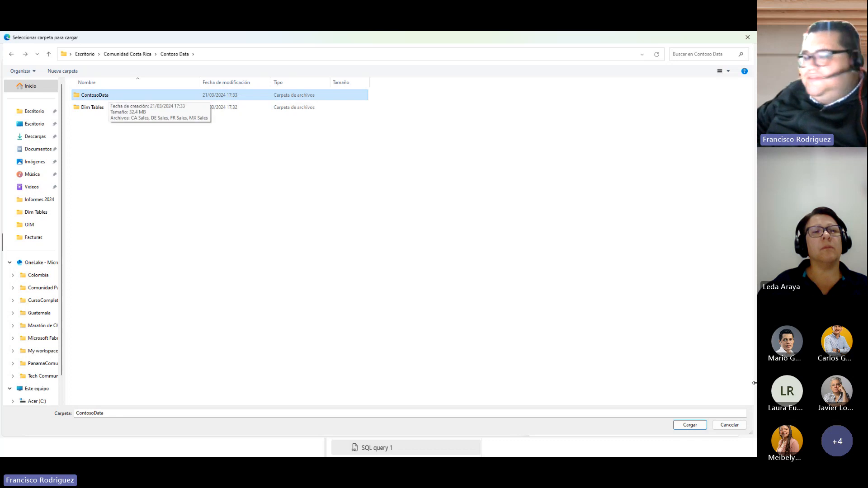
pyautogui.click(690, 425)
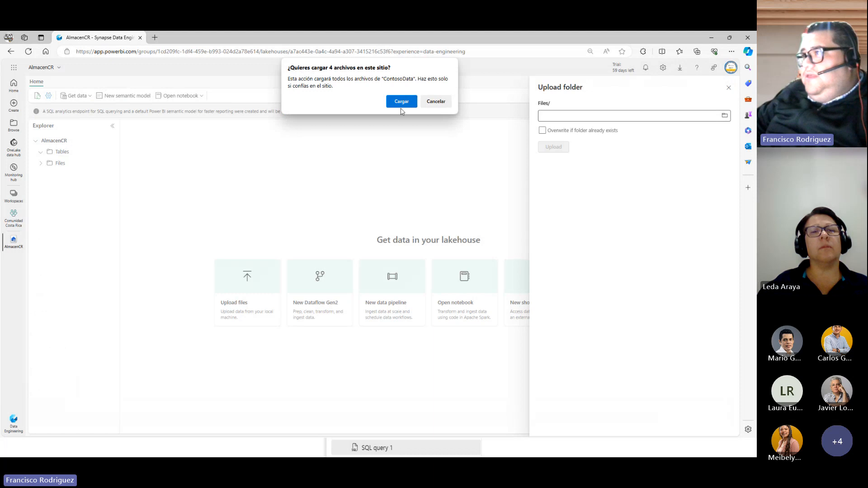
pyautogui.click(401, 103)
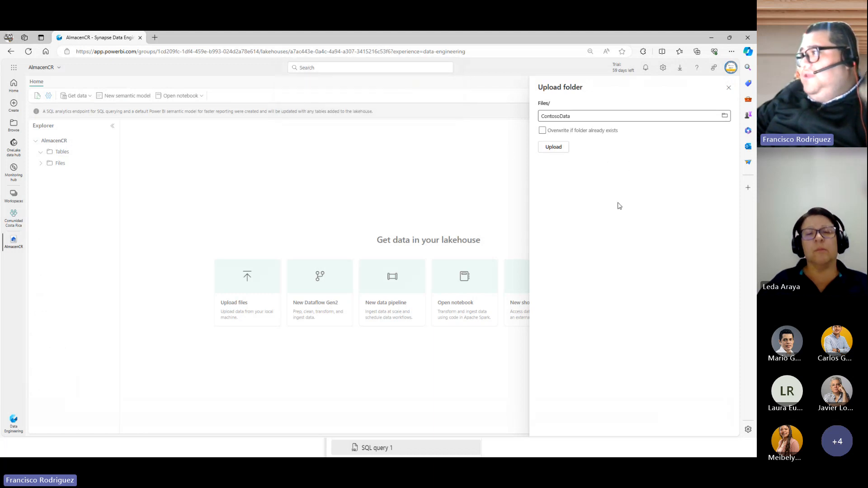
pyautogui.click(542, 131)
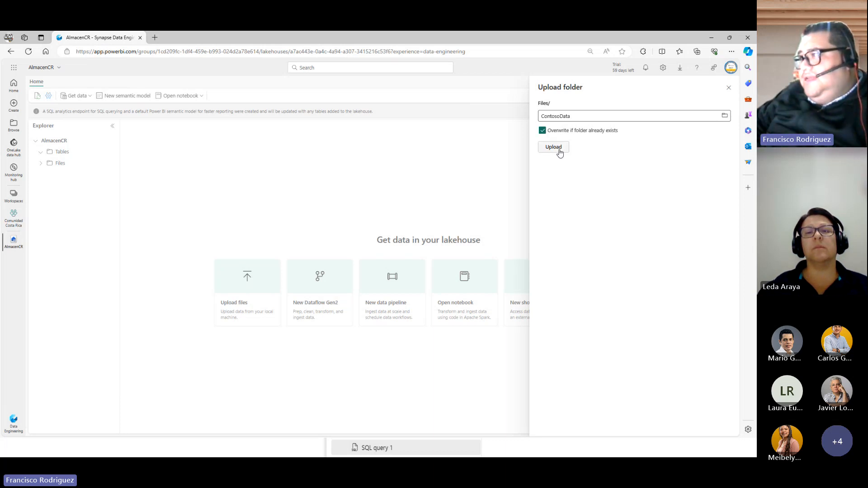
pyautogui.click(542, 131)
pyautogui.click(553, 146)
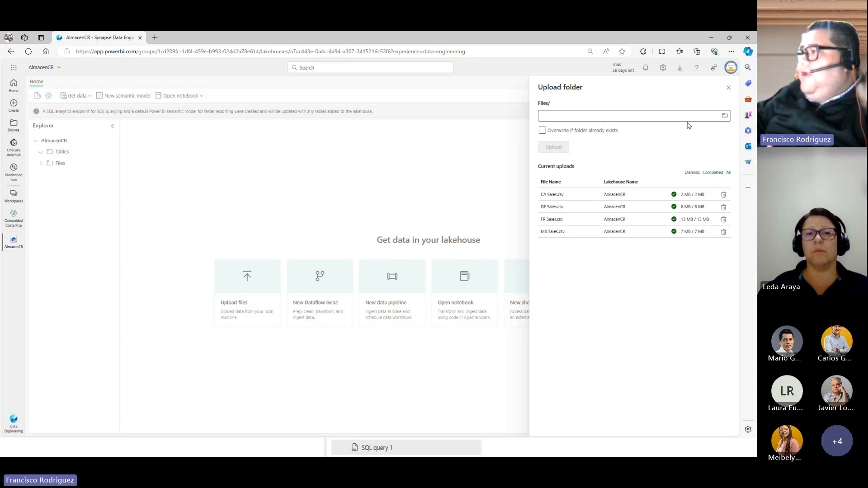
pyautogui.click(728, 174)
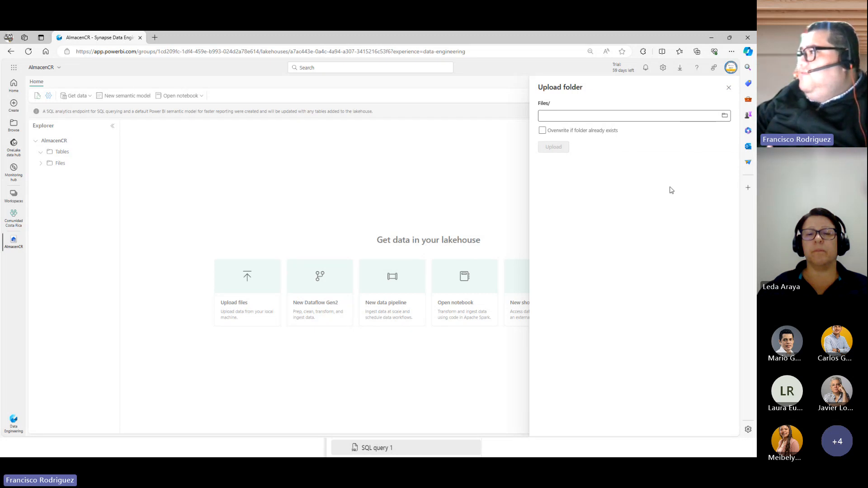
pyautogui.click(728, 87)
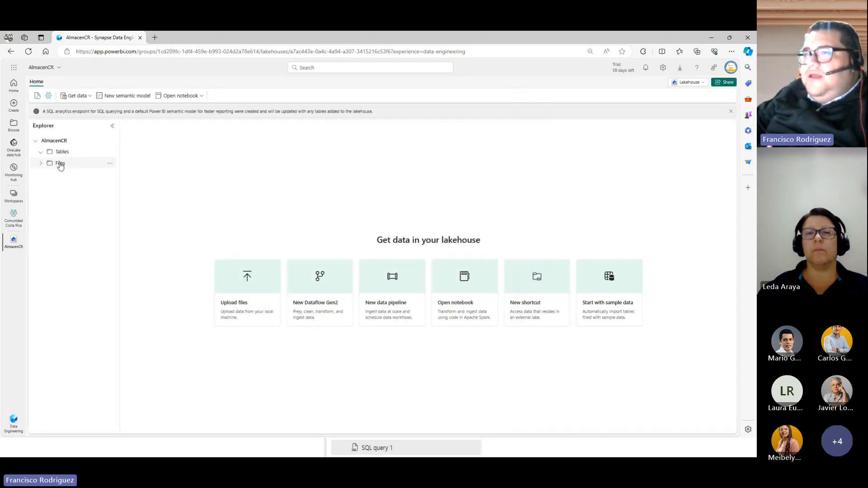
# Step: Open the uploaded ContosoData folder in Files, preview the contents of CA Sales.csv and return to the folder's file list
pyautogui.click(59, 163)
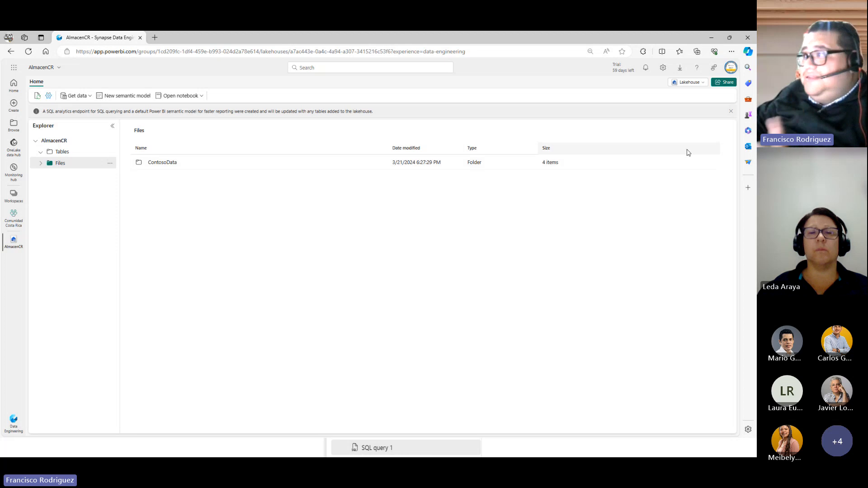
pyautogui.moveTo(544, 165); pyautogui.dragTo(557, 162)
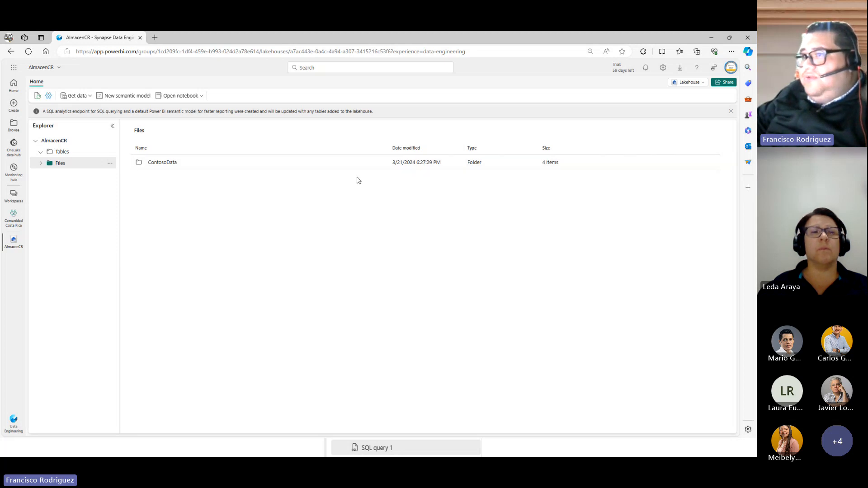
pyautogui.click(170, 166)
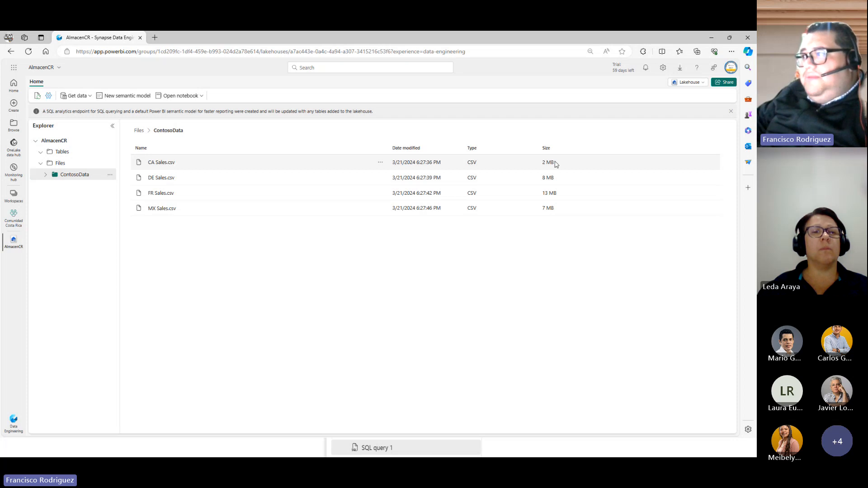
pyautogui.click(167, 164)
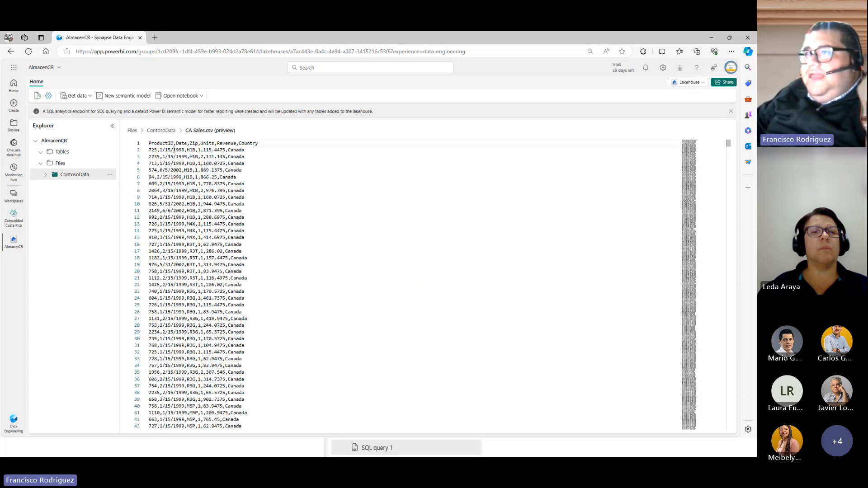
pyautogui.scroll(-5, 206, 195)
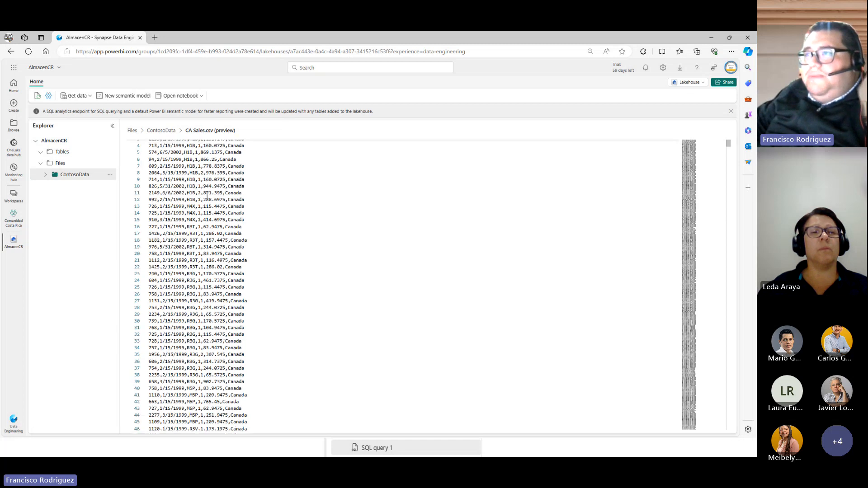
pyautogui.scroll(5, 207, 196)
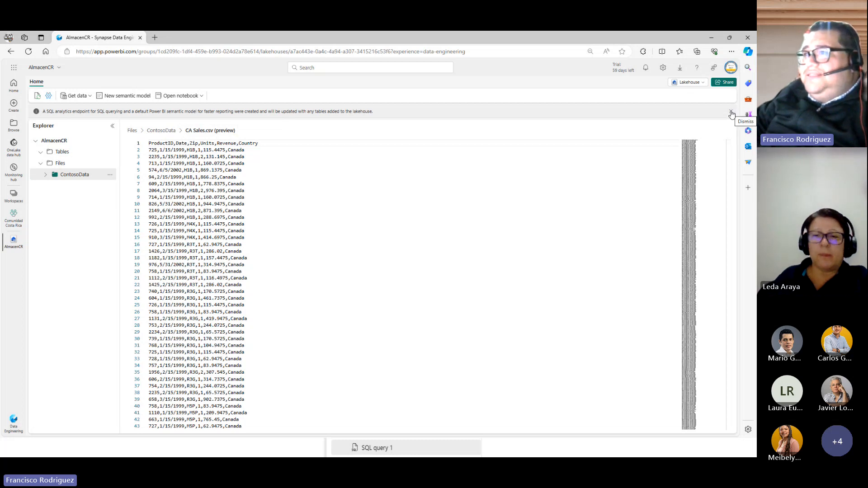
pyautogui.click(161, 130)
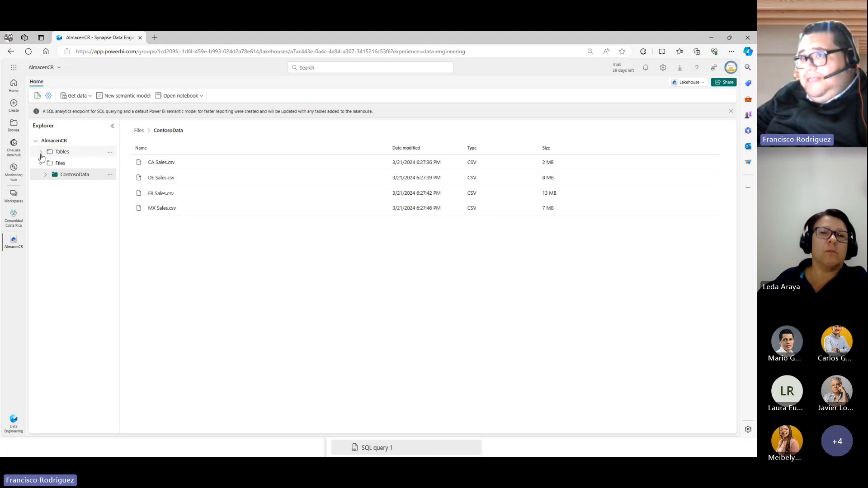
# Step: Start loading the ContosoData folder to a new table, entering ContosoSales as its name and replacing that with FactSales
pyautogui.click(109, 177)
pyautogui.moveTo(158, 188)
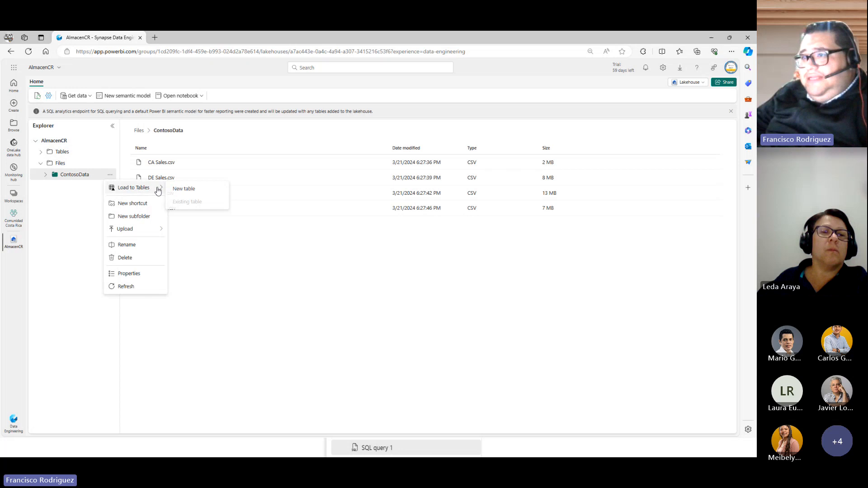
pyautogui.click(202, 190)
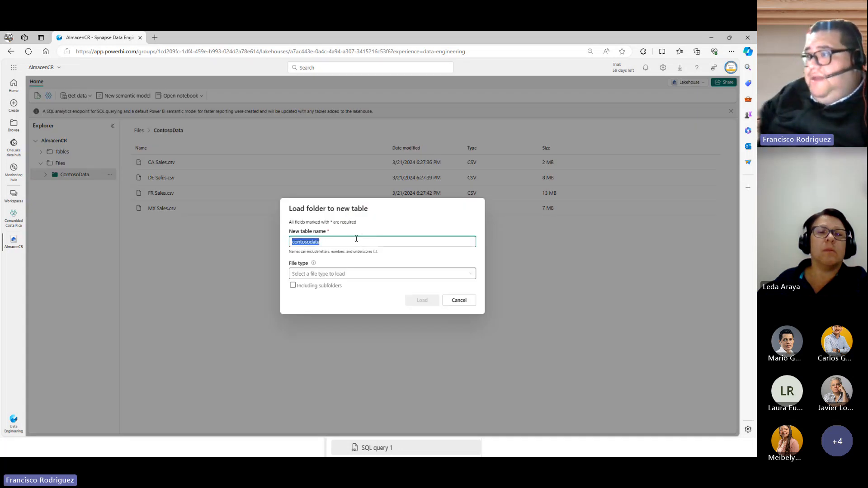
pyautogui.write('c')
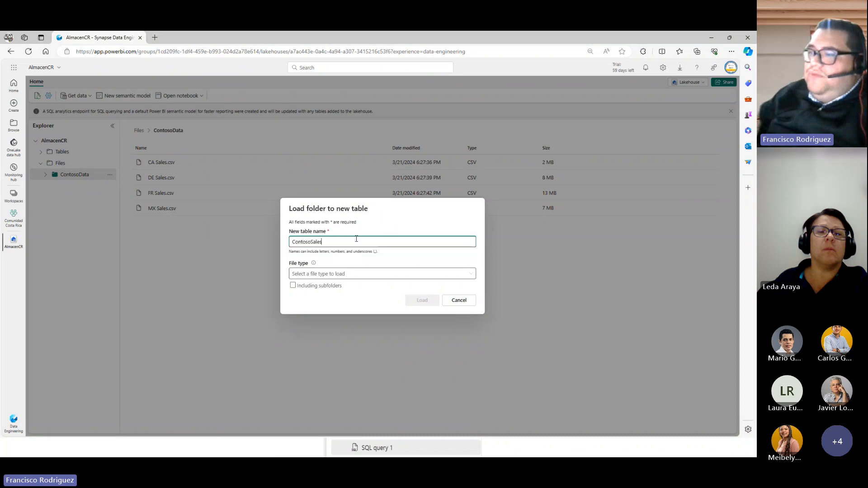
pyautogui.click(356, 273)
pyautogui.doubleClick(335, 241)
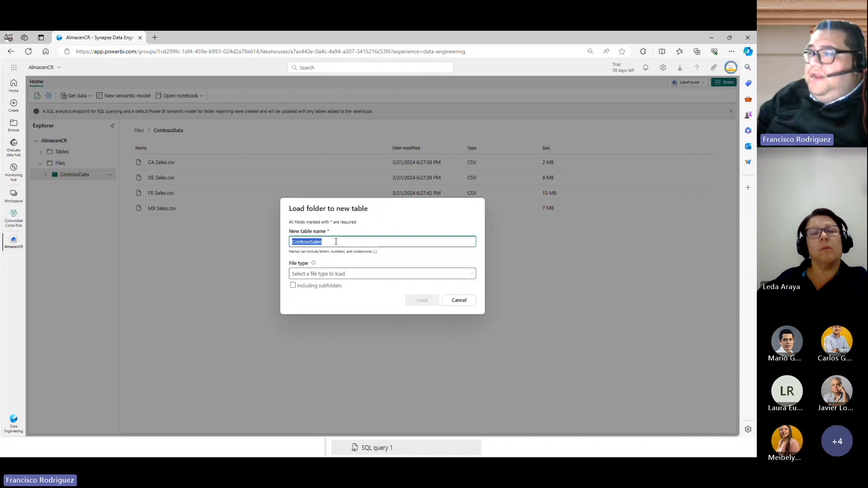
pyautogui.write('Fac')
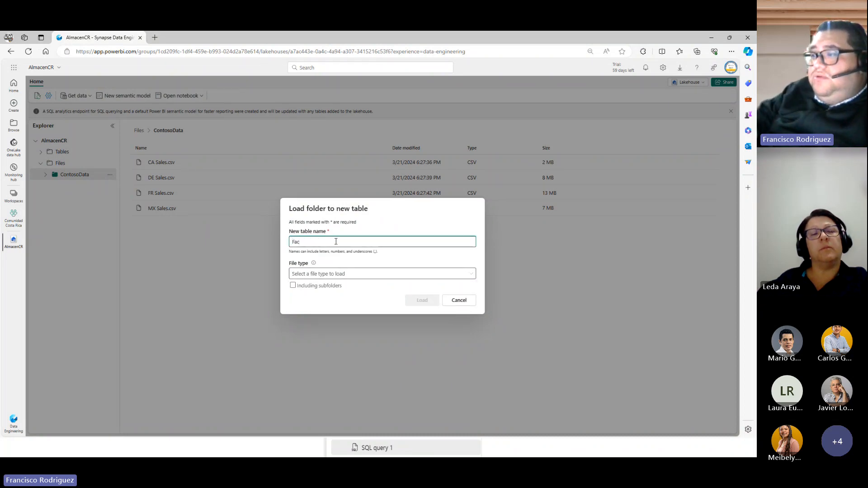
pyautogui.write('tS')
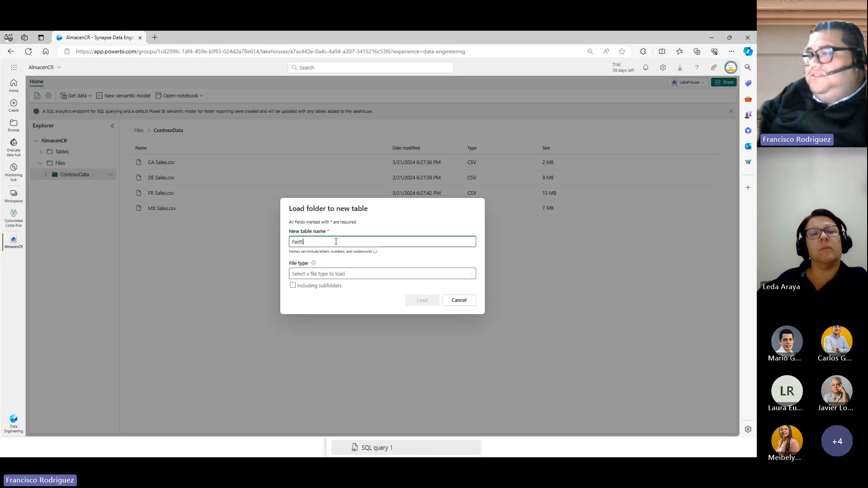
pyautogui.write('ales')
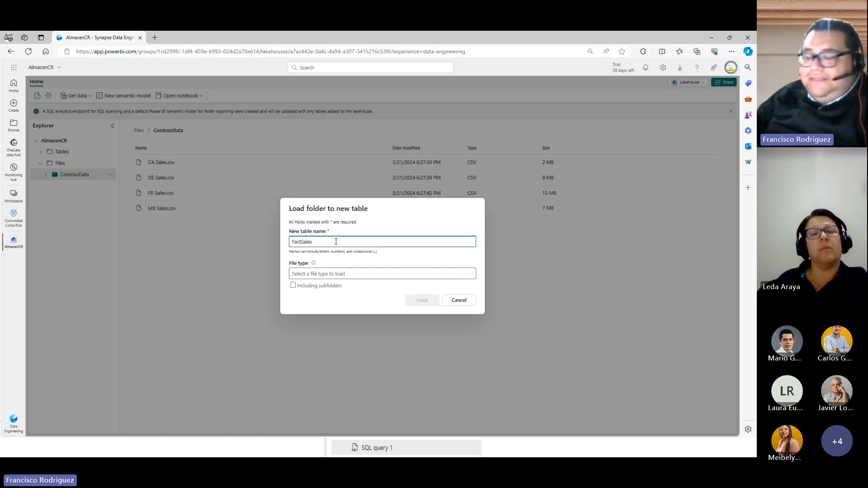
# Step: Choose csv as the file type for the FactSales table and load the folder
pyautogui.click(339, 277)
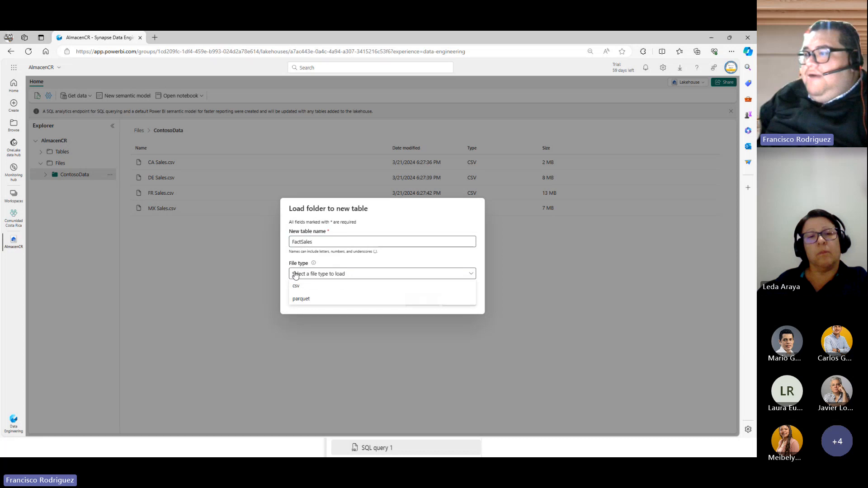
pyautogui.click(312, 291)
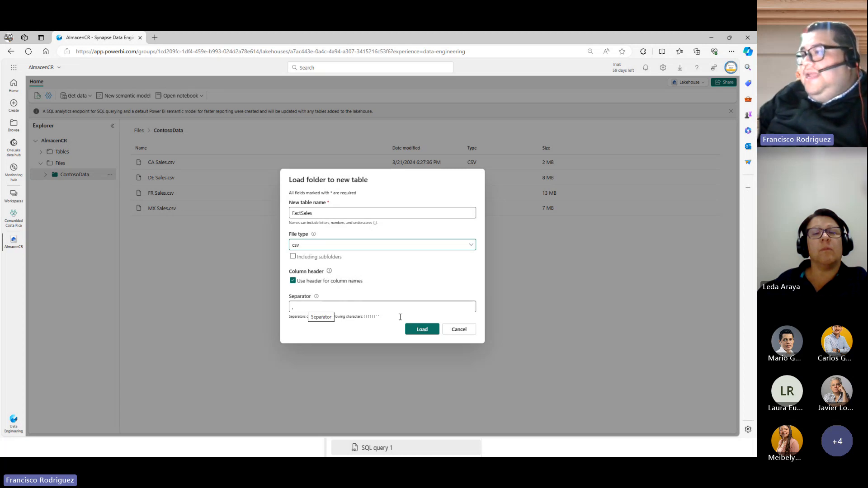
pyautogui.click(421, 330)
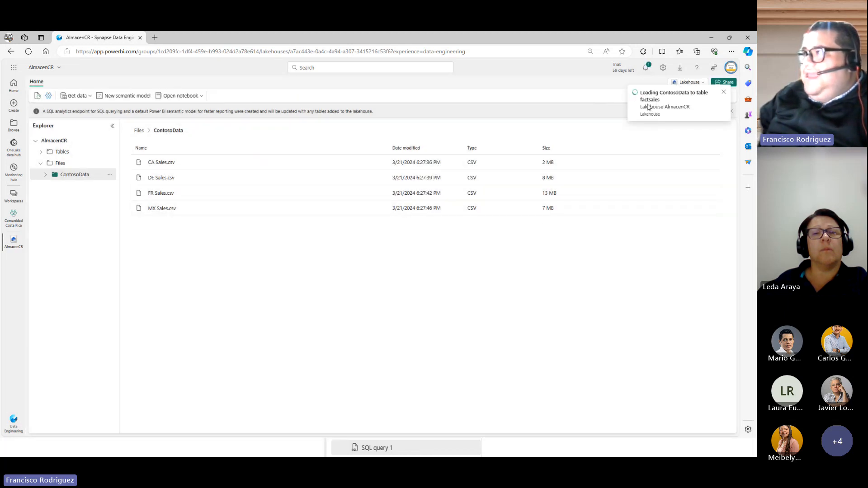
# Step: Check the table load's status in the notifications and clear all notifications
pyautogui.click(645, 68)
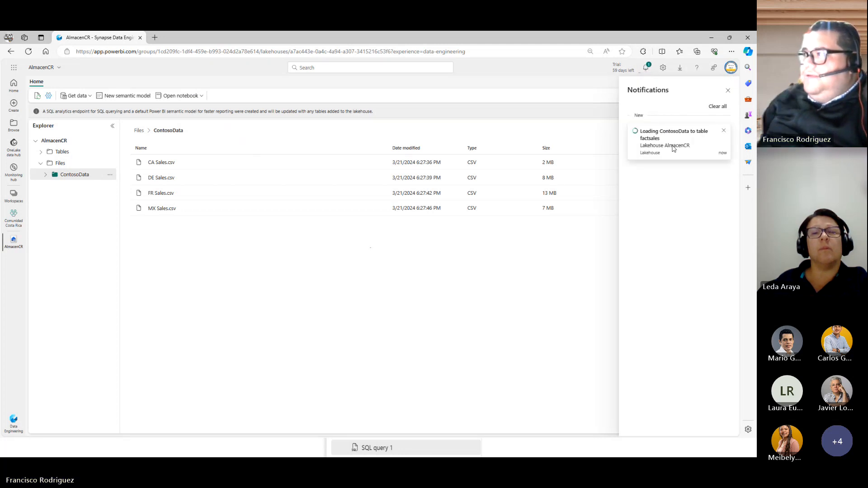
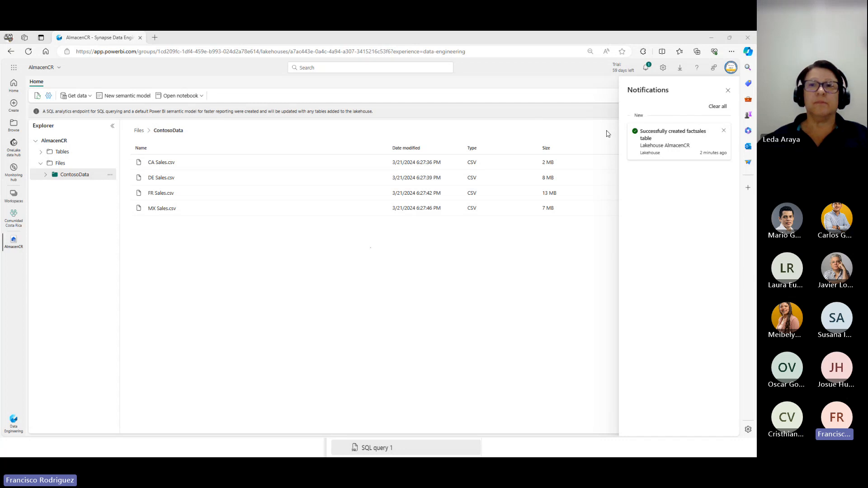
pyautogui.click(716, 109)
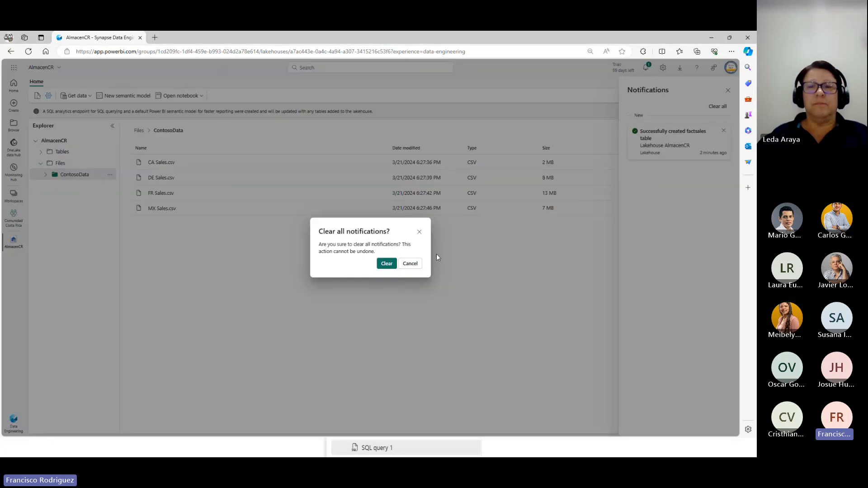
pyautogui.click(381, 264)
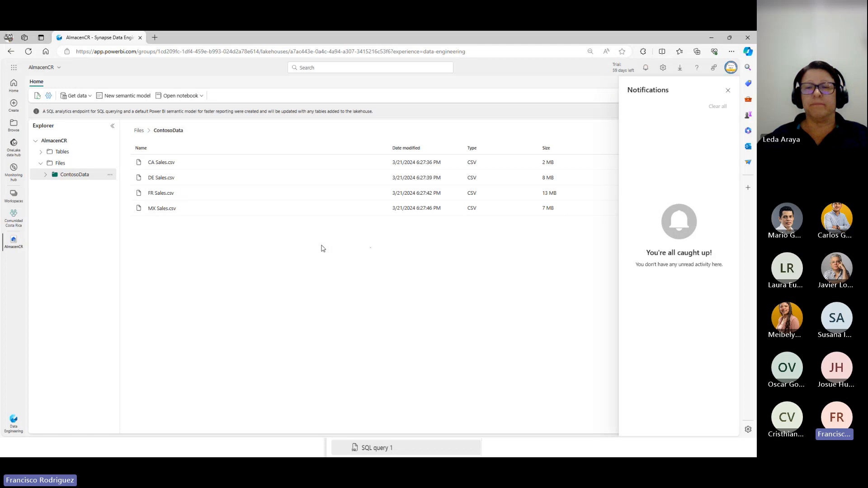
# Step: Close the notifications and check the options for loading the ContosoData folder to a table
pyautogui.click(728, 89)
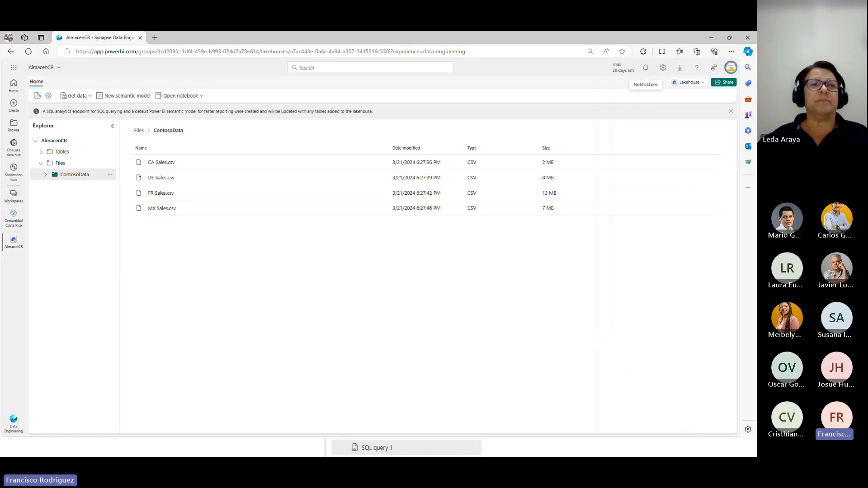
pyautogui.click(110, 175)
pyautogui.moveTo(158, 188)
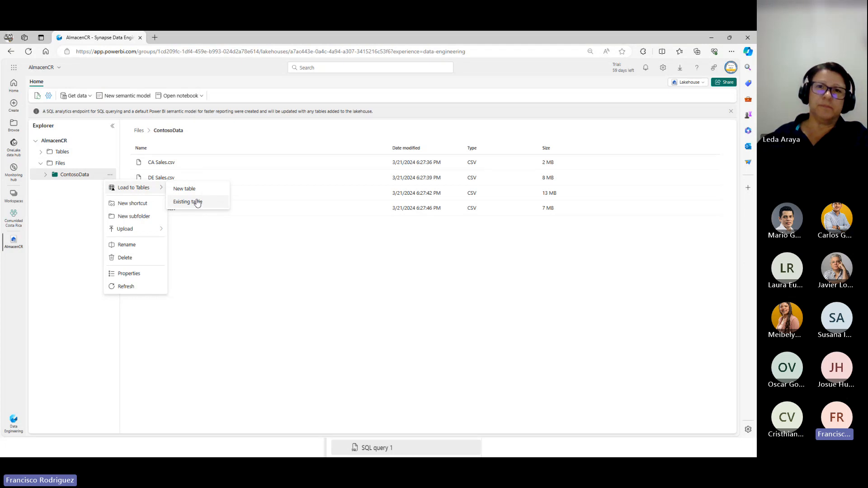
pyautogui.click(260, 275)
# Step: Open the factsales table under Tables, look through its rows and expand its column list
pyautogui.click(41, 152)
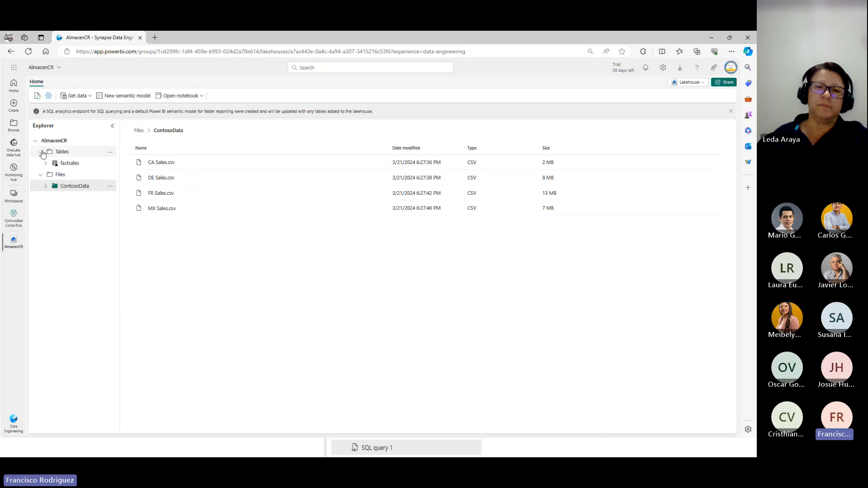
pyautogui.click(90, 168)
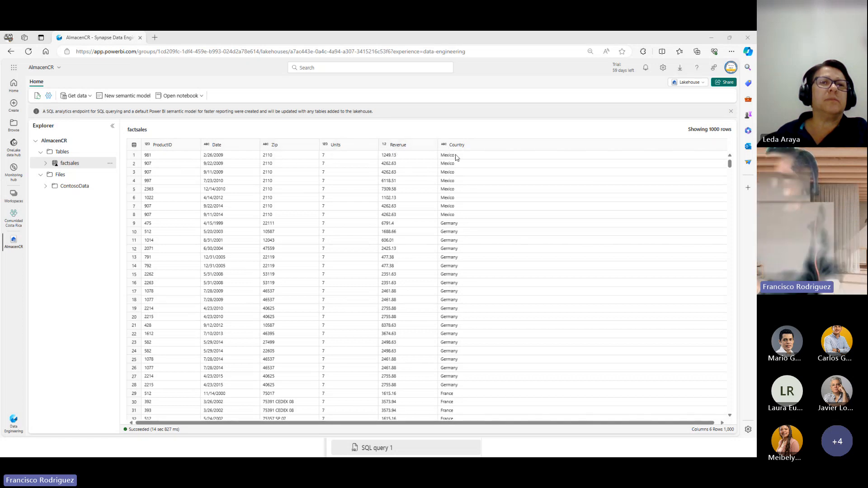
pyautogui.scroll(-3, 335, 232)
pyautogui.scroll(2, 333, 234)
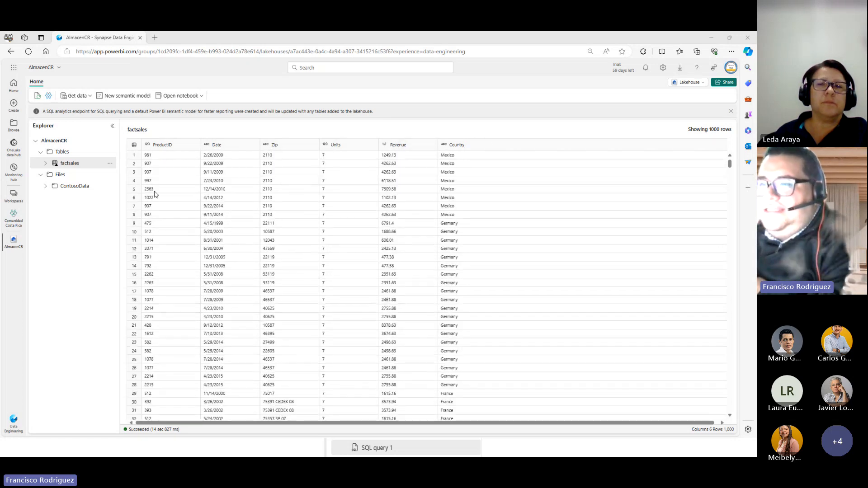
pyautogui.click(44, 163)
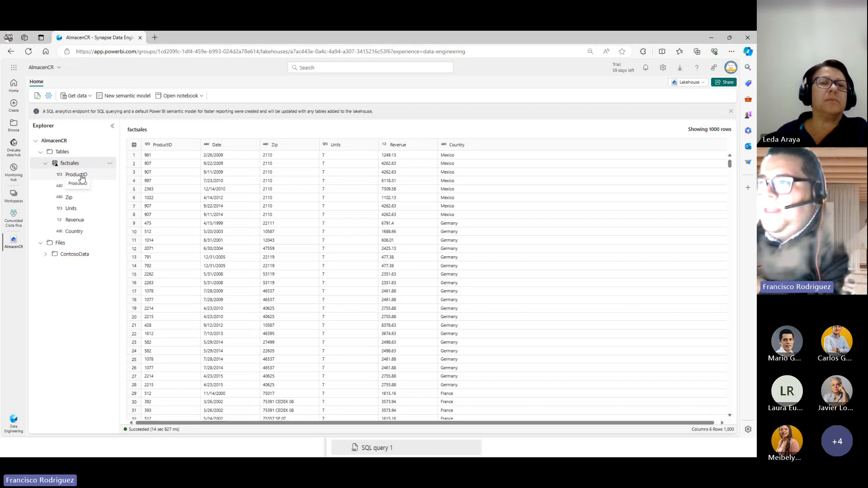
# Step: View the files behind the factsales table, try to preview its Parquet file and return to the table's rows
pyautogui.click(110, 165)
pyautogui.moveTo(134, 177)
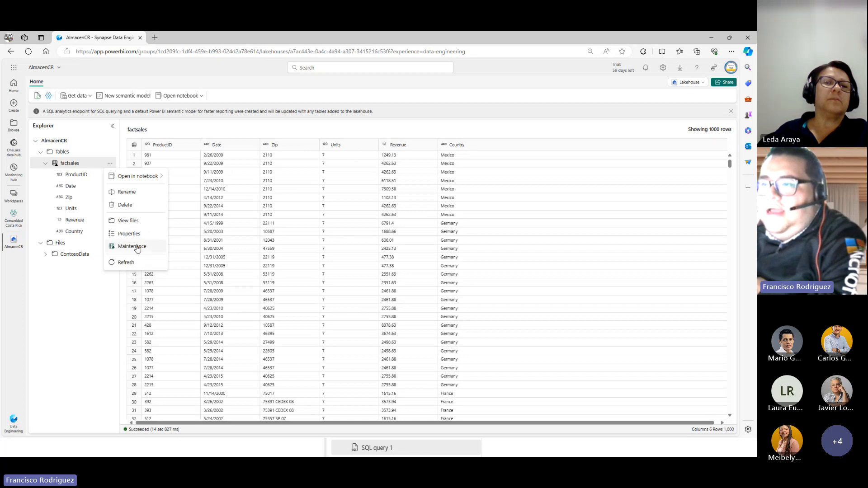
pyautogui.click(151, 225)
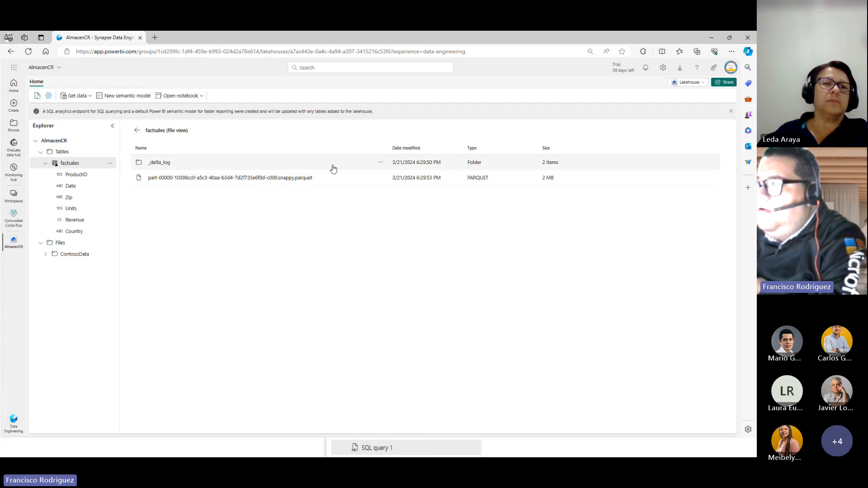
pyautogui.doubleClick(482, 178)
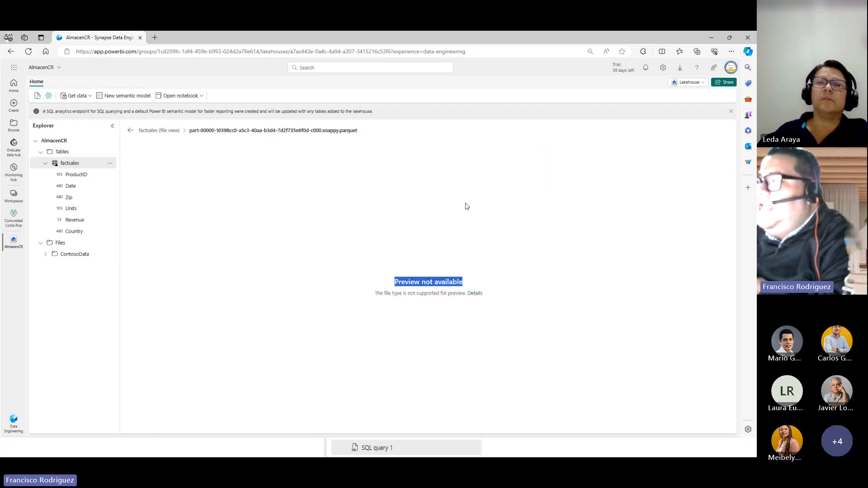
pyautogui.click(147, 132)
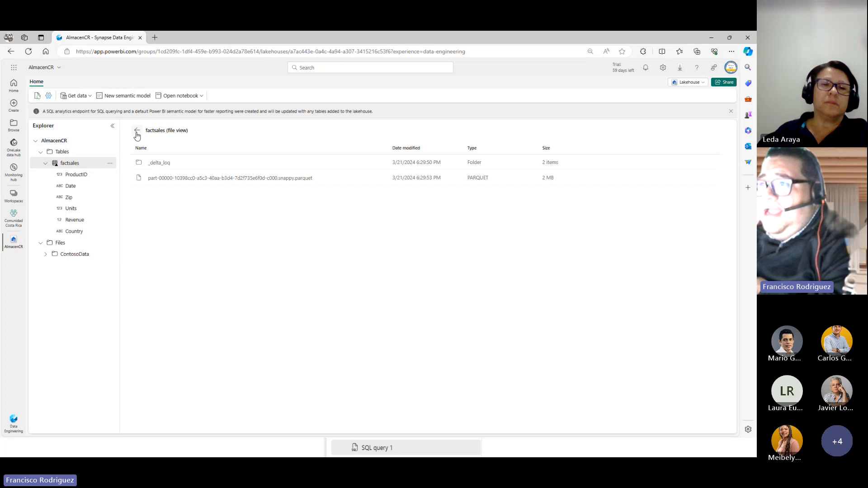
pyautogui.click(136, 131)
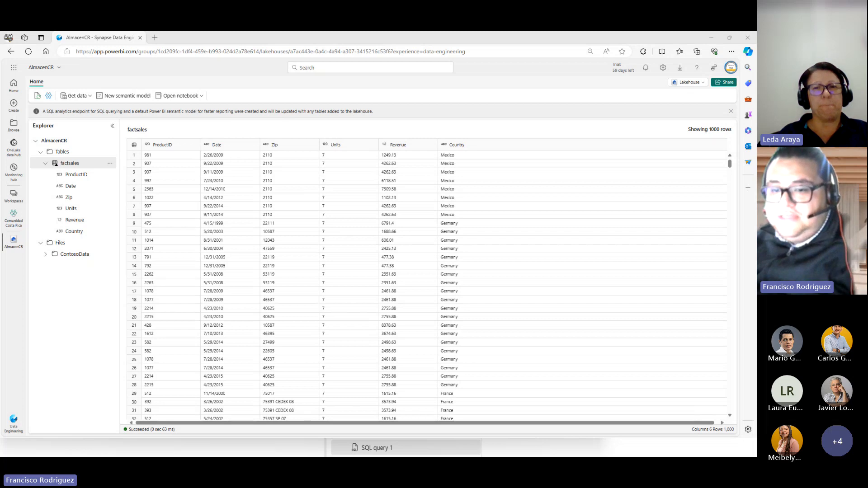
# Step: Bring up the OneLake folder in File Explorer, move it aside and return to the lakehouse's ContosoData file list
pyautogui.click(205, 200)
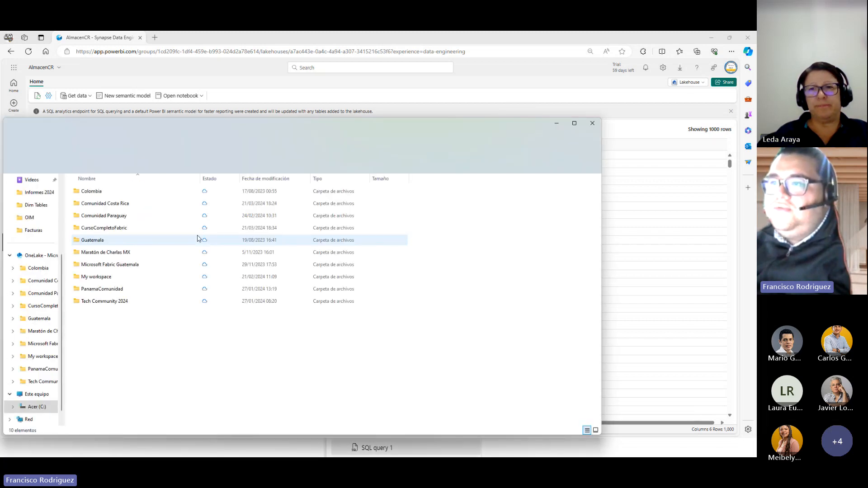
pyautogui.moveTo(208, 129); pyautogui.dragTo(252, 348)
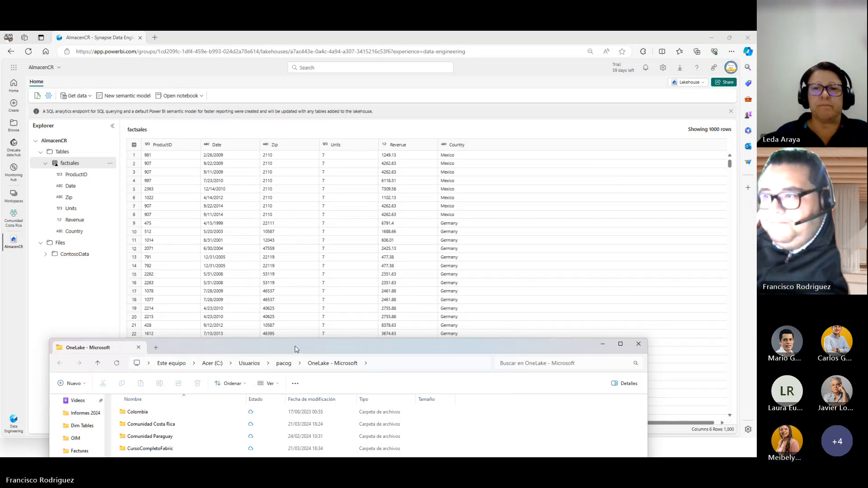
pyautogui.click(100, 306)
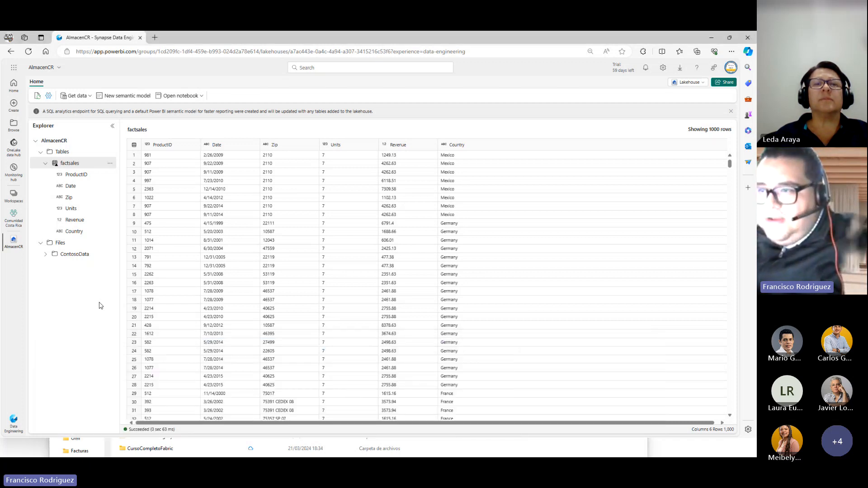
pyautogui.click(74, 256)
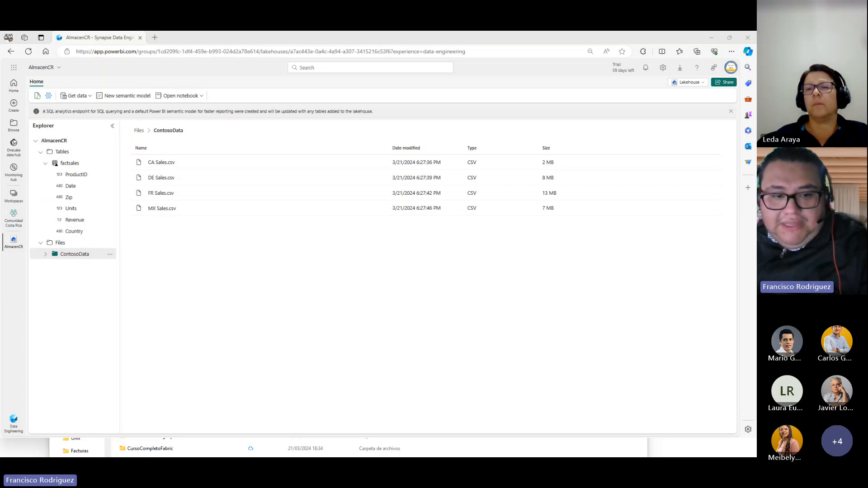
# Step: Switch to File Explorer, browse OneLake's PanamaComunidad lakehouse down to the bi_date folder in Files, and close the window
pyautogui.hotkey('alt', 'Tab')
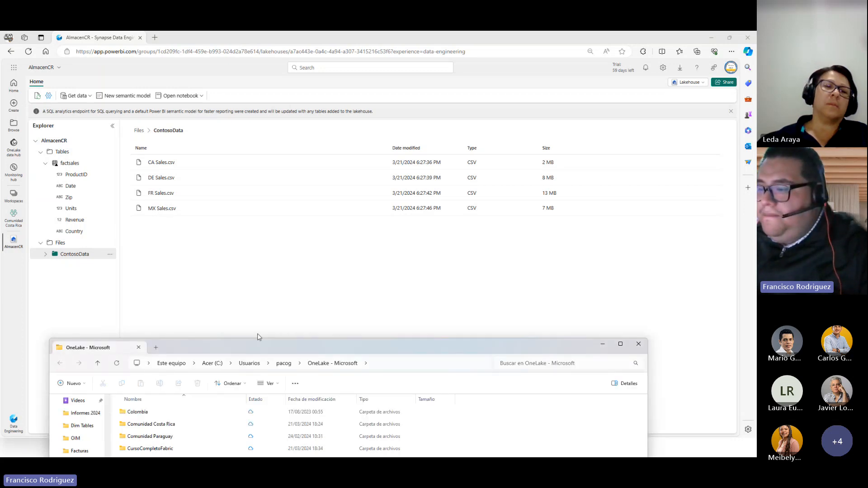
pyautogui.doubleClick(265, 348)
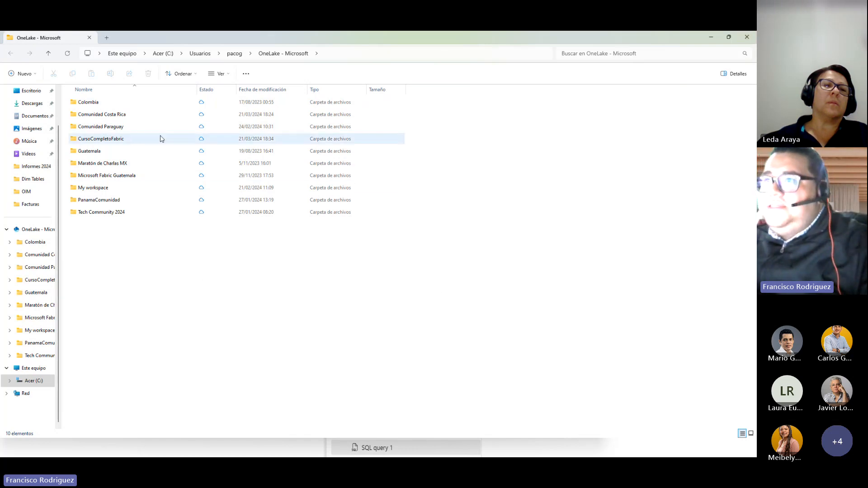
pyautogui.click(123, 198)
pyautogui.doubleClick(125, 199)
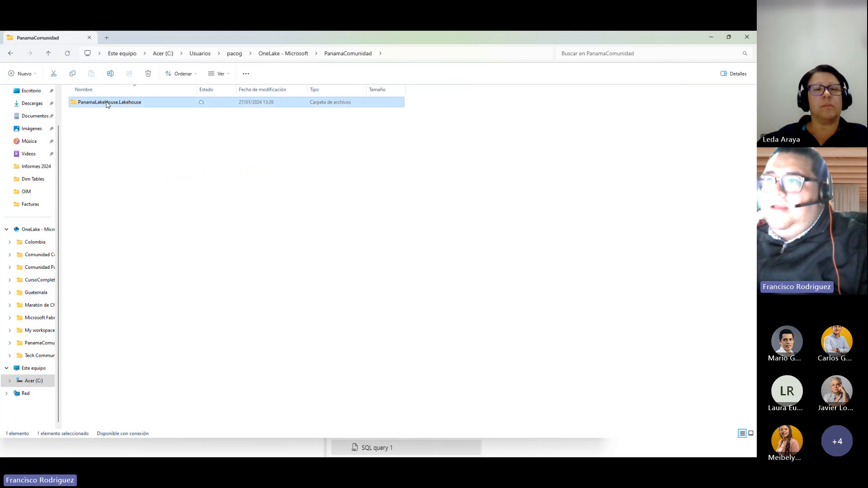
pyautogui.press('Return')
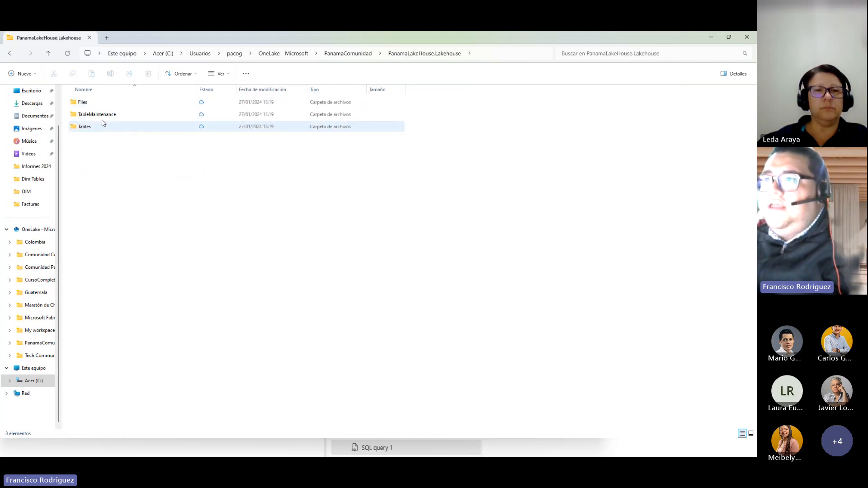
pyautogui.doubleClick(103, 102)
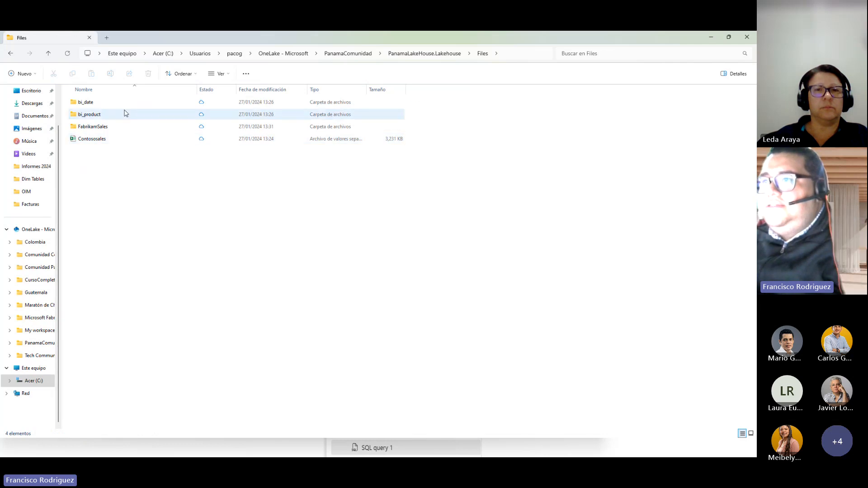
pyautogui.doubleClick(104, 101)
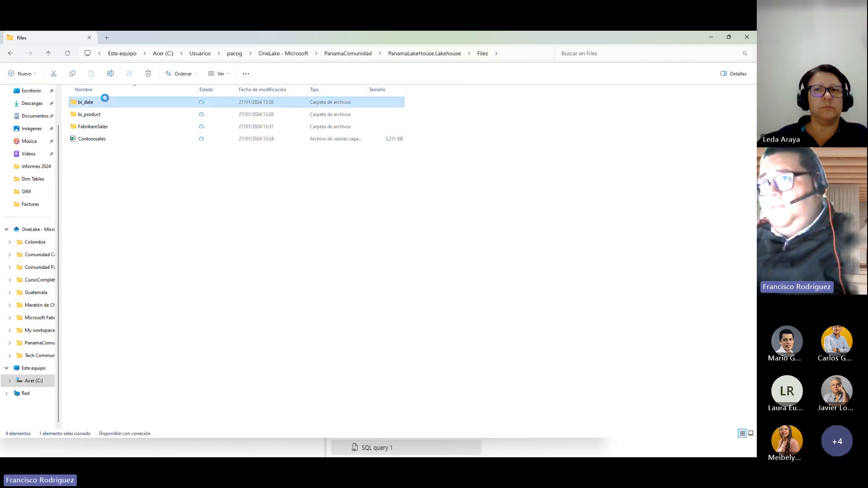
pyautogui.click(11, 54)
pyautogui.click(30, 54)
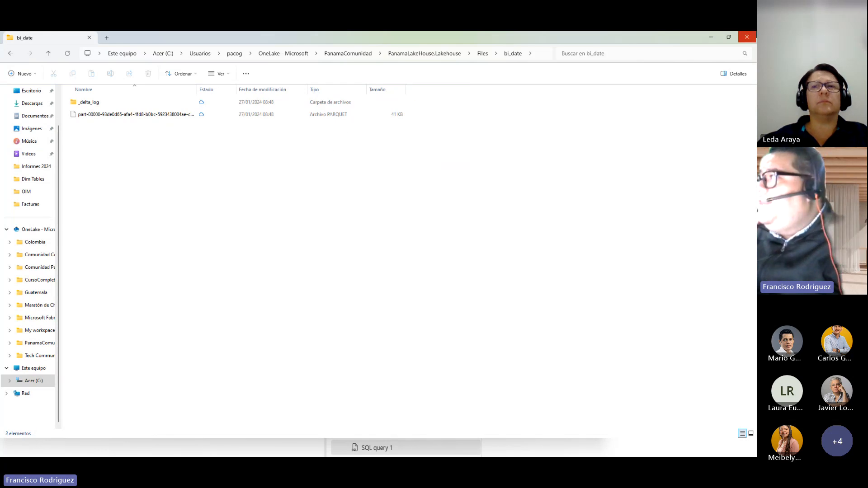
pyautogui.click(747, 37)
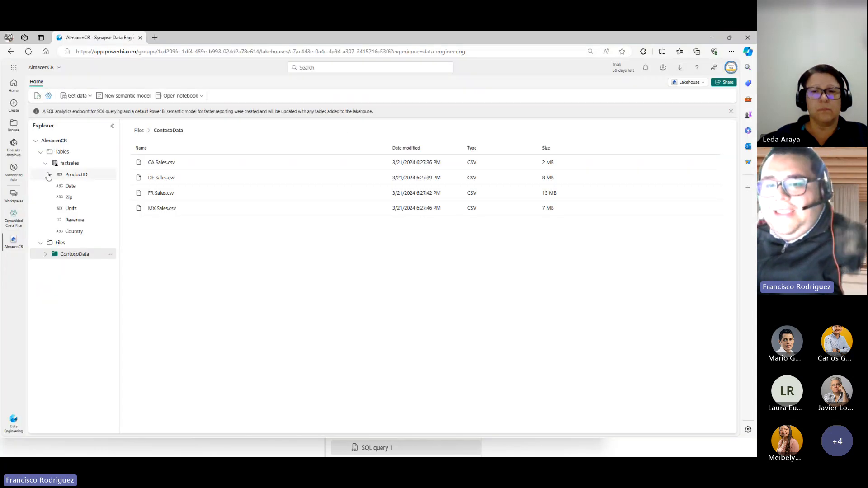
# Step: Collapse the factsales column list and display the table's rows
pyautogui.click(46, 164)
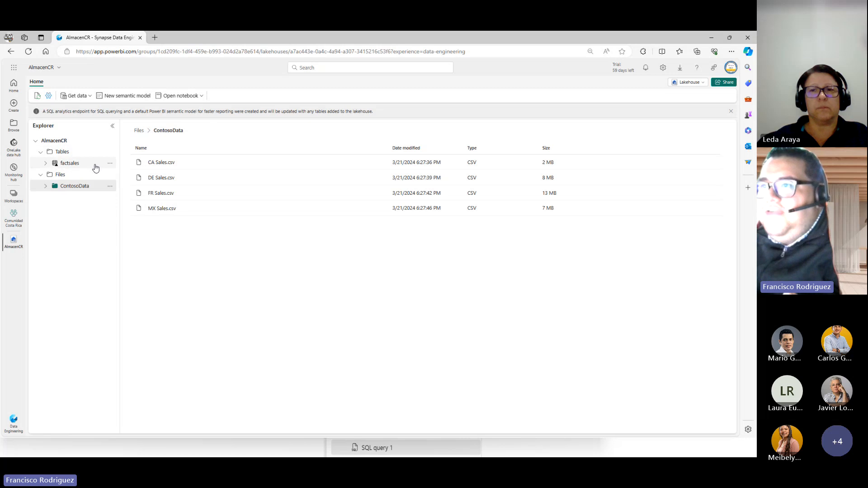
pyautogui.click(78, 166)
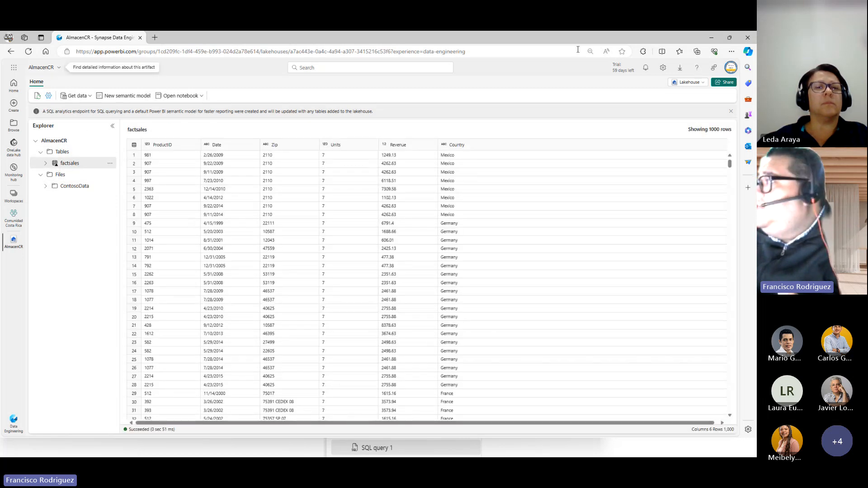
# Step: Switch AlmacenCR to its SQL analytics endpoint and go back to lake mode
pyautogui.click(689, 83)
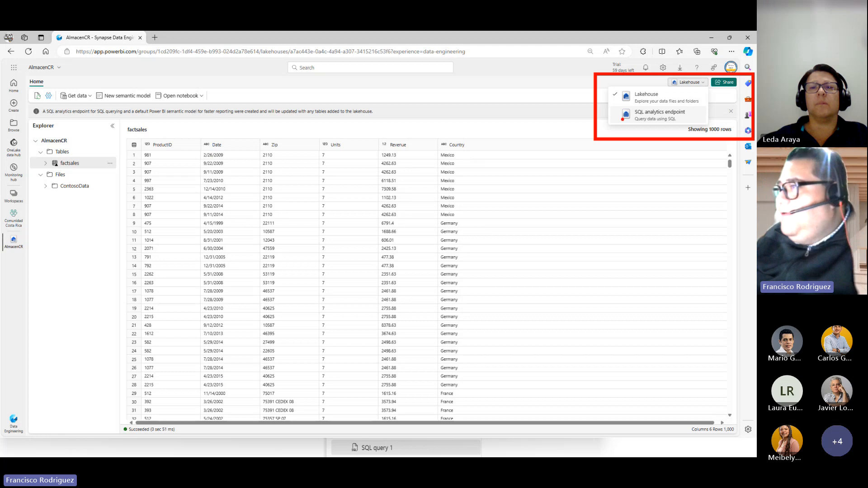
pyautogui.click(653, 119)
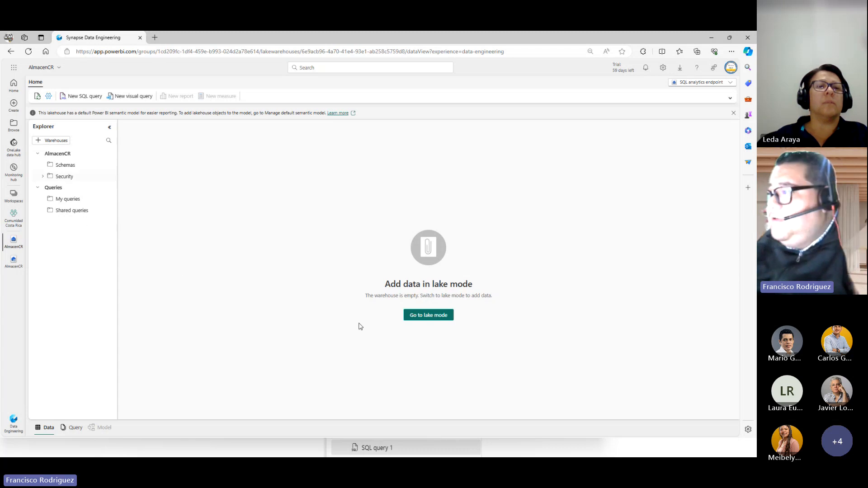
pyautogui.click(439, 315)
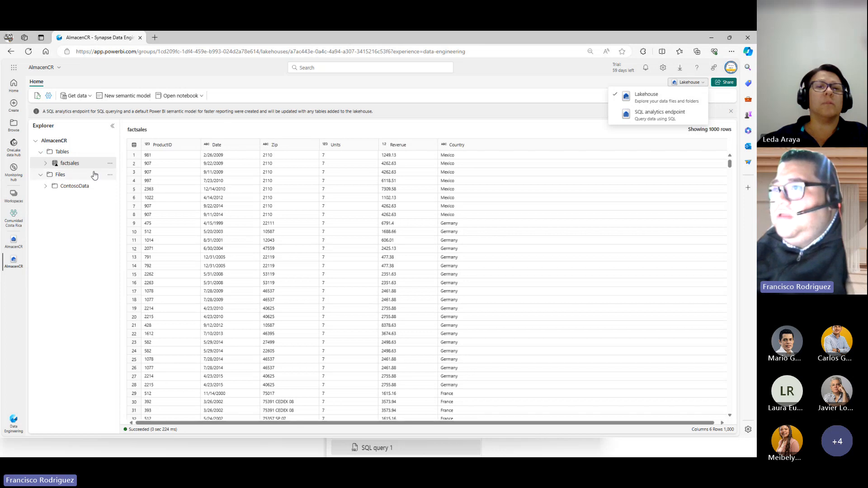
# Step: Open AlmacenCR's SQL analytics endpoint and show the actions available for the factsales table in the dbo schema
pyautogui.click(110, 163)
pyautogui.click(688, 82)
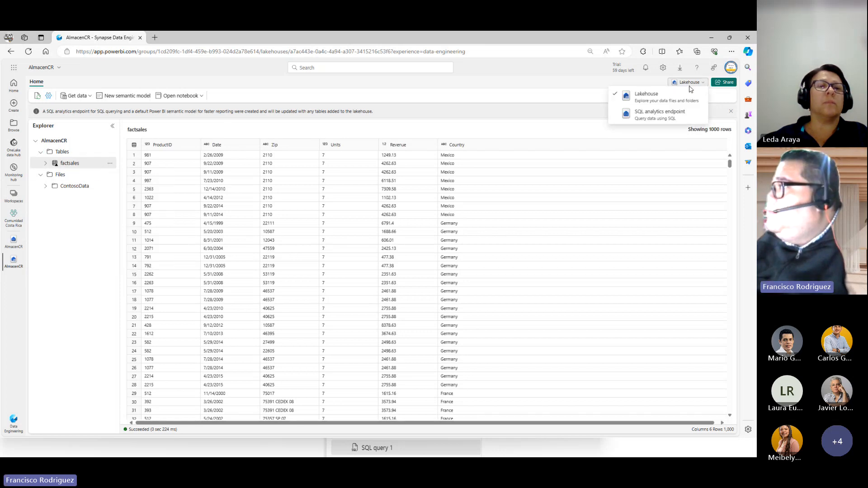
pyautogui.click(661, 116)
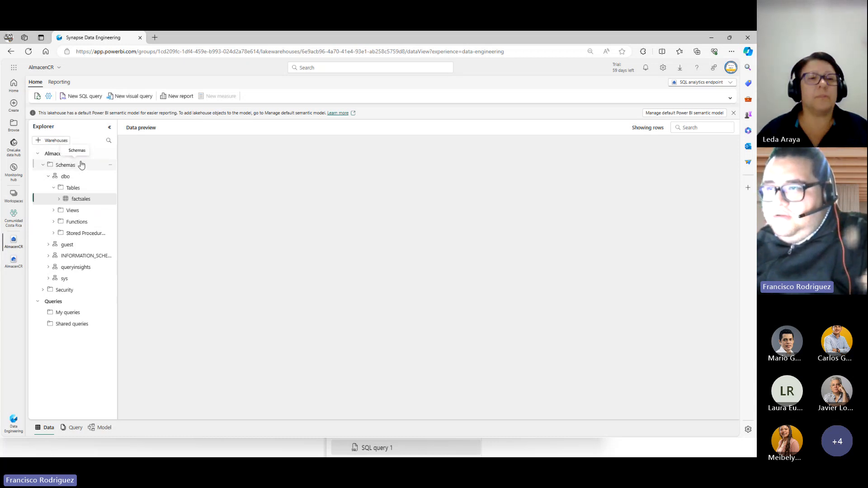
pyautogui.click(53, 189)
pyautogui.click(53, 189)
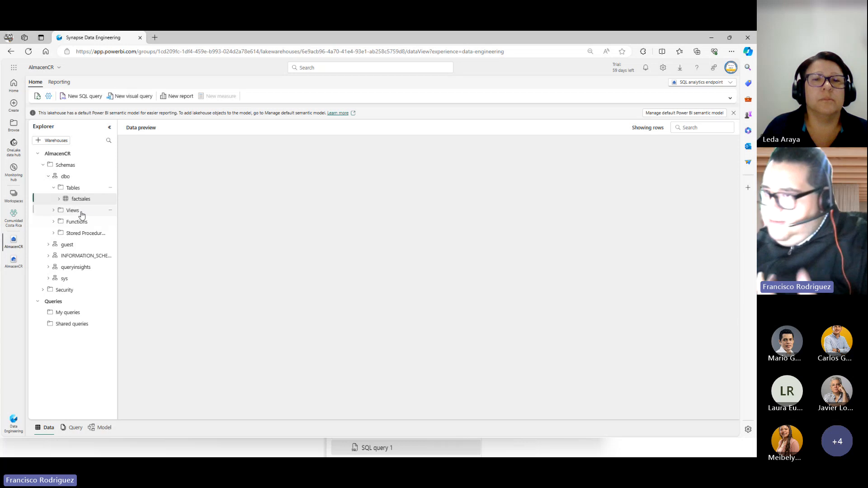
pyautogui.click(110, 199)
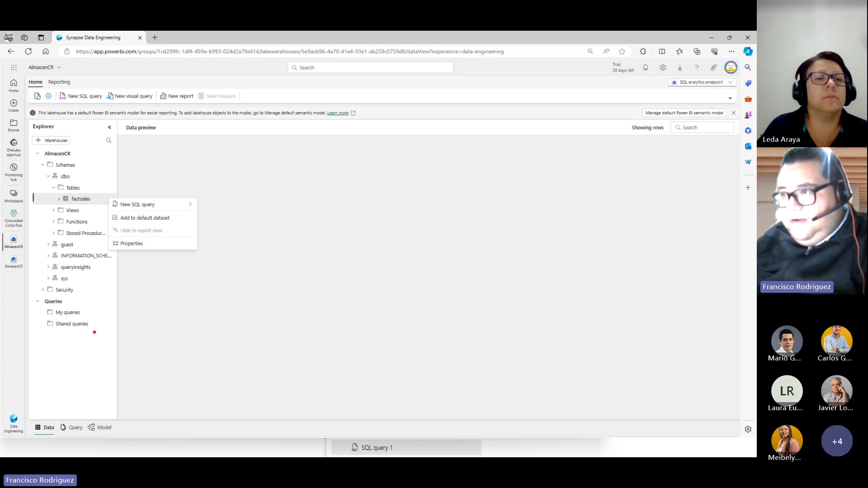
pyautogui.moveTo(15, 409)
pyautogui.mouseDown()
pyautogui.moveTo(59, 430)
pyautogui.moveTo(168, 447)
pyautogui.mouseUp()
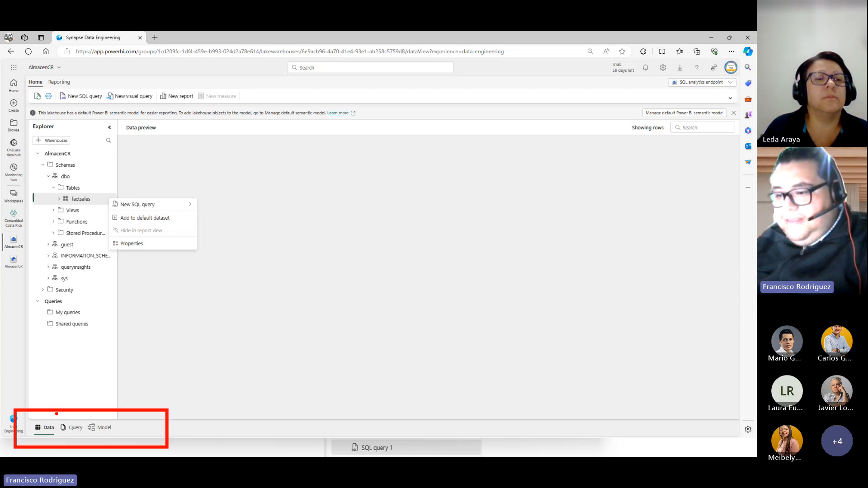
pyautogui.moveTo(90, 318); pyautogui.dragTo(52, 410)
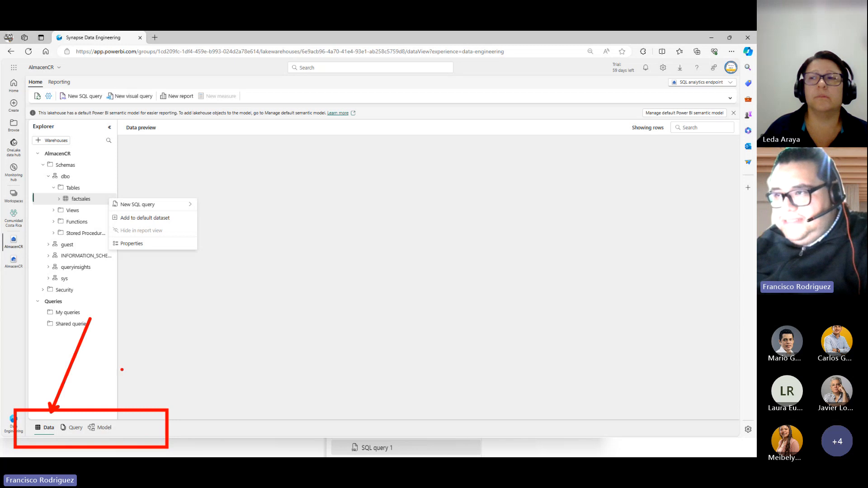
pyautogui.moveTo(77, 198); pyautogui.dragTo(77, 413)
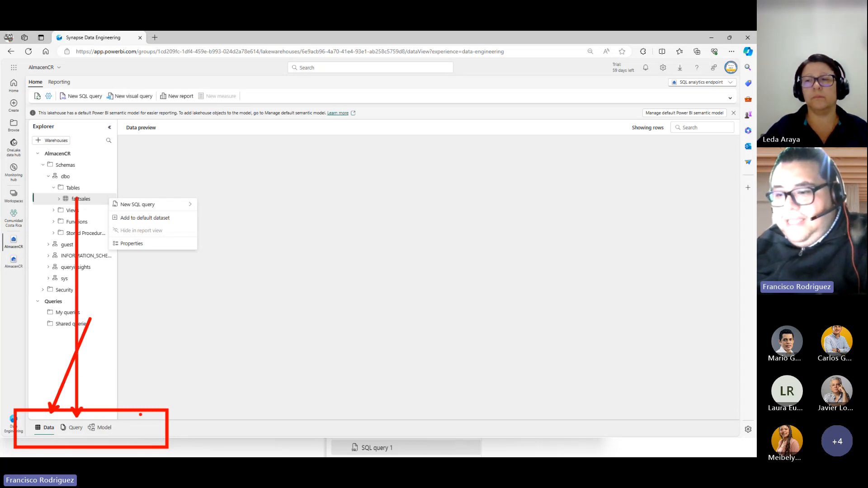
pyautogui.moveTo(239, 267); pyautogui.dragTo(122, 420)
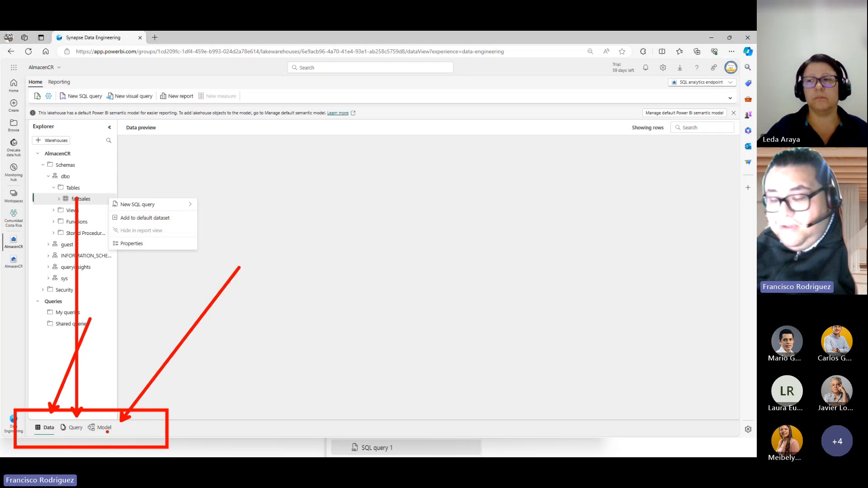
pyautogui.moveTo(118, 207)
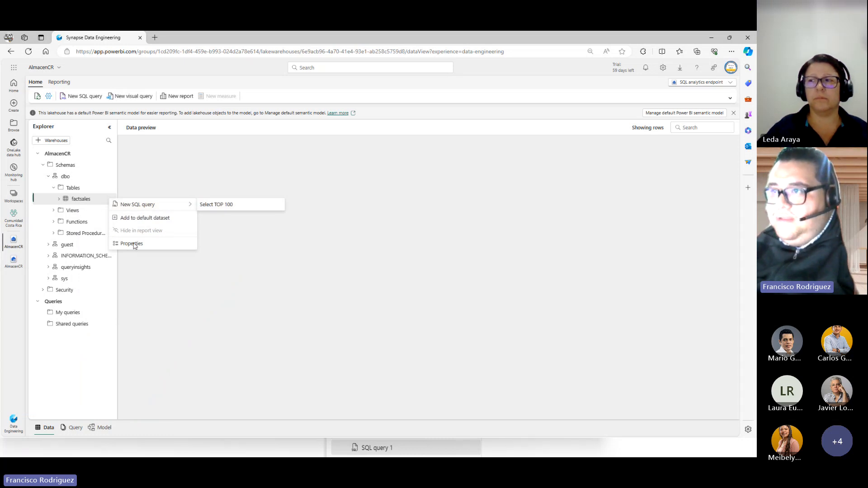
pyautogui.click(114, 204)
pyautogui.moveTo(181, 208)
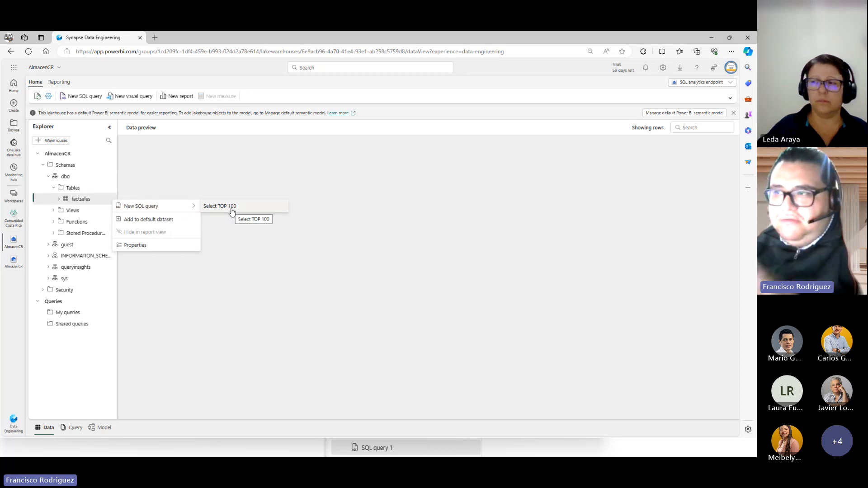
# Step: Open the query view, write SELECT * FROM factsales in SQL query 1, and run it
pyautogui.click(75, 428)
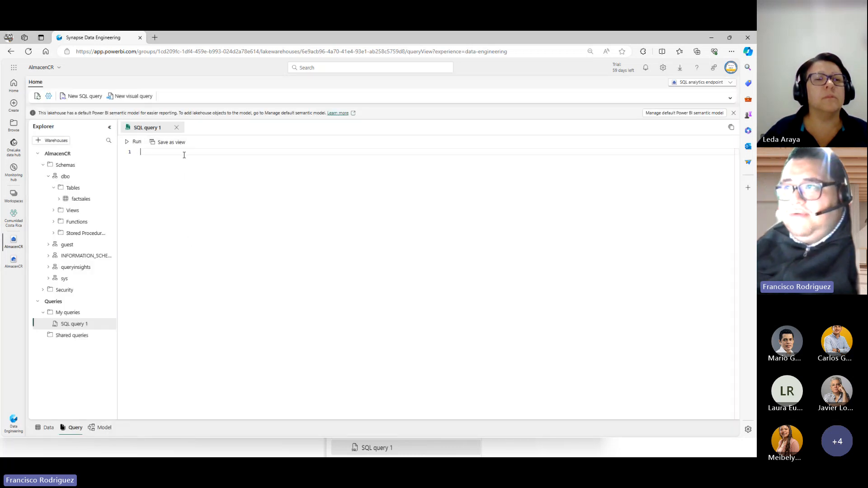
pyautogui.write('SEE')
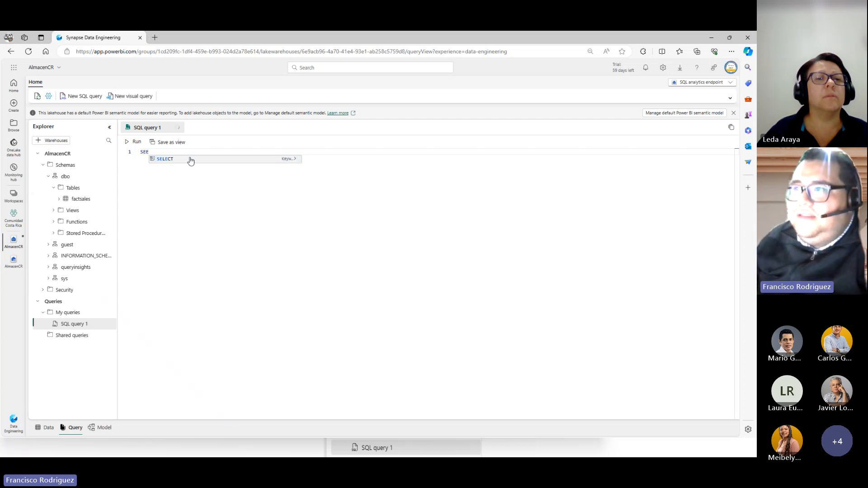
pyautogui.click(183, 160)
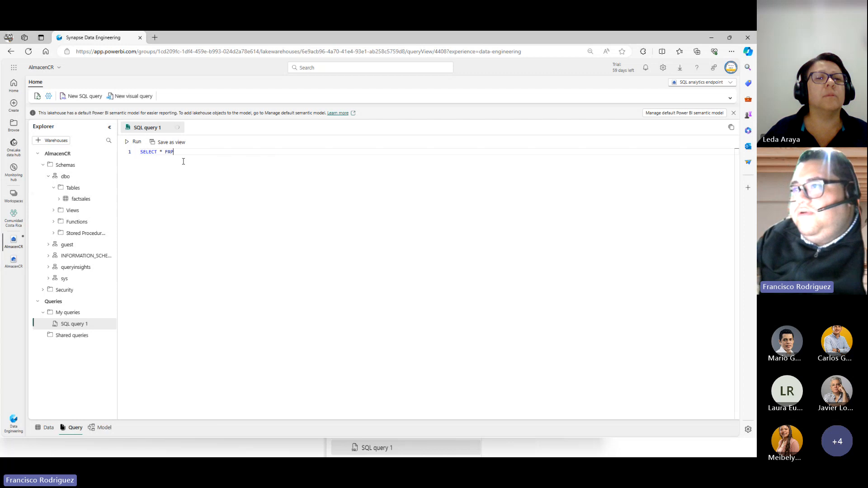
pyautogui.write('* FROM')
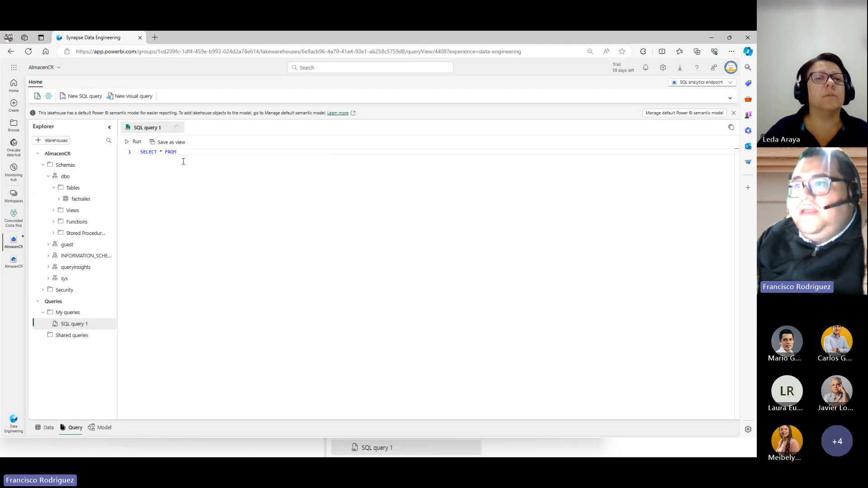
pyautogui.write(' FAC')
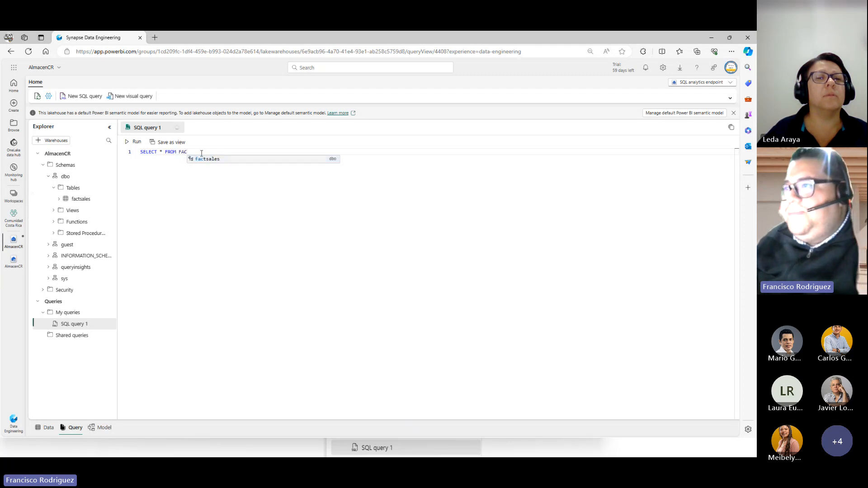
pyautogui.click(203, 160)
pyautogui.moveTo(213, 152); pyautogui.dragTo(117, 154)
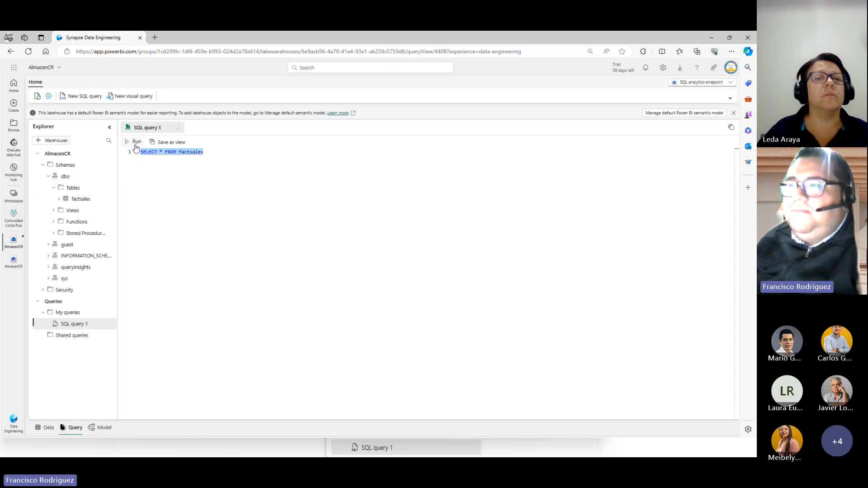
pyautogui.click(135, 142)
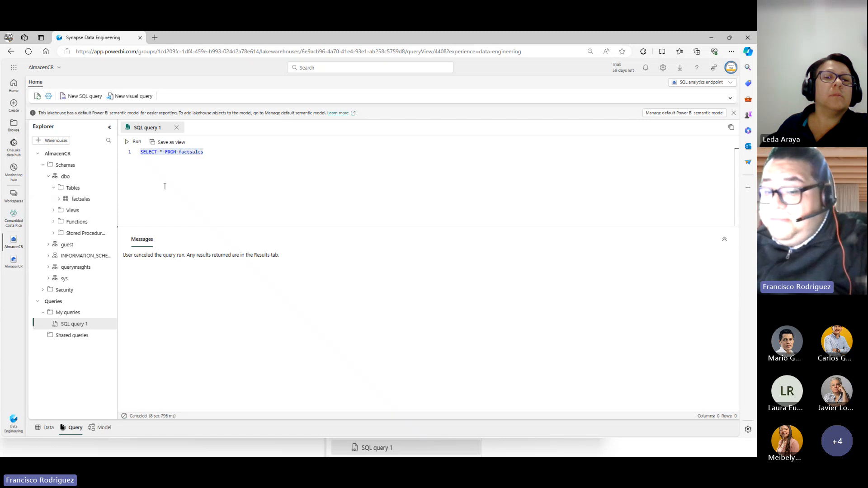
# Step: Expand the factsales columns and replace the asterisk in the query with COUNTRY
pyautogui.click(165, 155)
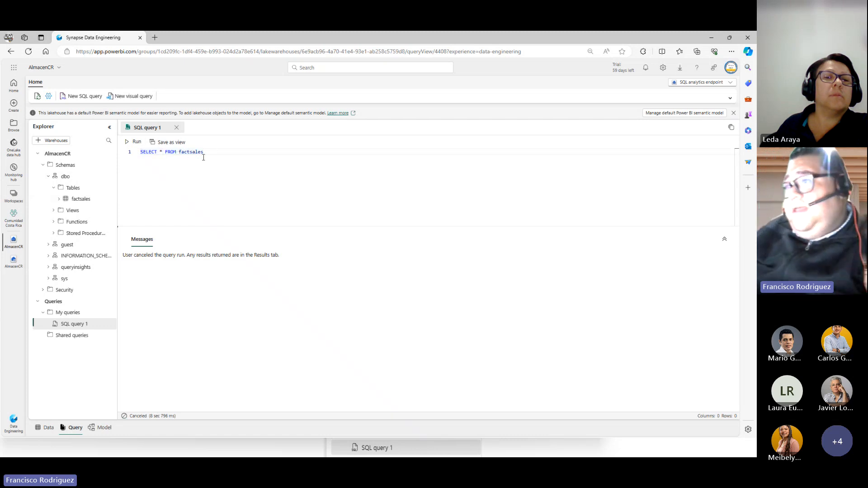
pyautogui.write('IST')
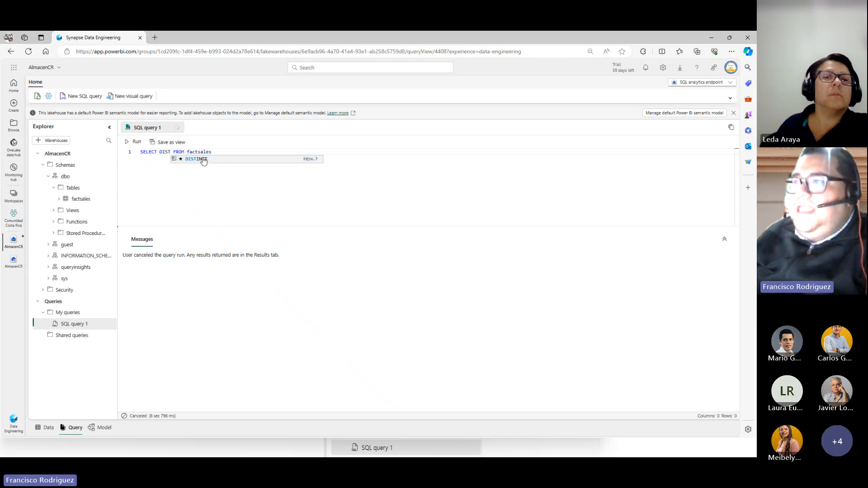
pyautogui.click(166, 152)
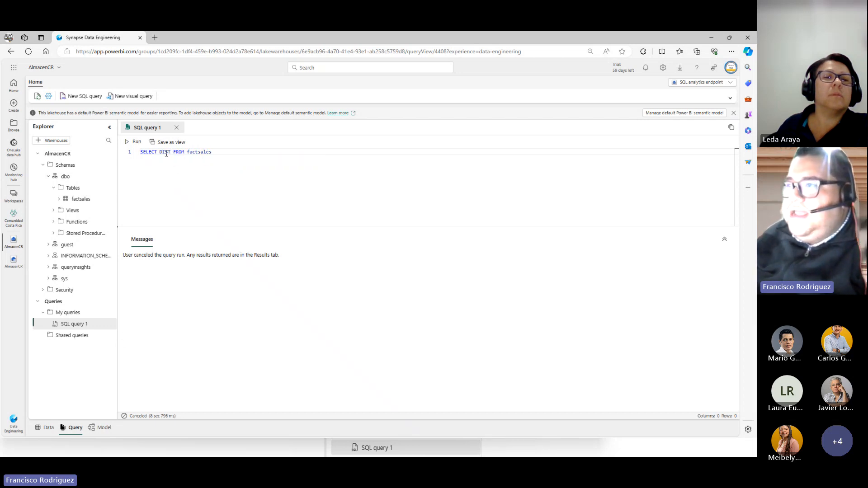
pyautogui.click(61, 199)
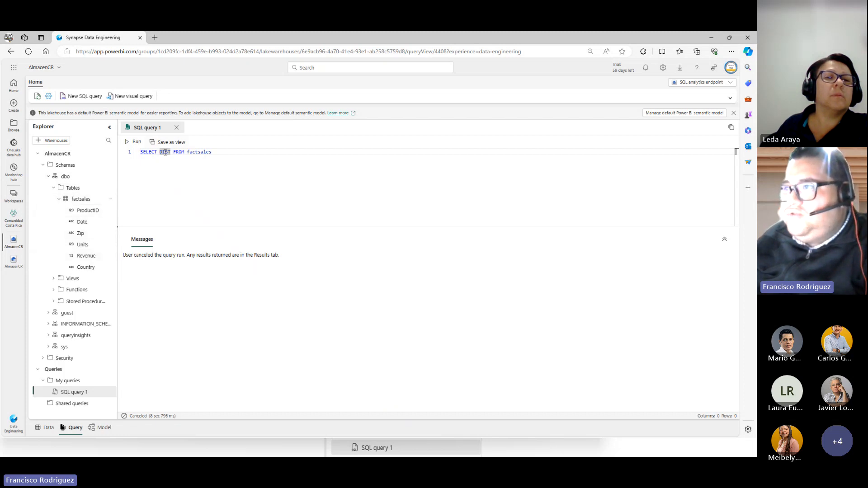
pyautogui.write('COINT')
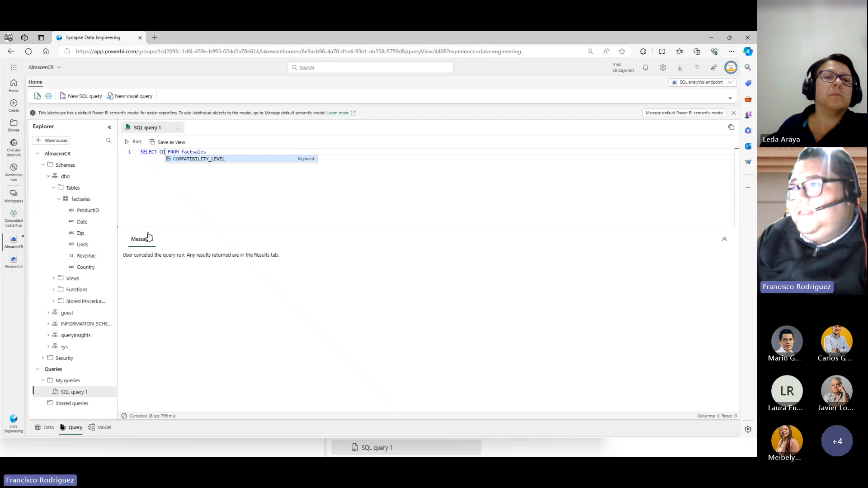
pyautogui.press('BackSpace')
pyautogui.press('BackSpace')
pyautogui.press('BackSpace')
pyautogui.write('UNT')
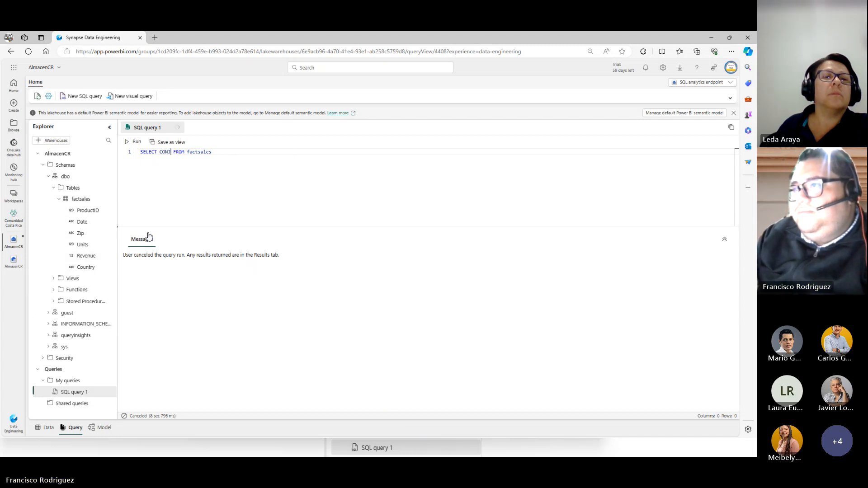
pyautogui.write('RY')
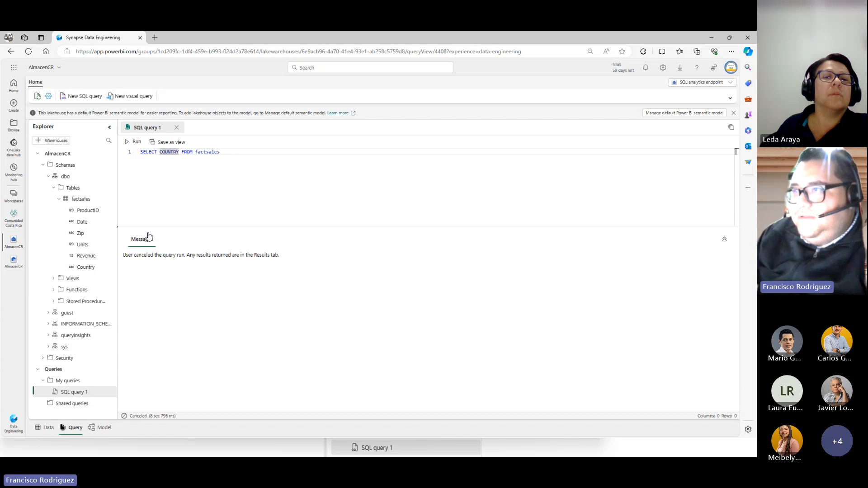
# Step: Insert DISTINCT before COUNTRY so the query reads SELECT DISTINCT COUNTRY FROM factsales, and run it
pyautogui.hotkey('ctrl', 'Left')
pyautogui.write('DISTI')
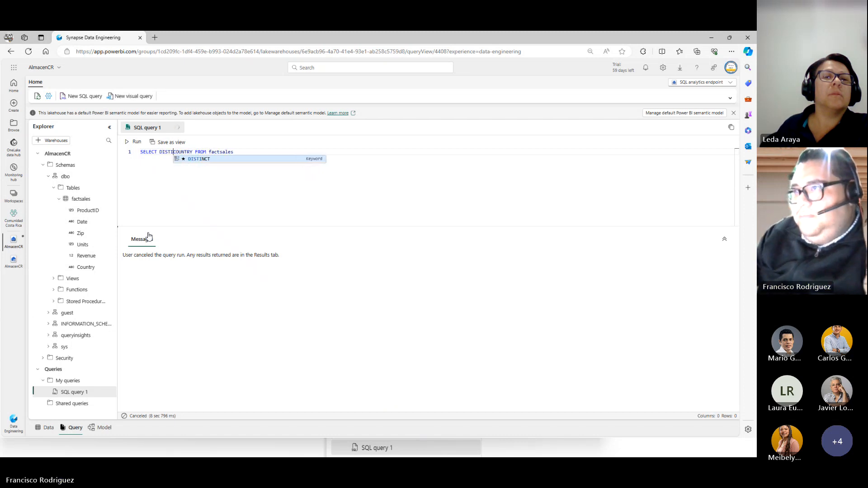
pyautogui.write('NCT(')
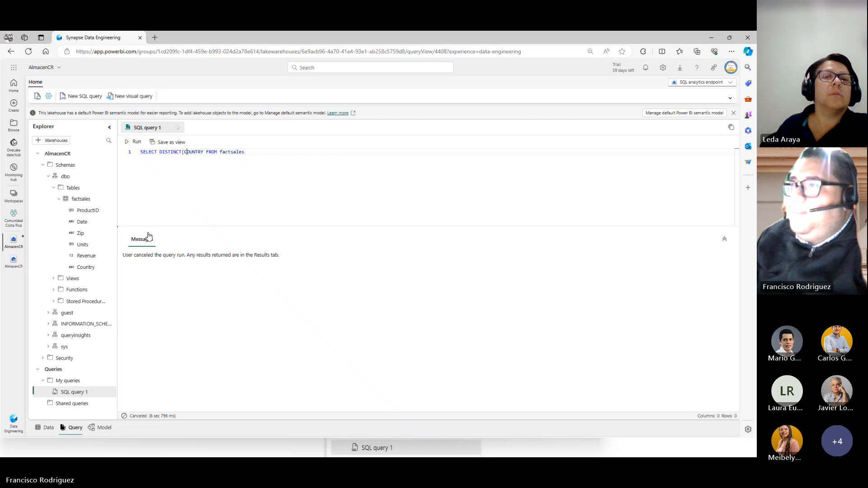
pyautogui.press('Right')
pyautogui.press('Right')
pyautogui.press('Right')
pyautogui.press('Left')
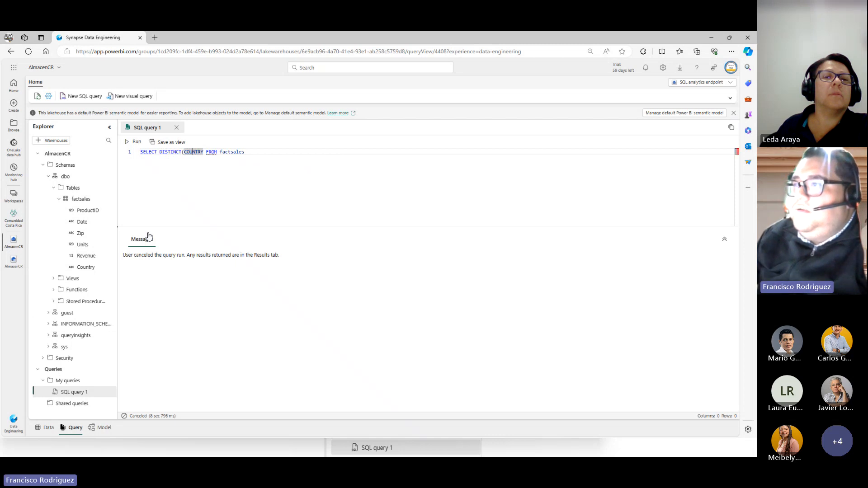
pyautogui.press('Left')
pyautogui.press('Left')
pyautogui.press('Left')
pyautogui.press('BackSpace')
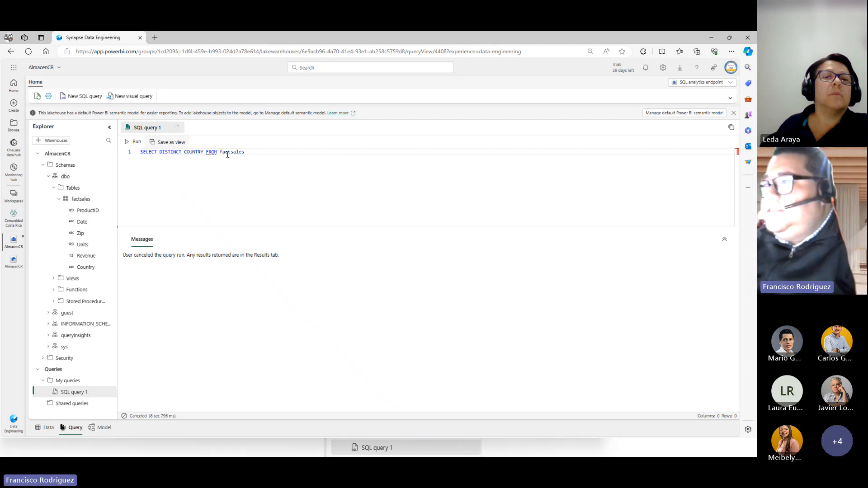
pyautogui.click(258, 151)
pyautogui.click(130, 152)
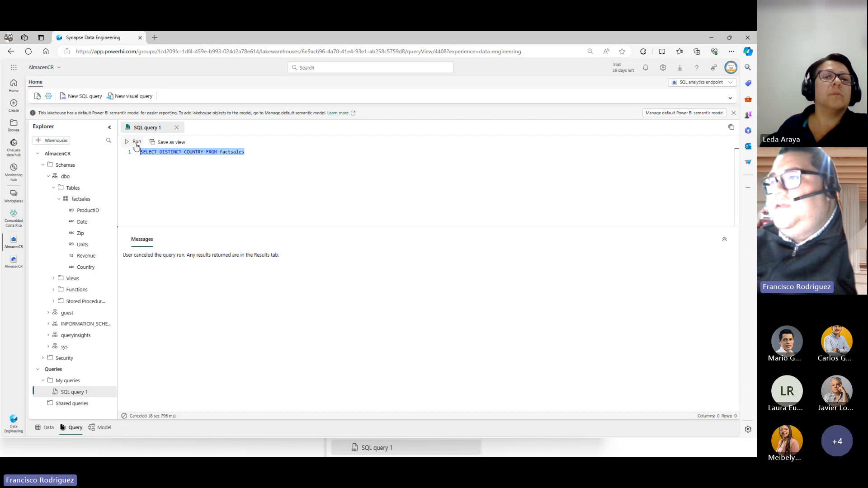
pyautogui.click(133, 142)
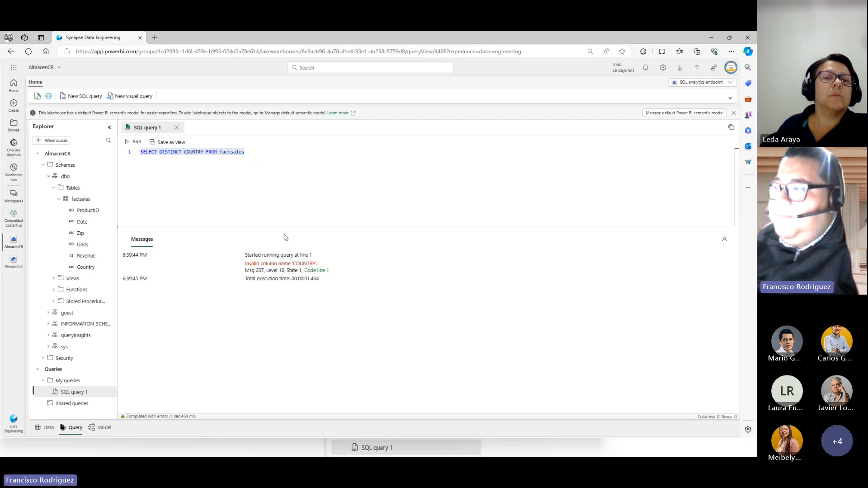
# Step: Correct the column name to Country and run SELECT DISTINCT Country FROM factsales
pyautogui.doubleClick(193, 152)
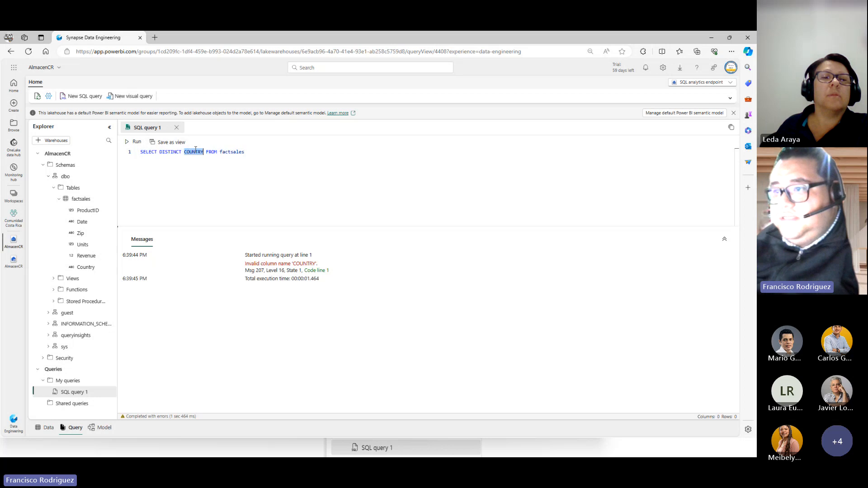
pyautogui.write('c')
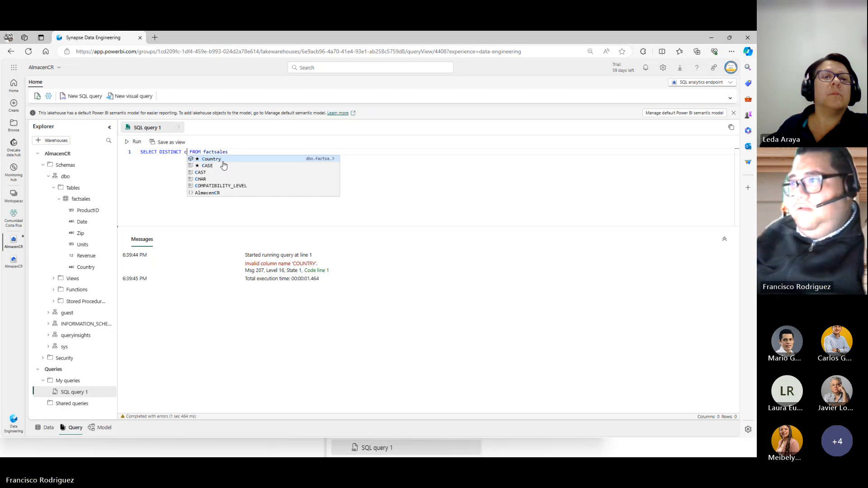
pyautogui.click(226, 160)
pyautogui.hotkey('ctrl', 'a')
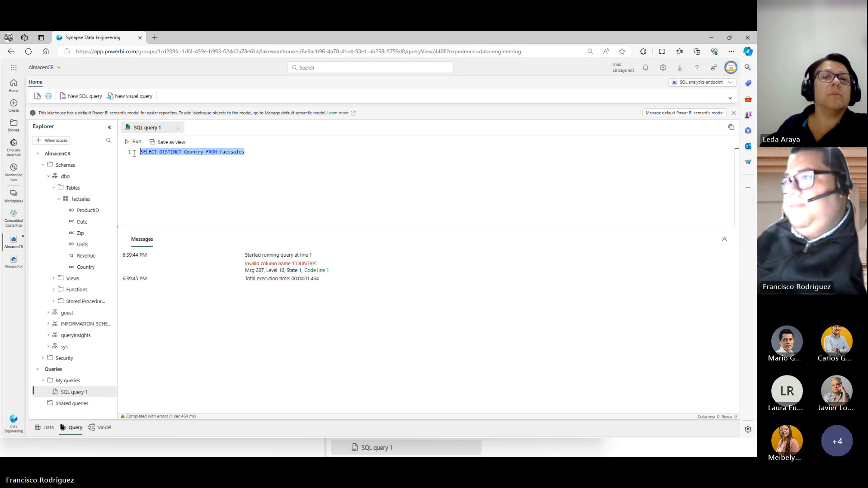
pyautogui.hotkey('ctrl', 'Return')
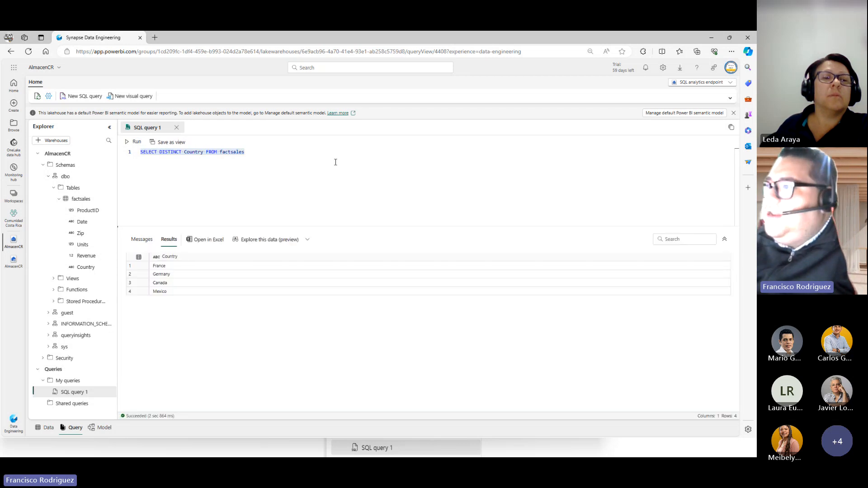
pyautogui.click(156, 267)
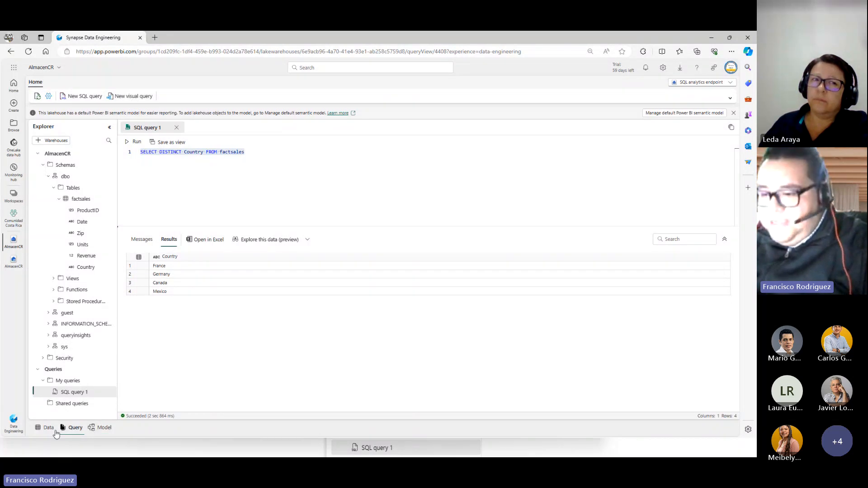
# Step: Place the factsales card below exec_requests_history in the model view, and create a new report with all available data
pyautogui.click(94, 428)
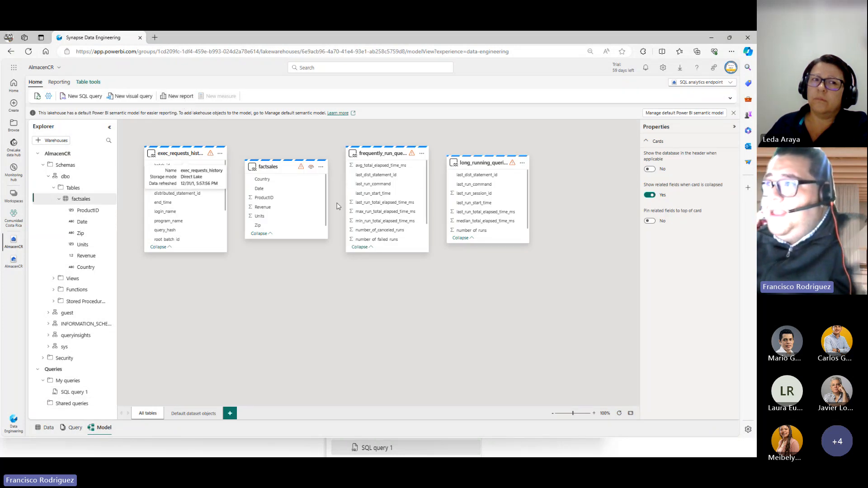
pyautogui.moveTo(279, 171); pyautogui.dragTo(178, 295)
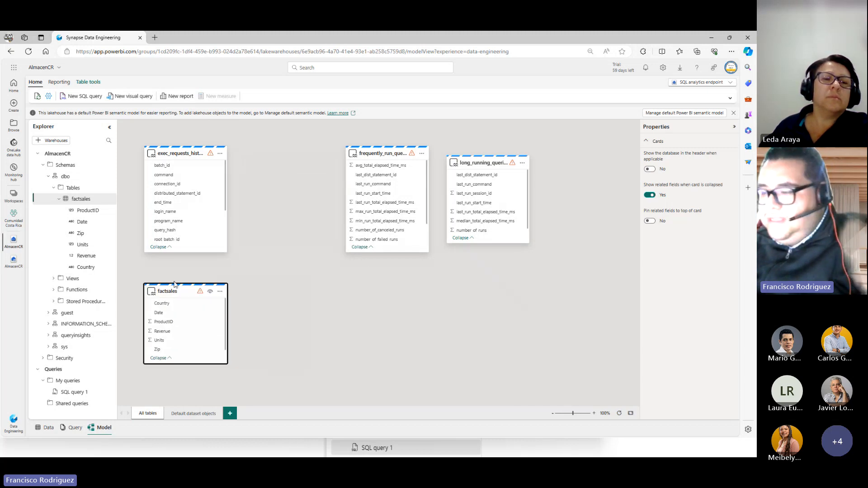
pyautogui.click(177, 97)
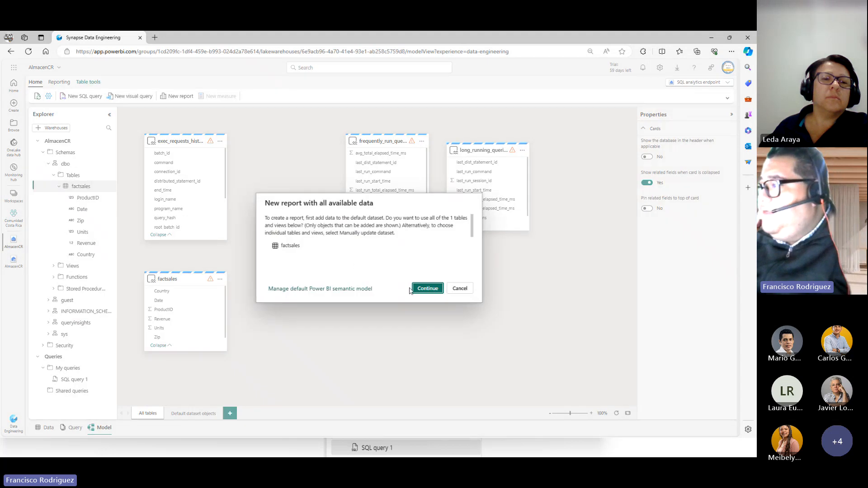
pyautogui.click(427, 288)
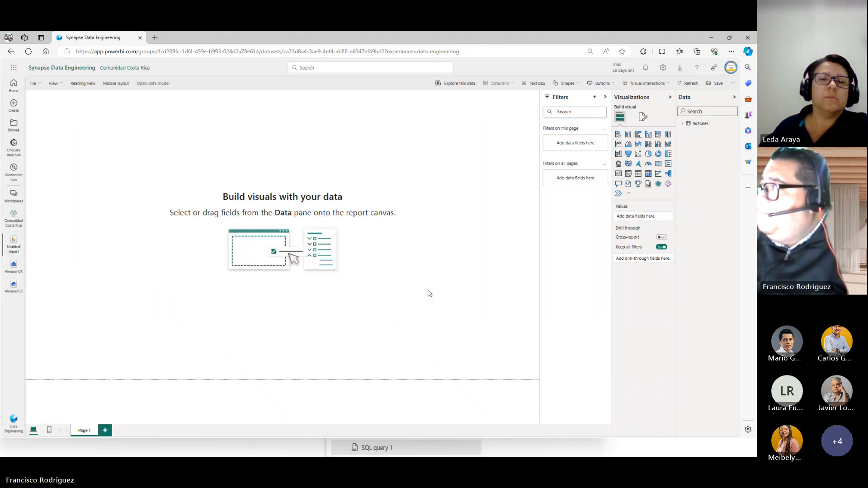
# Step: Add the factsales Country field to the report canvas as a table visual
pyautogui.click(683, 124)
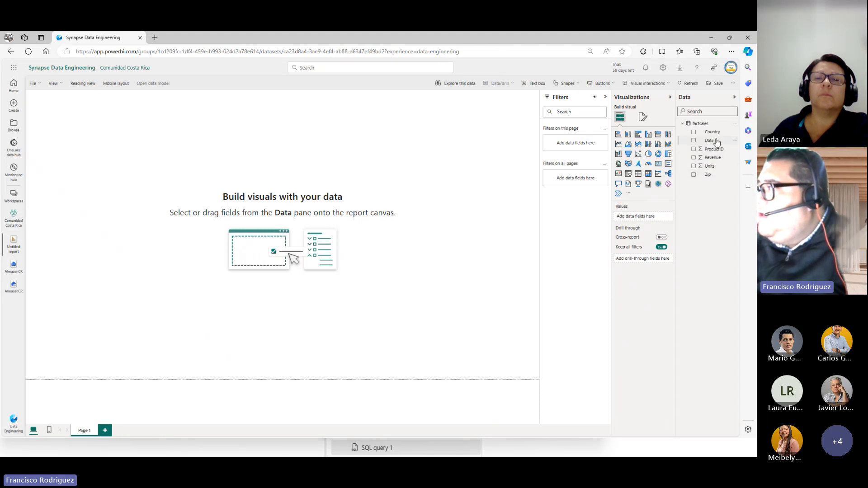
pyautogui.moveTo(711, 132); pyautogui.dragTo(257, 204)
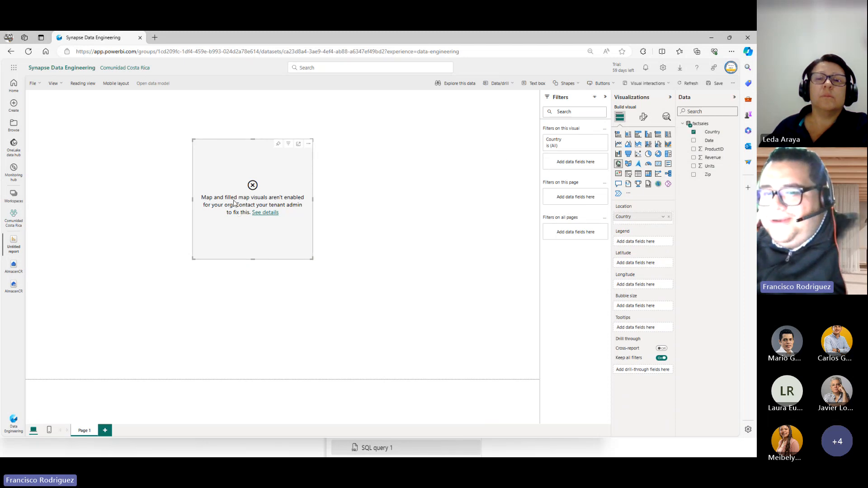
pyautogui.click(638, 176)
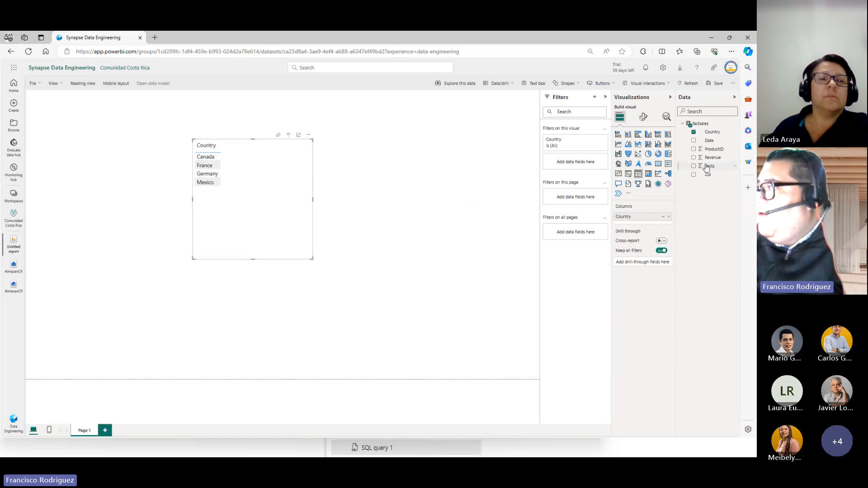
# Step: Add the Revenue and Units fields to the Country table visual, and resize the visual to fit its rows
pyautogui.moveTo(713, 157); pyautogui.dragTo(662, 222)
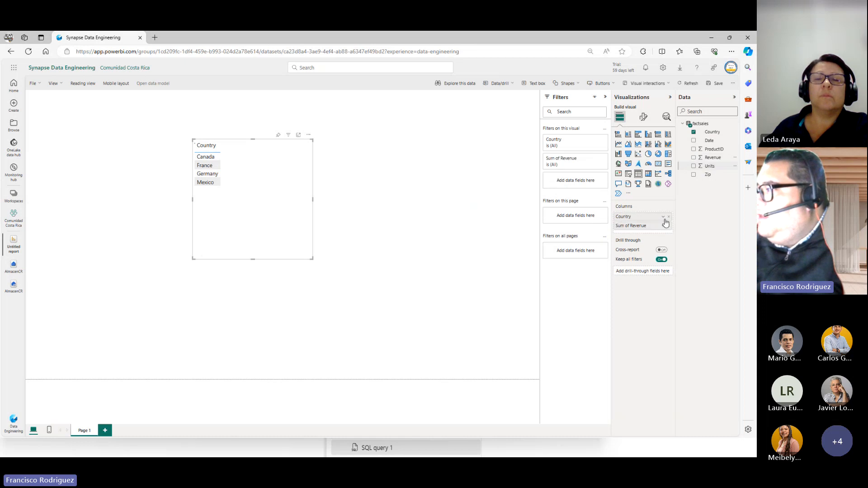
pyautogui.moveTo(710, 166); pyautogui.dragTo(660, 232)
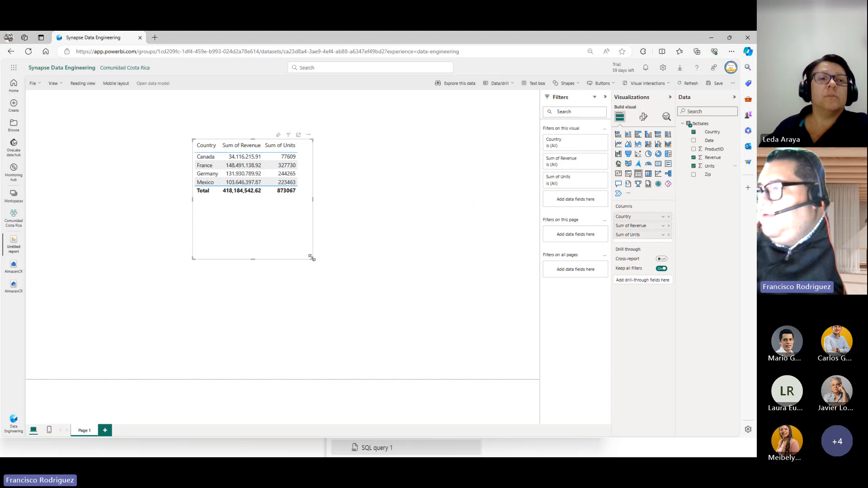
pyautogui.moveTo(311, 258); pyautogui.dragTo(322, 209)
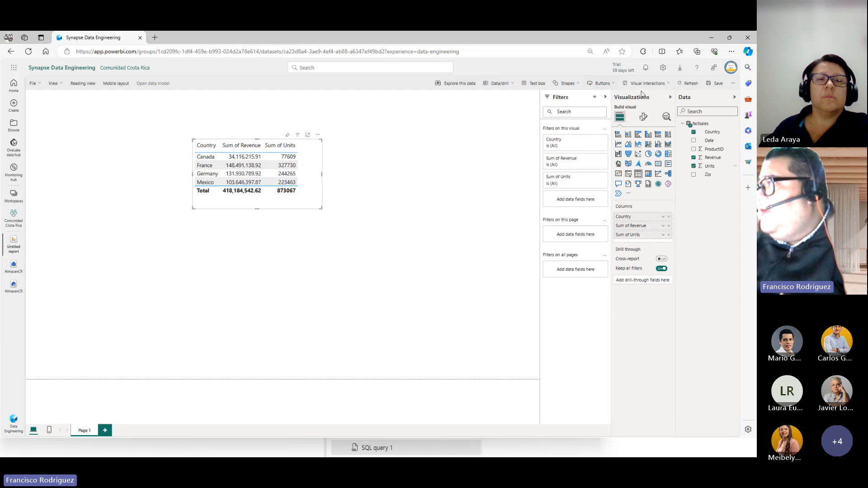
# Step: Save the report as Reporte CR in the Comunidad Costa Rica workspace, and return to that workspace
pyautogui.click(719, 83)
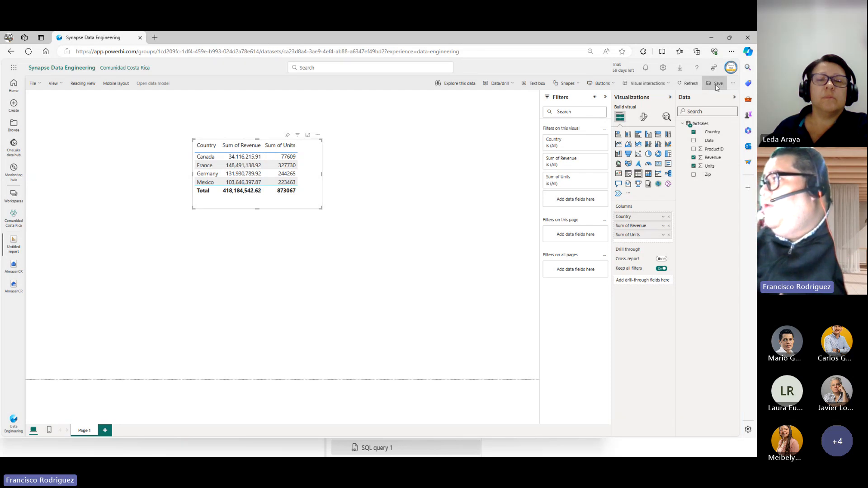
pyautogui.click(367, 236)
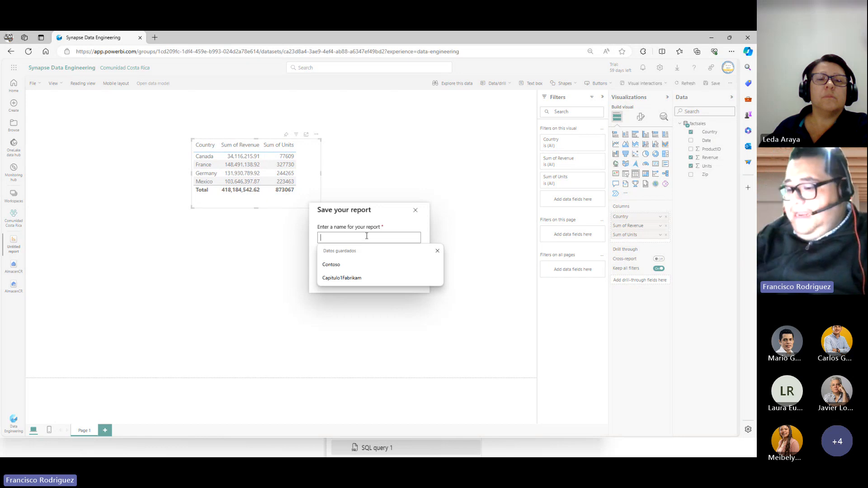
pyautogui.write('R')
pyautogui.press('BackSpace')
pyautogui.write('Rep')
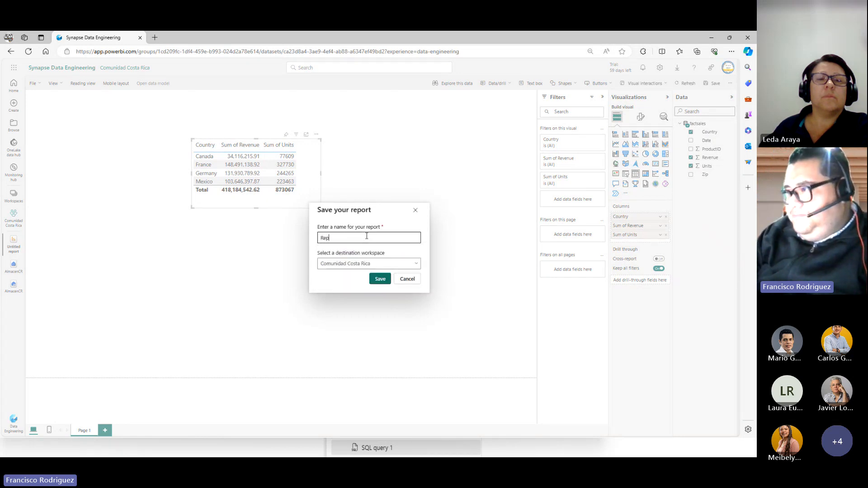
pyautogui.write('orte')
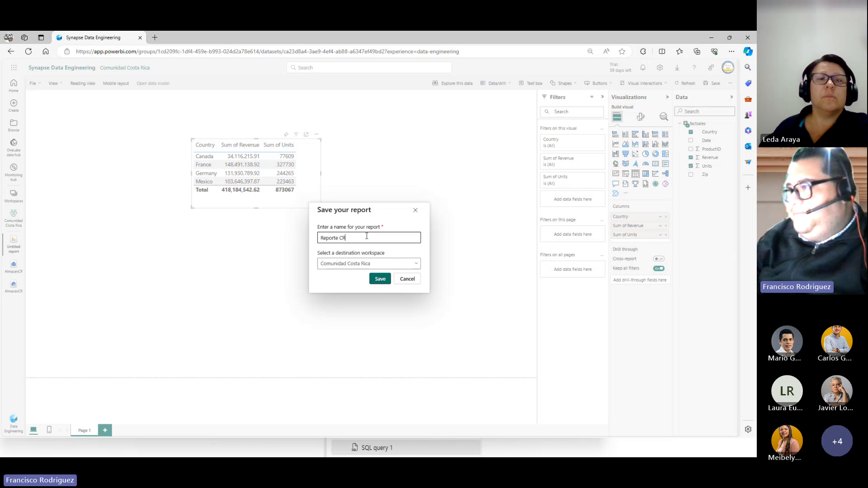
pyautogui.write(' CR')
pyautogui.click(386, 278)
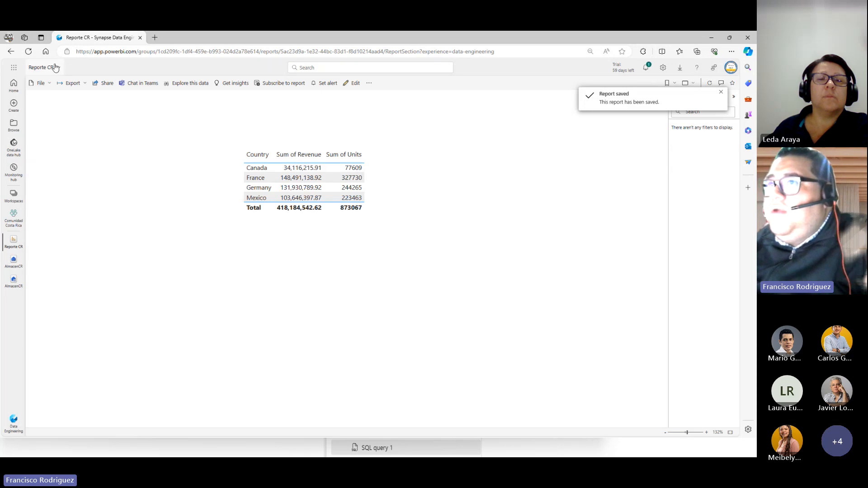
pyautogui.click(54, 67)
pyautogui.click(58, 119)
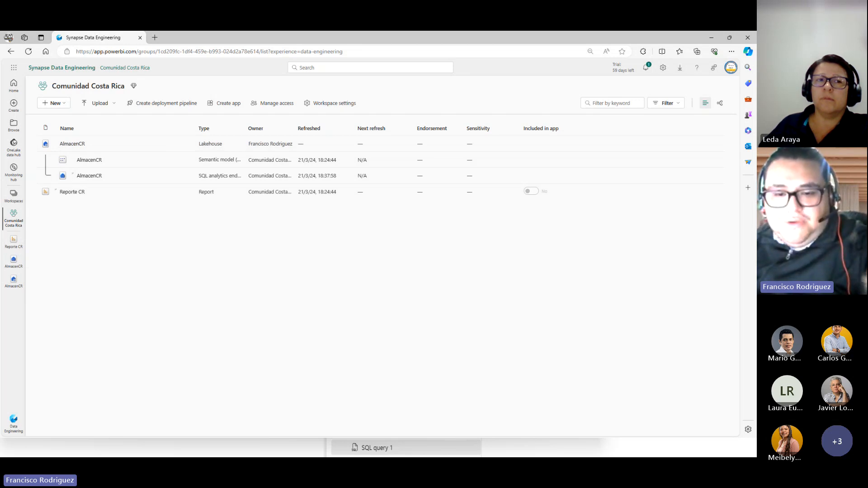
pyautogui.hotkey('alt', 'Tab')
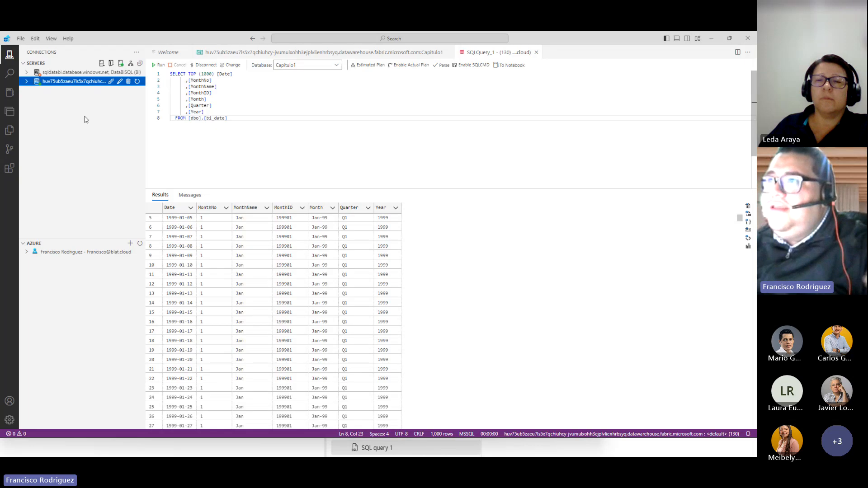
pyautogui.moveTo(227, 40); pyautogui.dragTo(225, 80)
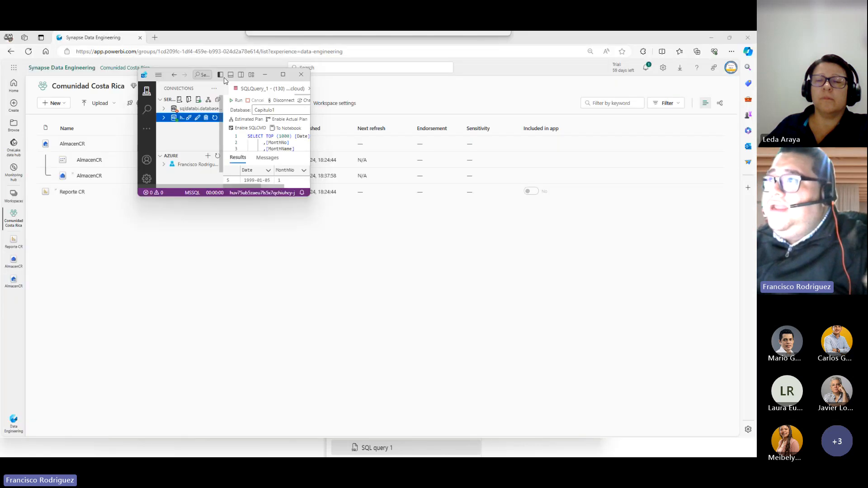
pyautogui.click(283, 75)
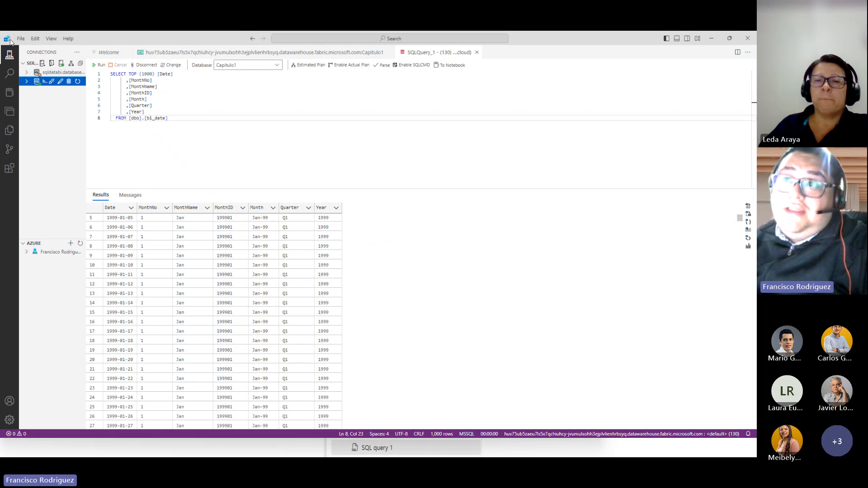
pyautogui.click(710, 39)
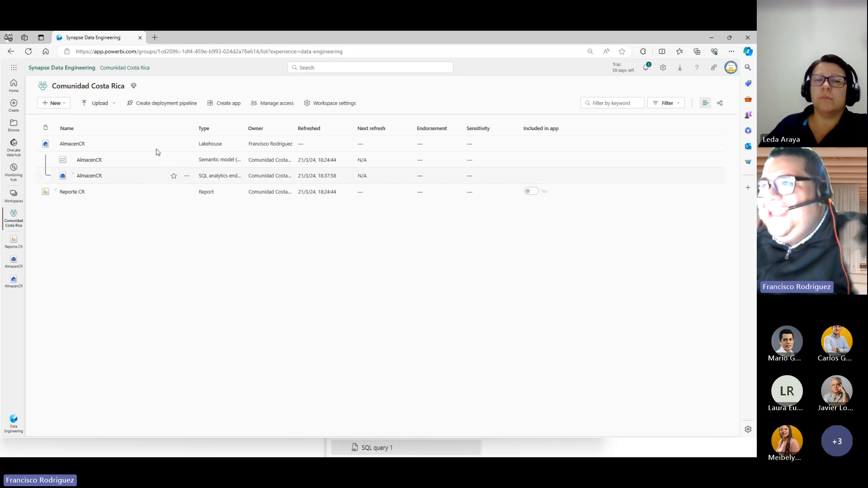
# Step: Open the AlmacenCR lakehouse and create a new Dataflow Gen2 from it
pyautogui.click(78, 145)
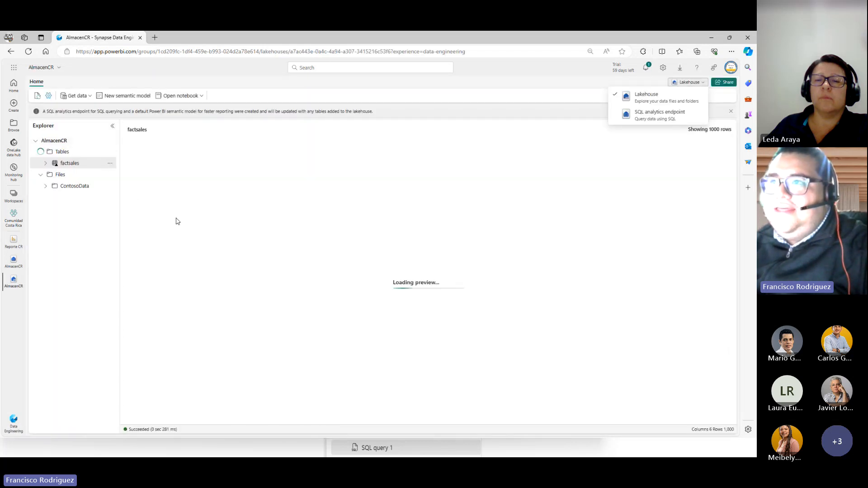
pyautogui.click(670, 105)
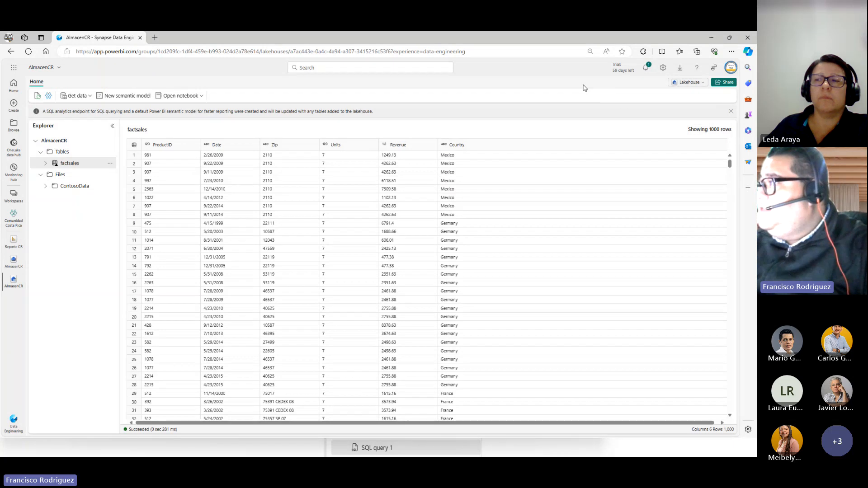
pyautogui.click(90, 96)
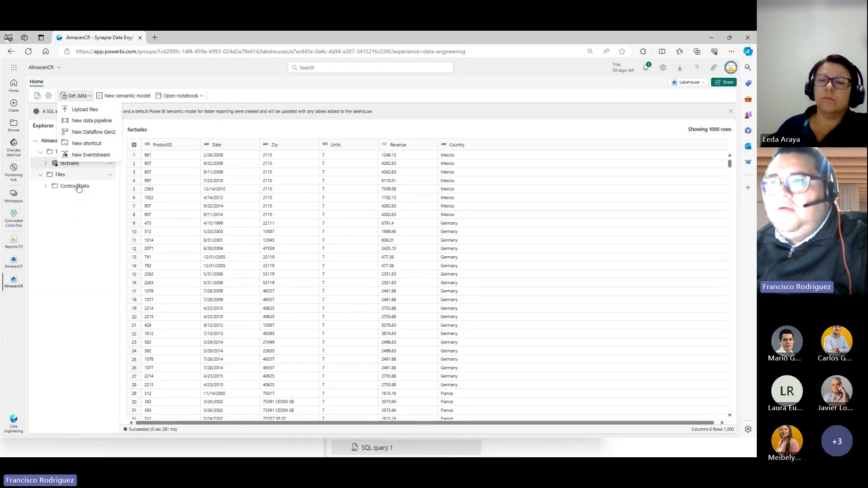
pyautogui.click(76, 96)
pyautogui.click(76, 96)
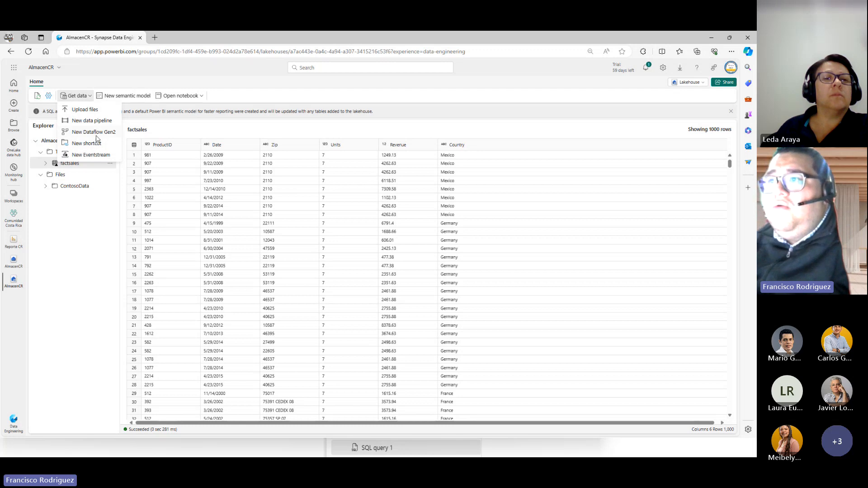
pyautogui.click(97, 135)
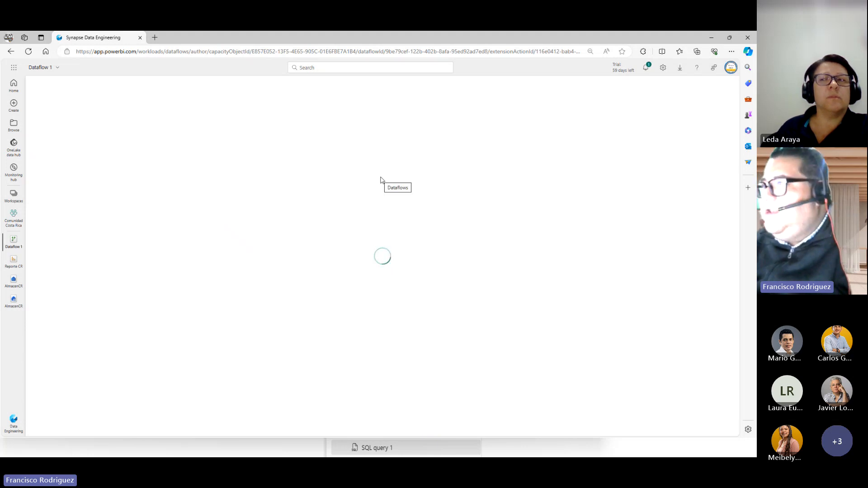
# Step: Rename the dataflow as Dataflow 1 CR
pyautogui.click(57, 69)
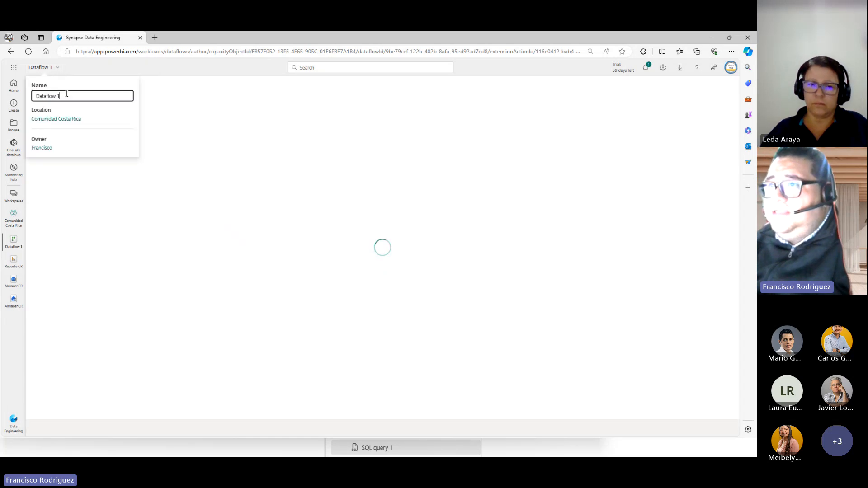
pyautogui.click(74, 94)
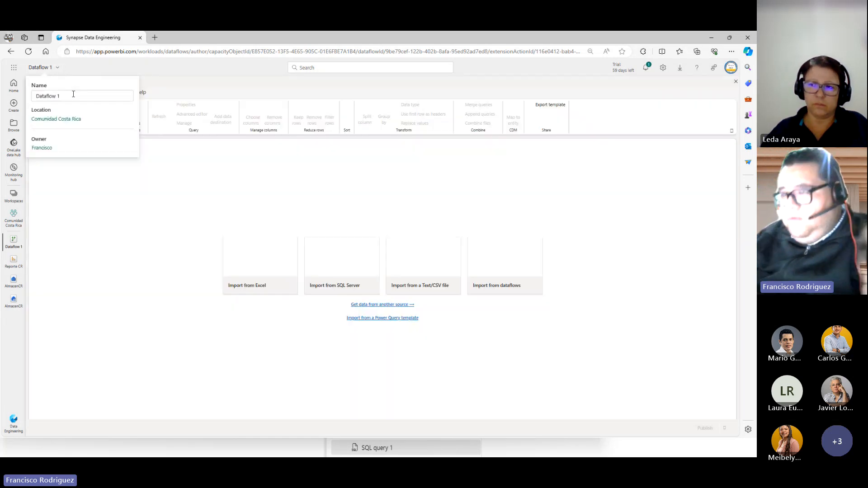
pyautogui.write('CR')
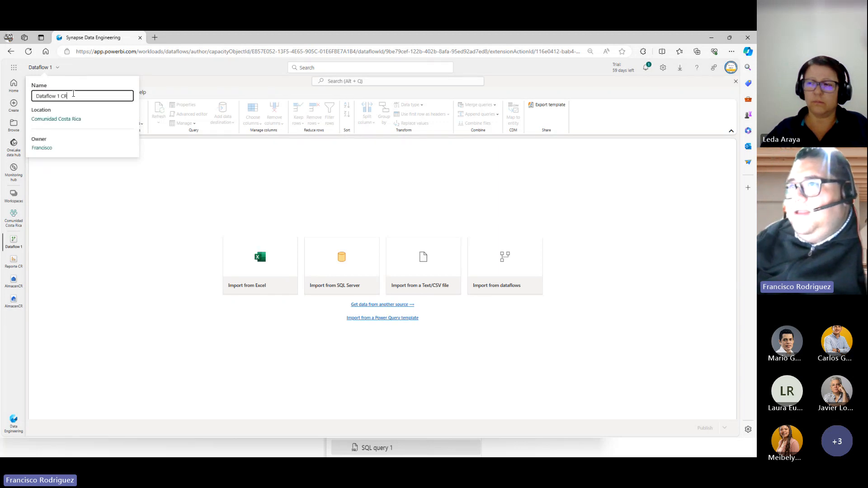
pyautogui.click(107, 235)
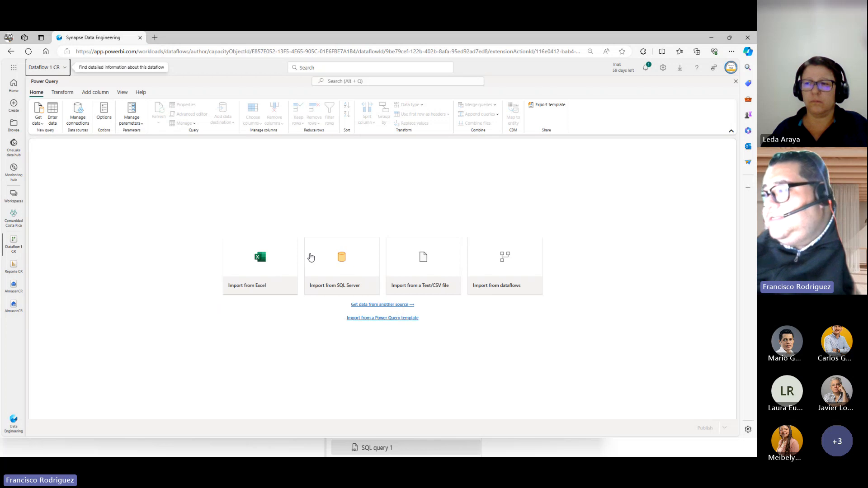
# Step: Start an Excel import in the dataflow with the Upload file option, and open the file browser
pyautogui.click(281, 270)
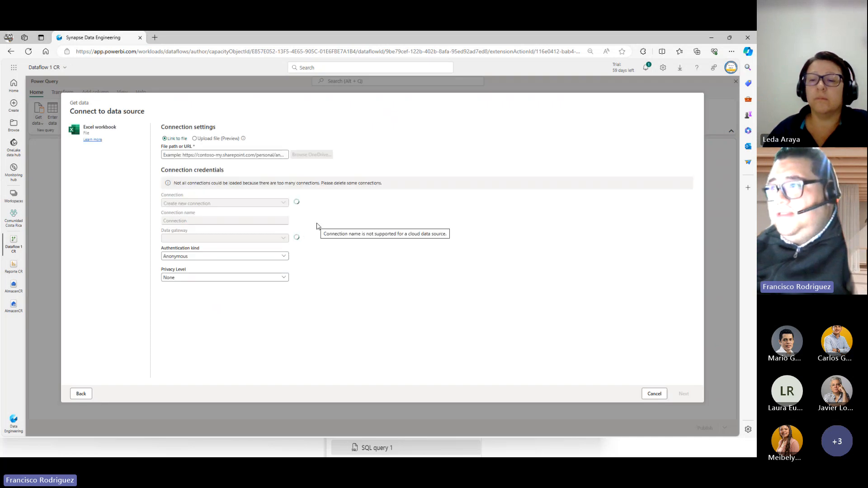
pyautogui.click(214, 140)
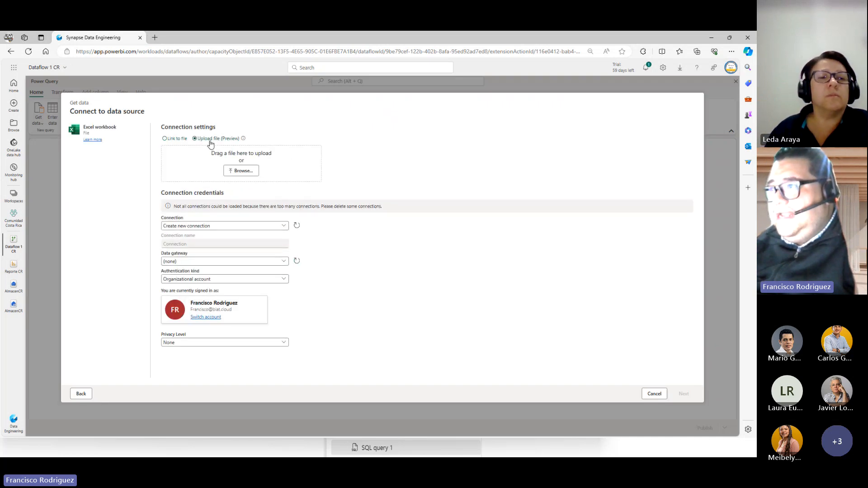
pyautogui.click(166, 139)
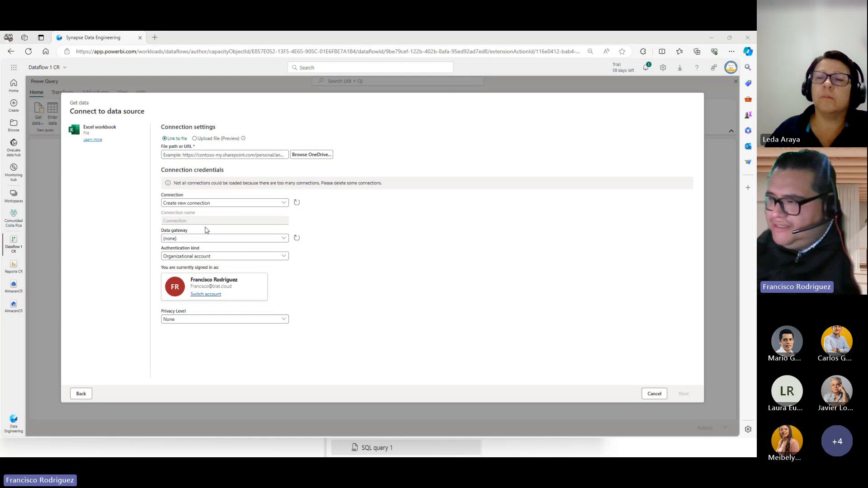
pyautogui.click(189, 156)
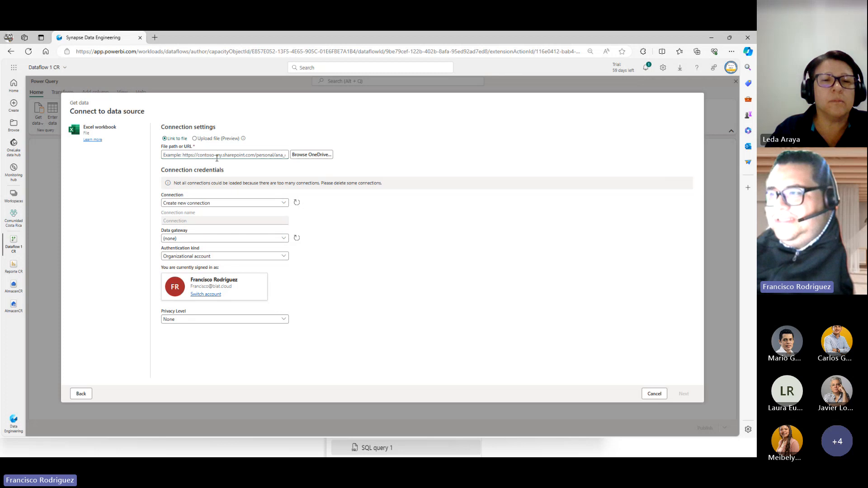
pyautogui.click(217, 139)
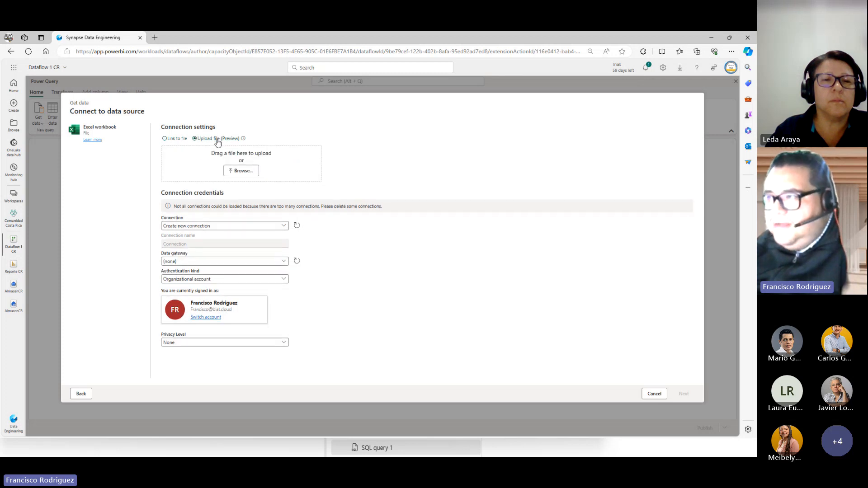
pyautogui.click(243, 176)
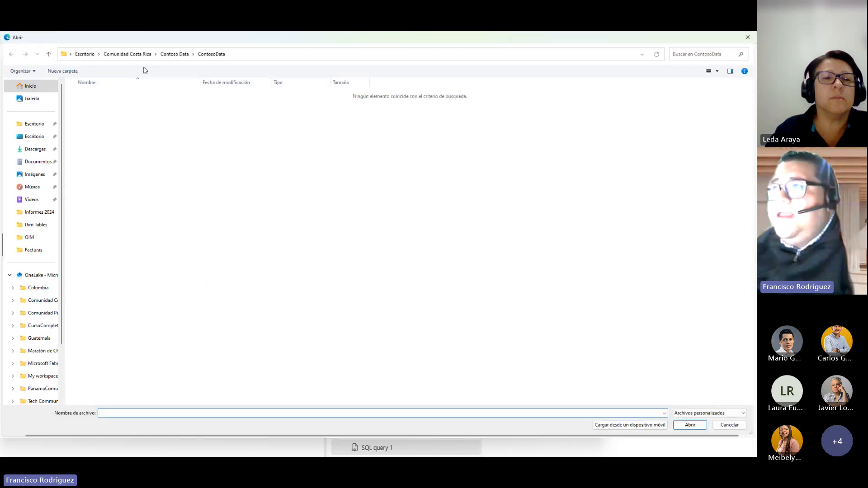
# Step: Show all file types and upload the bi_product workbook from the Dim Tables folder inside Comunidad Costa Rica > Contoso Data
pyautogui.click(237, 58)
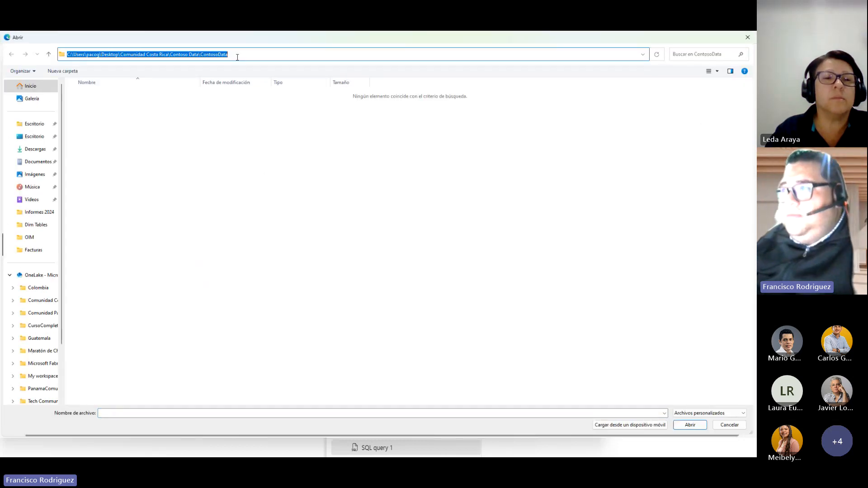
pyautogui.write('C:\\Users\\pacog\\Desktop\\Comunidad Costa Rica')
pyautogui.press('Return')
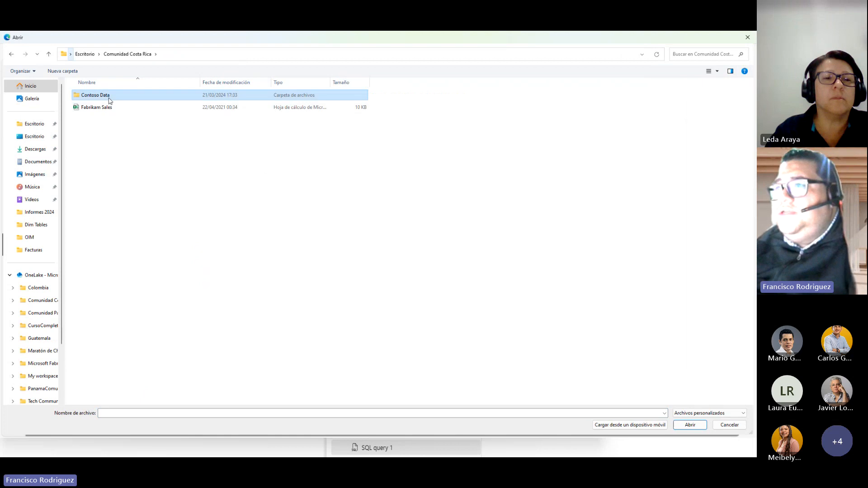
pyautogui.doubleClick(109, 97)
pyautogui.doubleClick(116, 95)
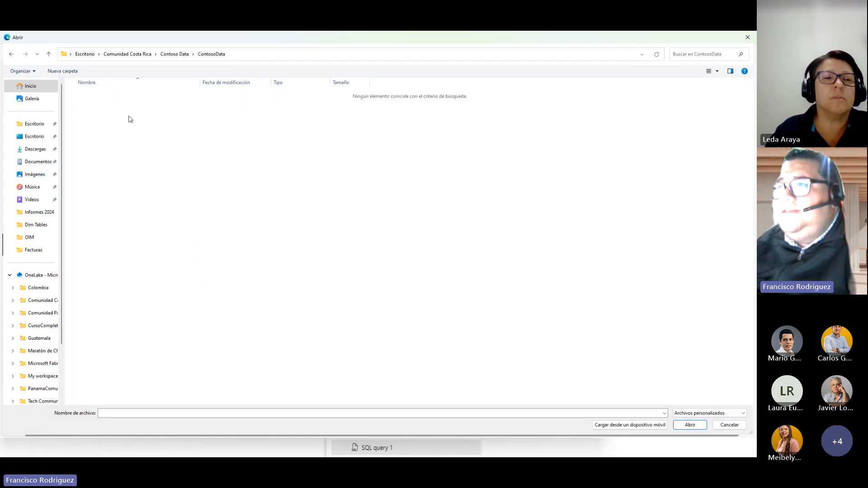
pyautogui.click(12, 53)
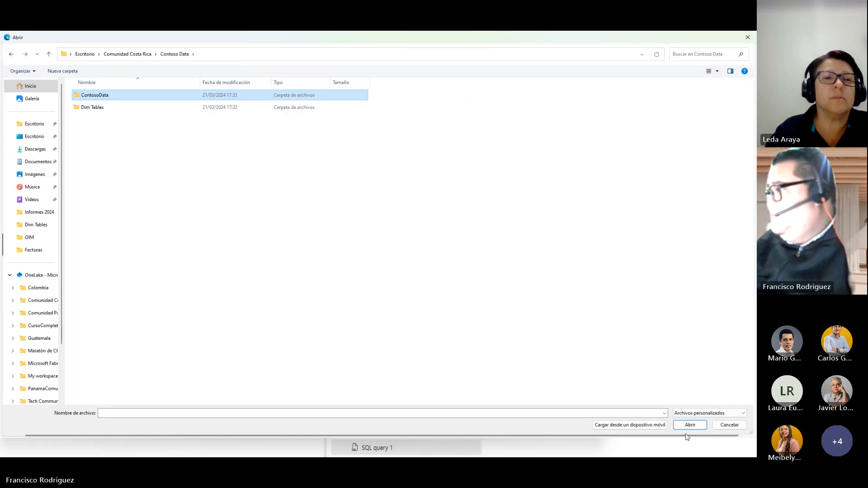
pyautogui.click(698, 413)
pyautogui.click(699, 424)
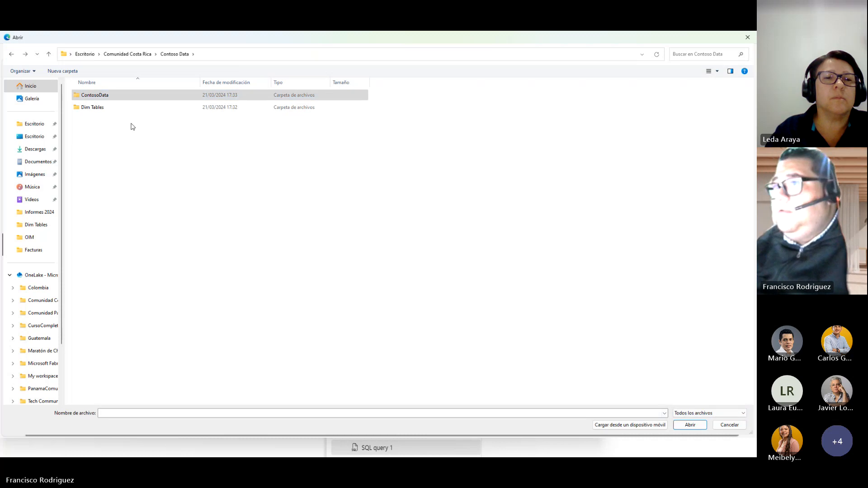
pyautogui.doubleClick(105, 108)
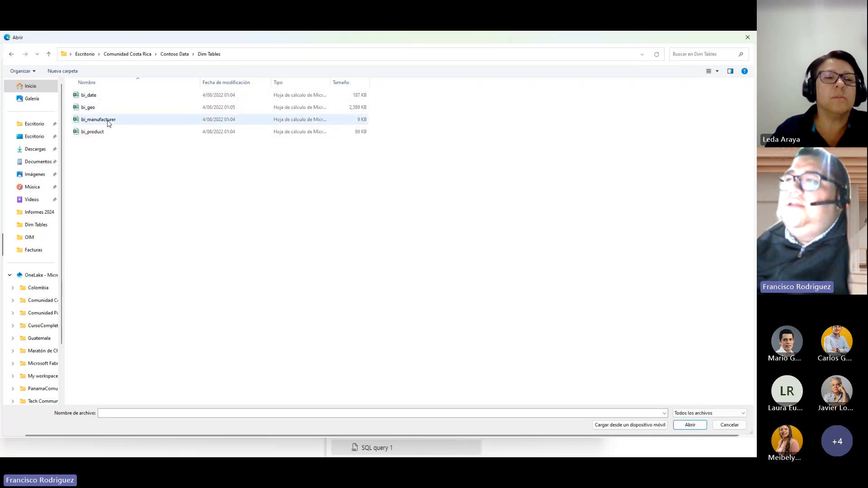
pyautogui.click(108, 131)
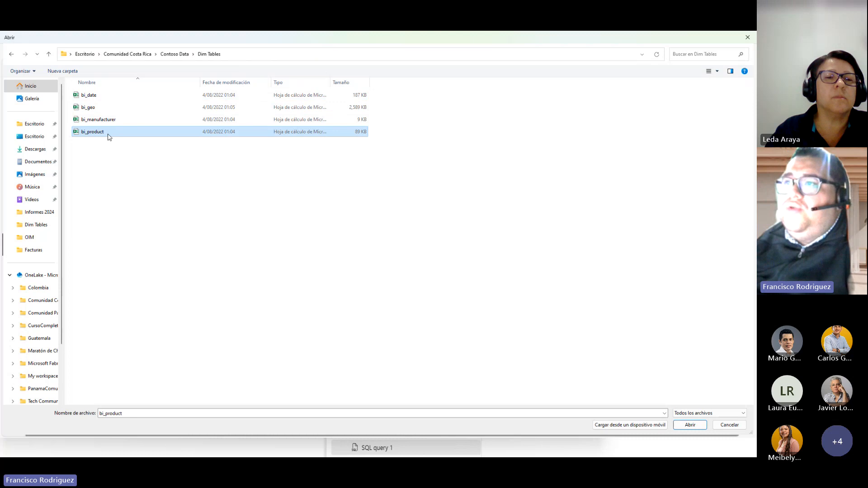
pyautogui.doubleClick(108, 135)
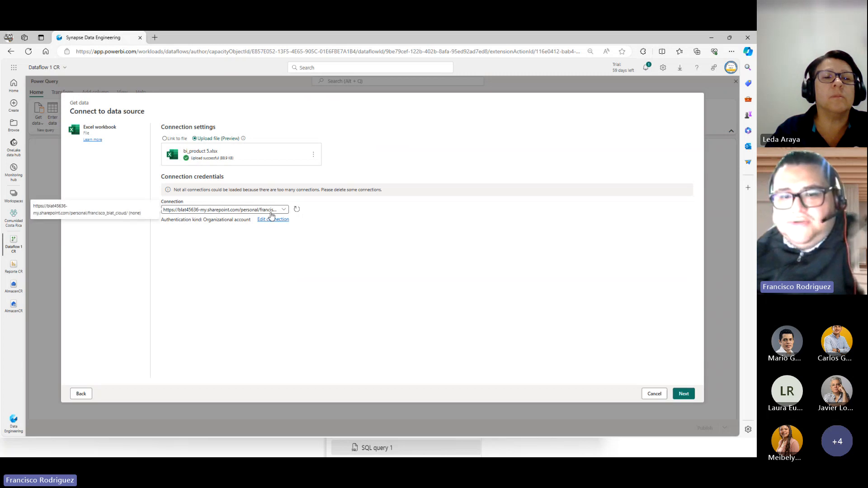
# Step: Accept the existing connection and create a query from the workbook's bi_product table
pyautogui.click(683, 393)
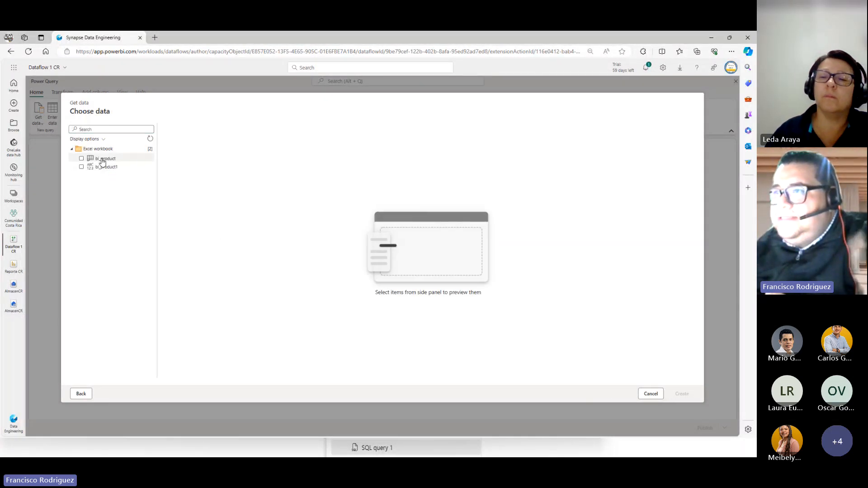
pyautogui.click(102, 160)
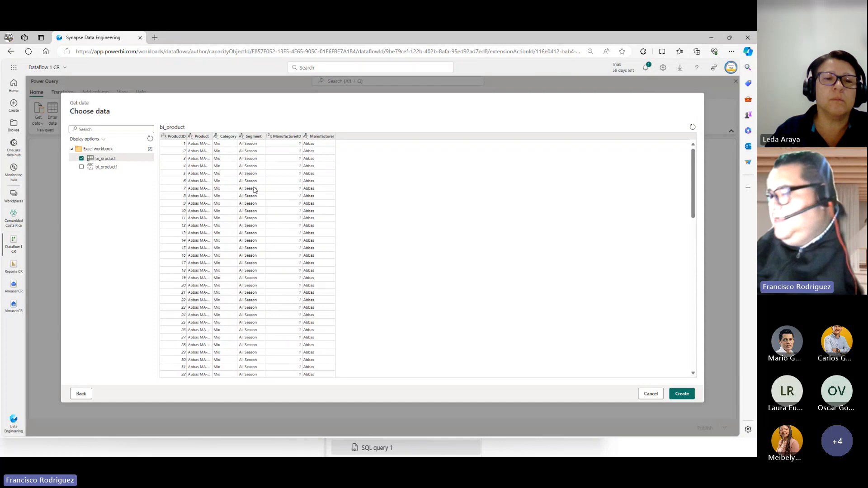
pyautogui.click(681, 394)
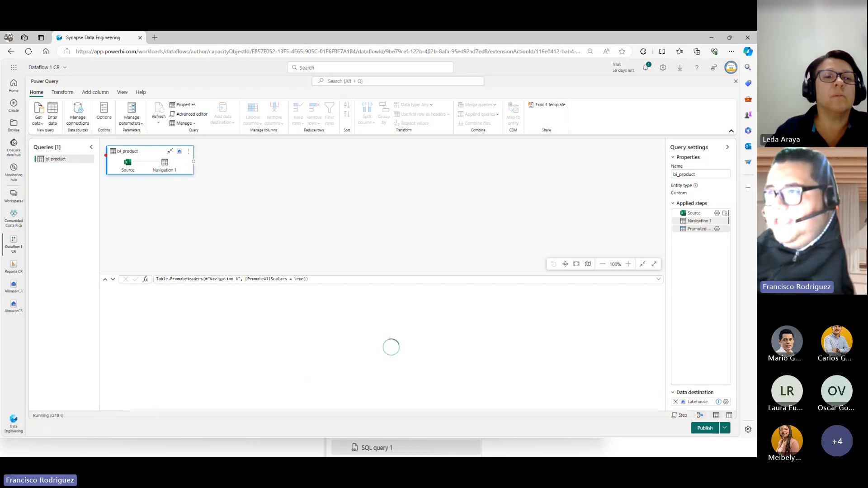
pyautogui.moveTo(97, 139); pyautogui.dragTo(237, 199)
pyautogui.moveTo(180, 149)
pyautogui.mouseDown()
pyautogui.moveTo(204, 72)
pyautogui.moveTo(198, 175)
pyautogui.moveTo(258, 266)
pyautogui.mouseUp()
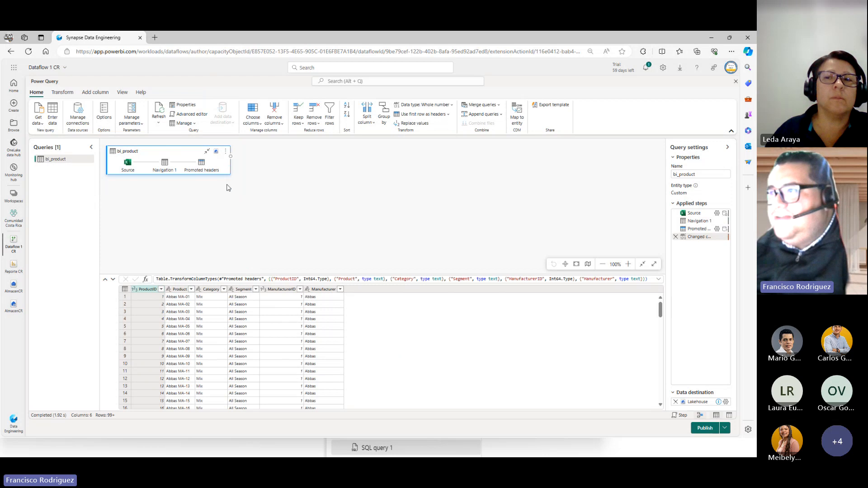
# Step: Rename the bi_product query as DimProduct
pyautogui.doubleClick(64, 161)
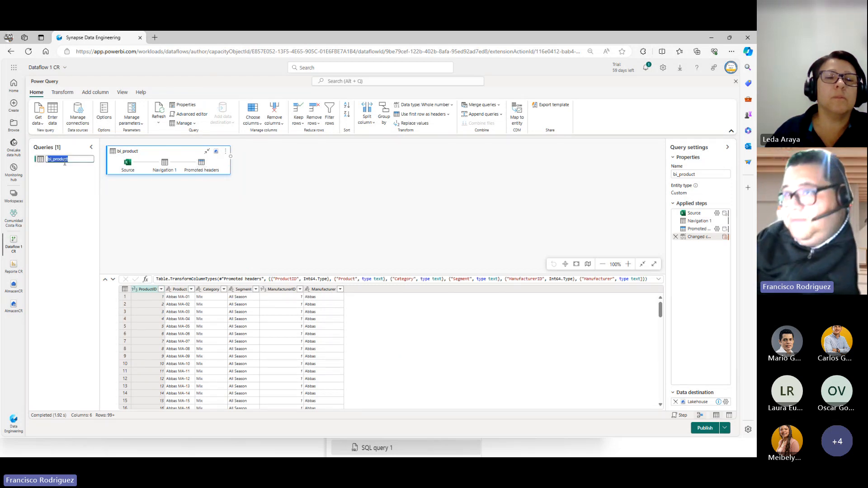
pyautogui.write('dim')
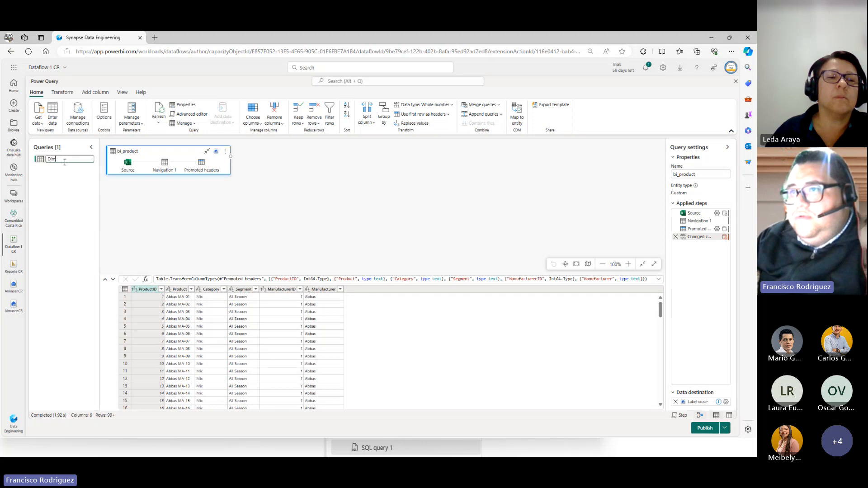
pyautogui.write('Product')
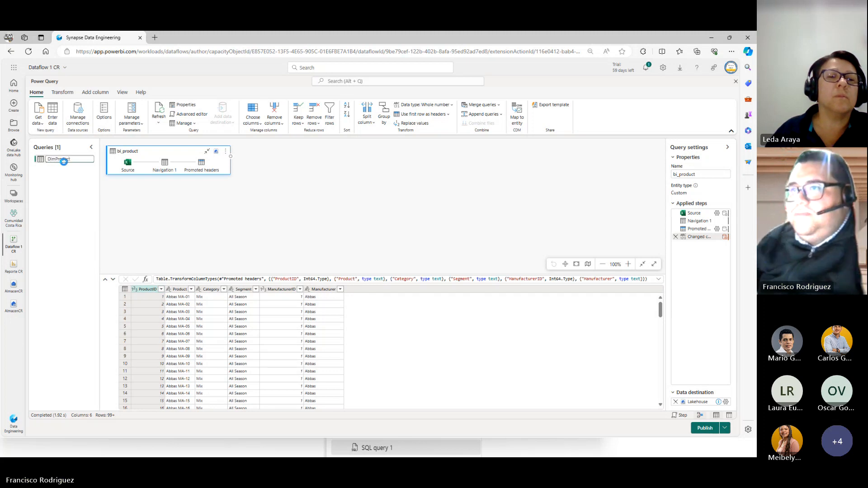
pyautogui.press('Escape')
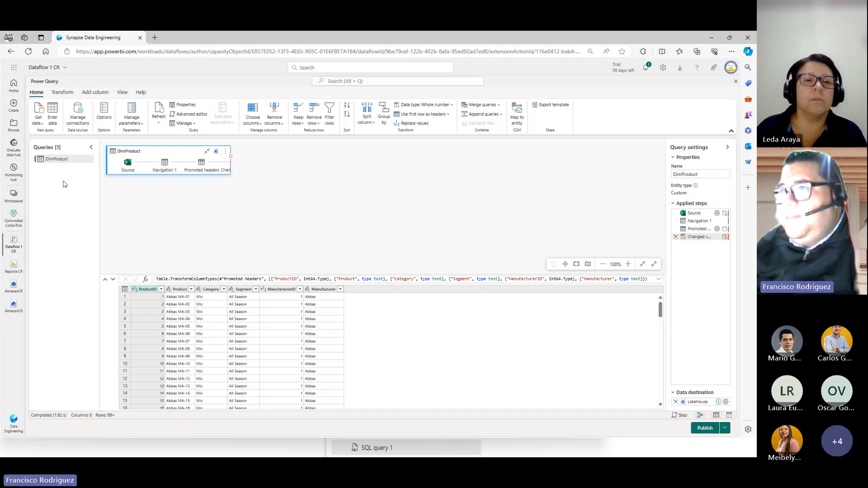
# Step: Import another Excel workbook by uploading bi_date from the Dim Tables folder, and create a query from its bi_date table
pyautogui.click(39, 125)
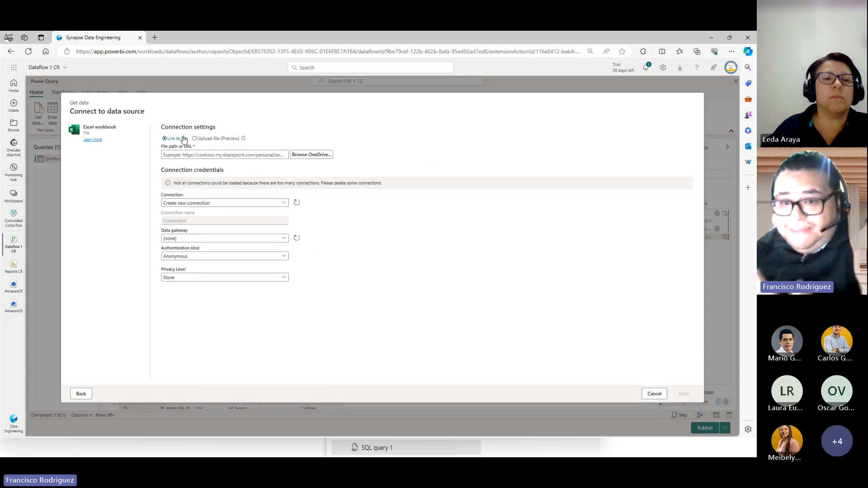
pyautogui.click(210, 140)
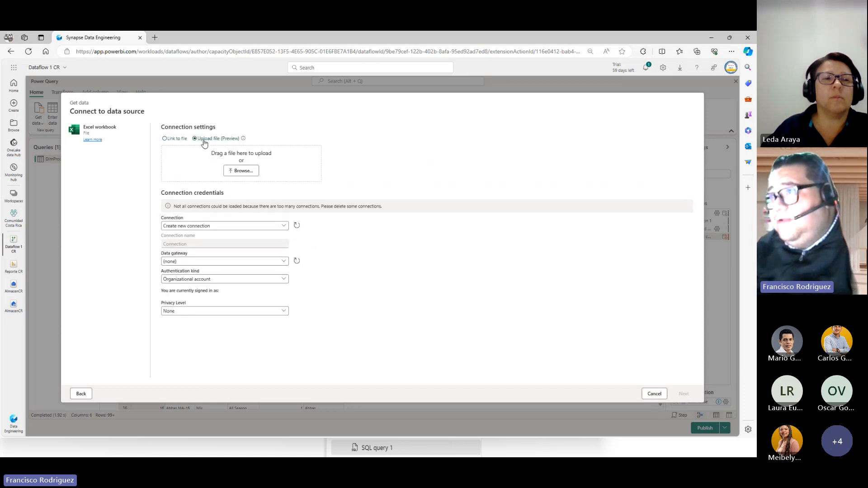
pyautogui.click(205, 168)
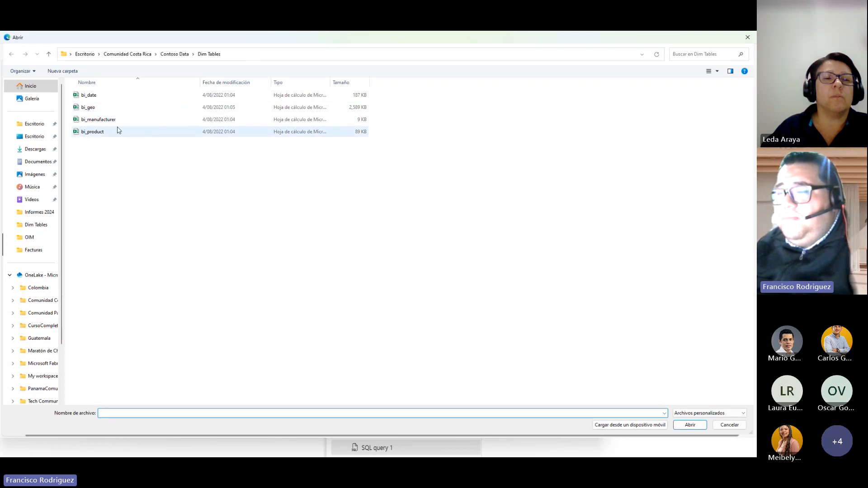
pyautogui.doubleClick(90, 94)
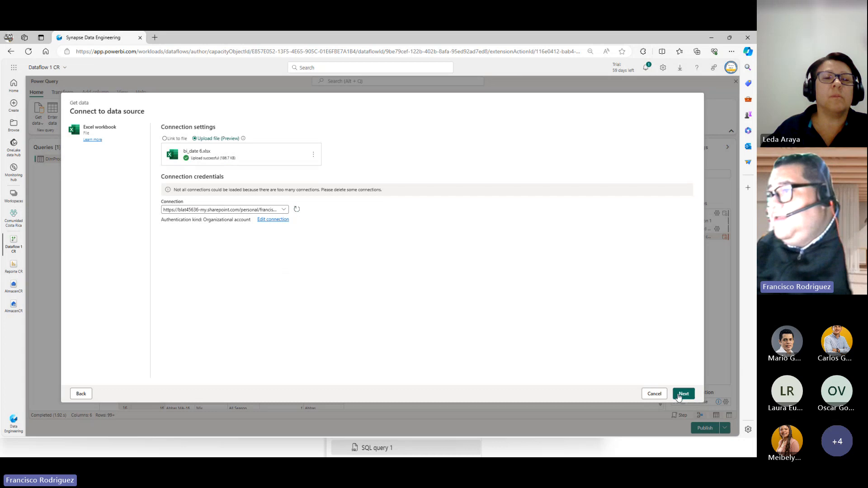
pyautogui.click(683, 393)
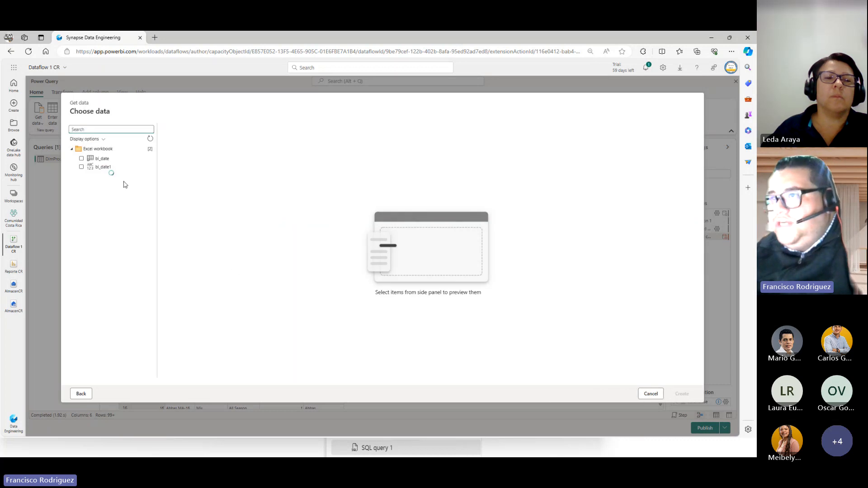
pyautogui.click(81, 158)
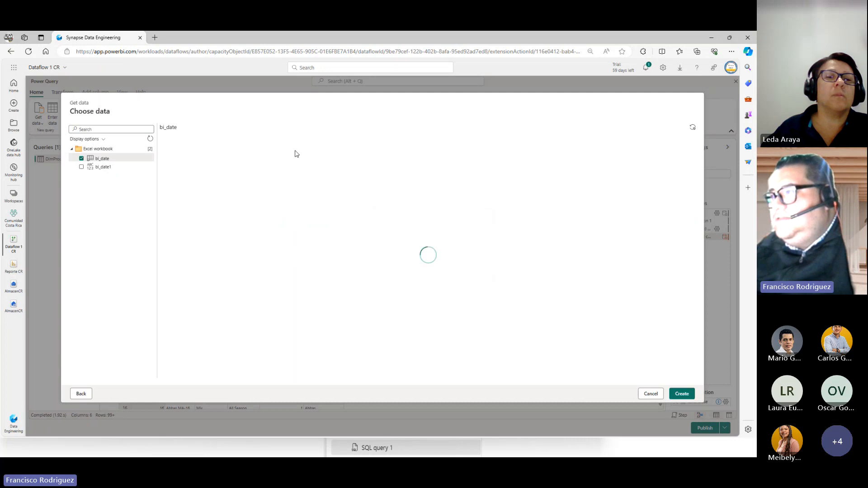
pyautogui.click(691, 395)
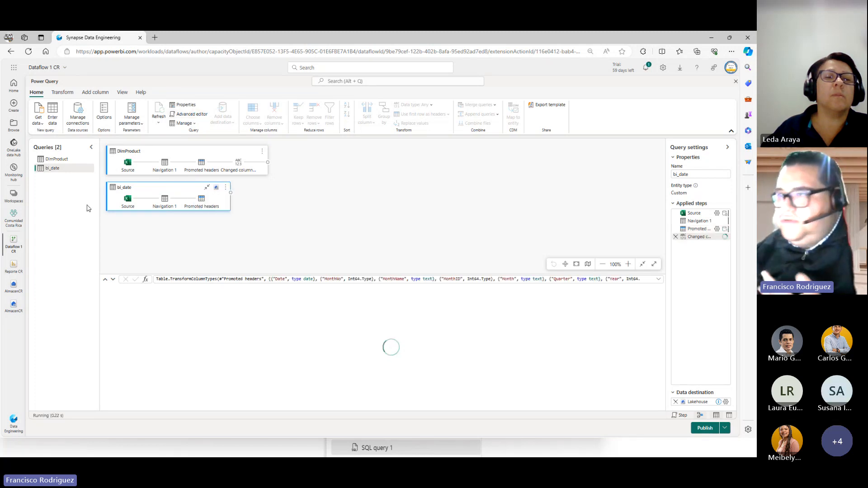
# Step: Rename the bi_date query as DimCalendar
pyautogui.doubleClick(53, 168)
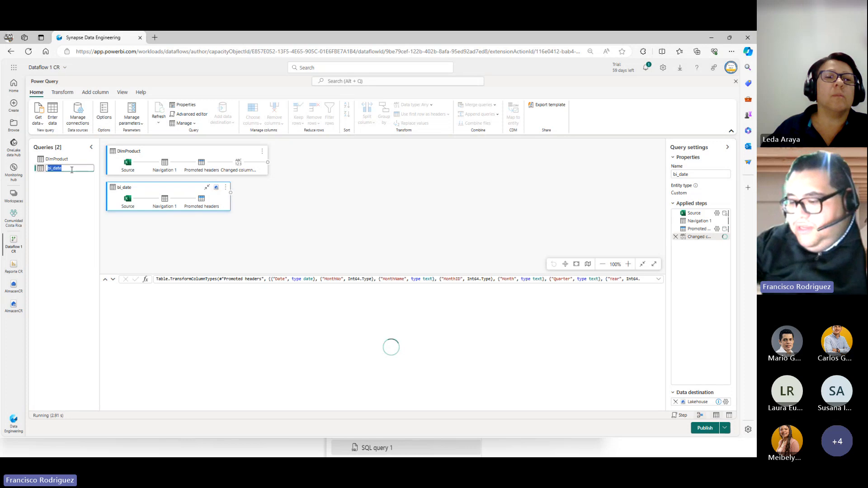
pyautogui.write('Di')
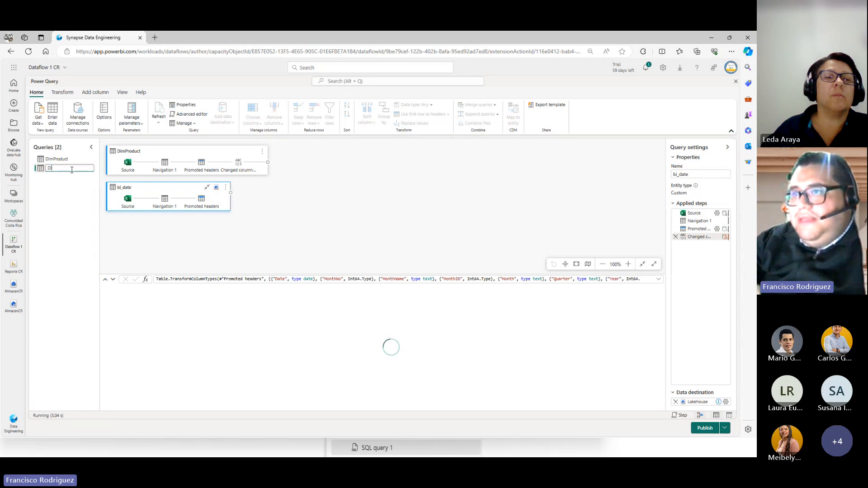
pyautogui.write('mCa')
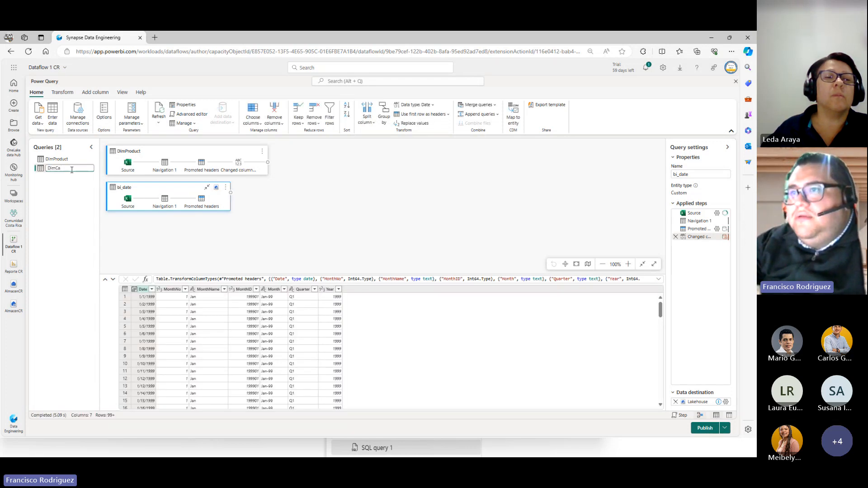
pyautogui.write('lendar')
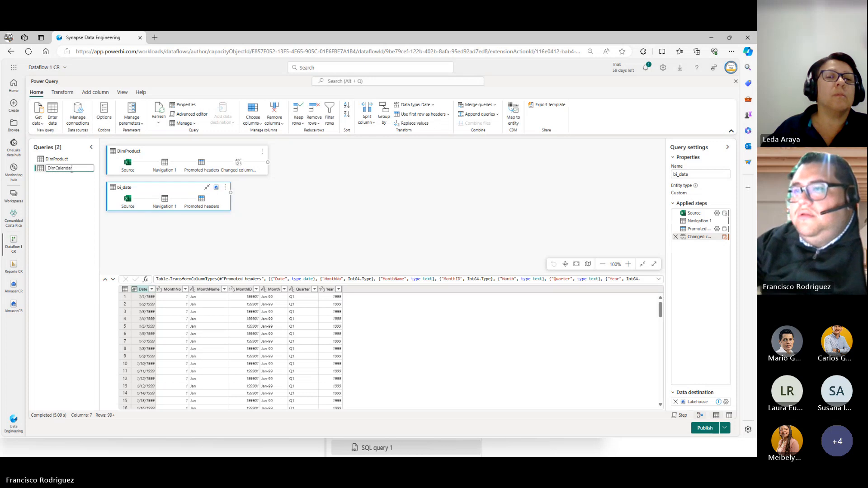
pyautogui.press('Return')
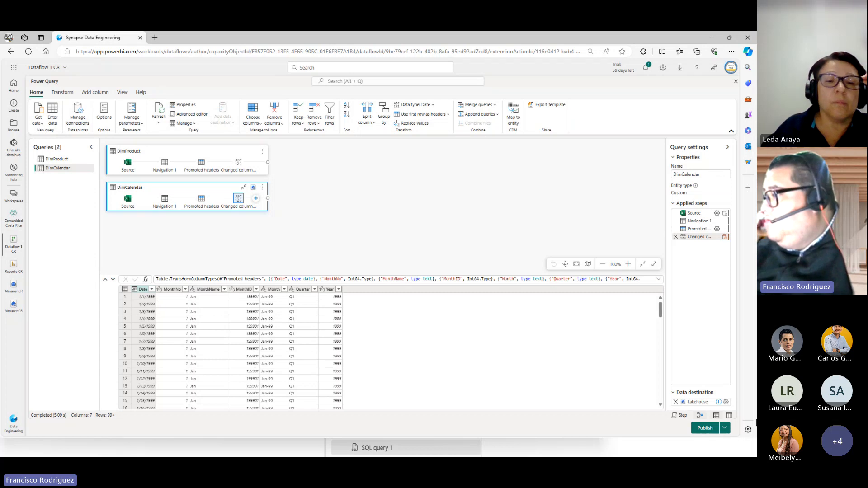
# Step: Duplicate the DimCalendar query and remove the lakehouse data destination from the copy
pyautogui.moveTo(719, 401)
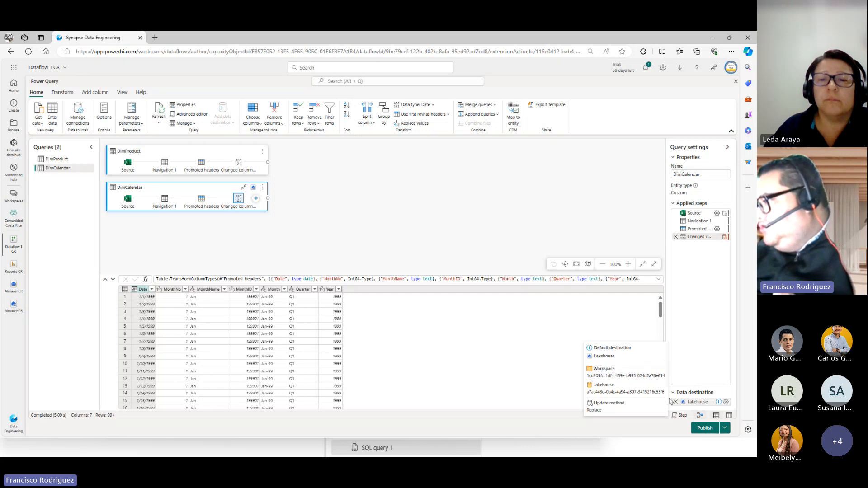
pyautogui.rightClick(79, 171)
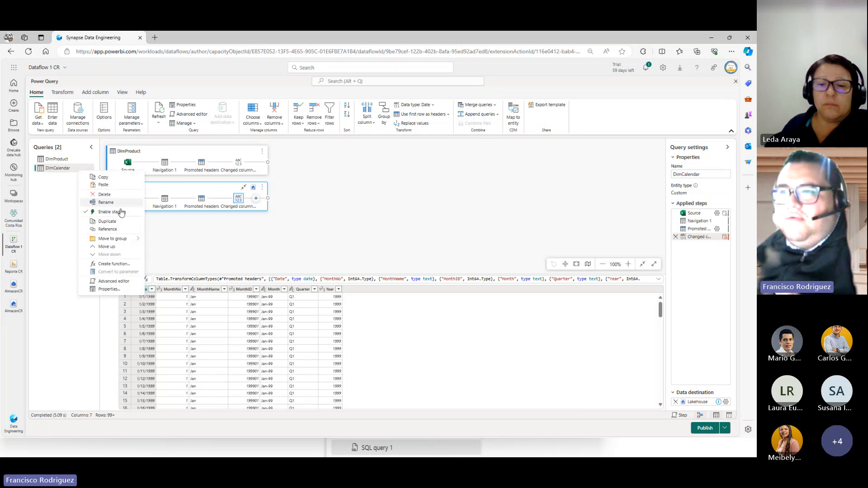
pyautogui.click(123, 224)
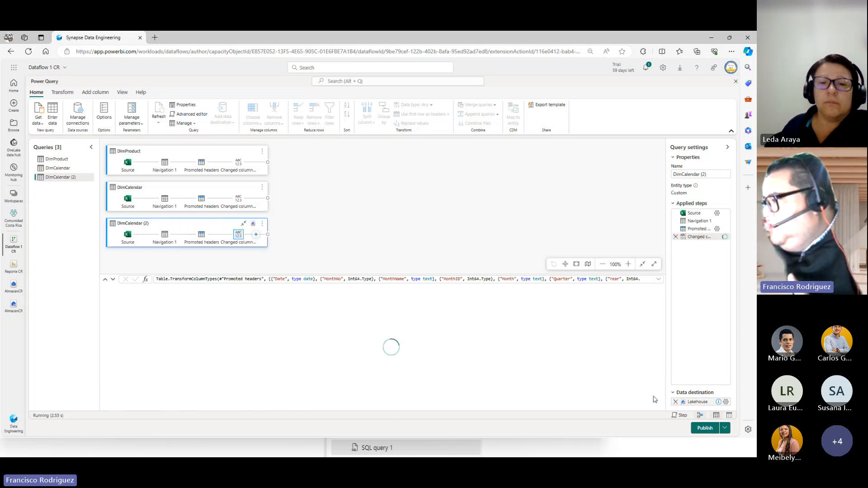
pyautogui.click(676, 402)
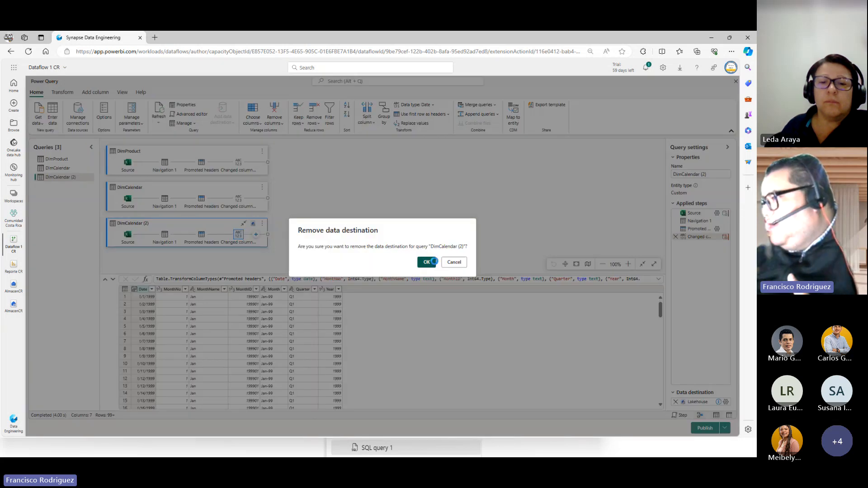
pyautogui.click(432, 263)
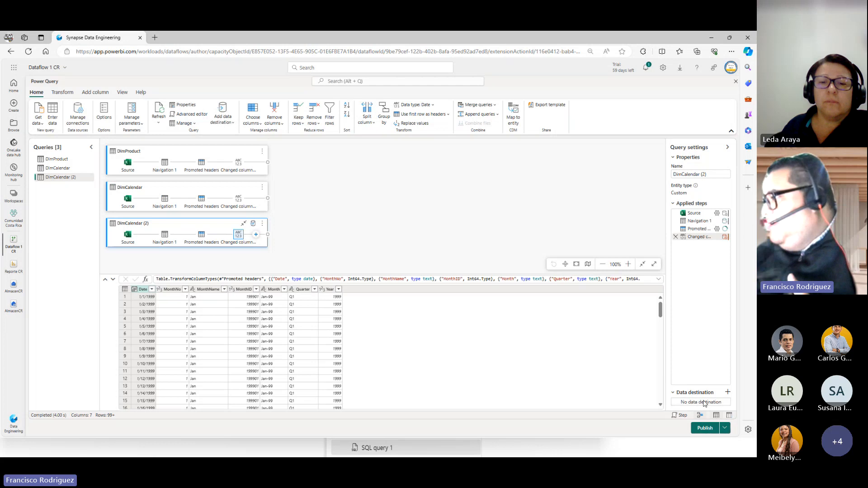
# Step: Delete the duplicate DimCalendar (2) query and publish the dataflow immediately
pyautogui.click(727, 393)
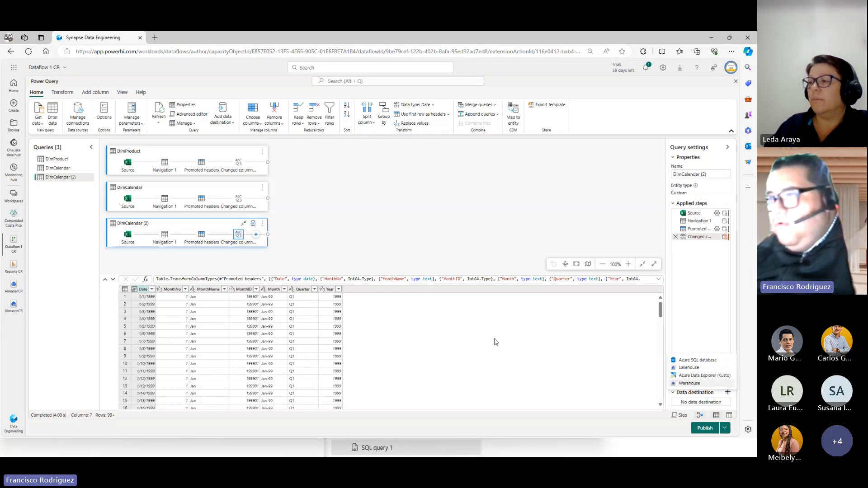
pyautogui.rightClick(88, 180)
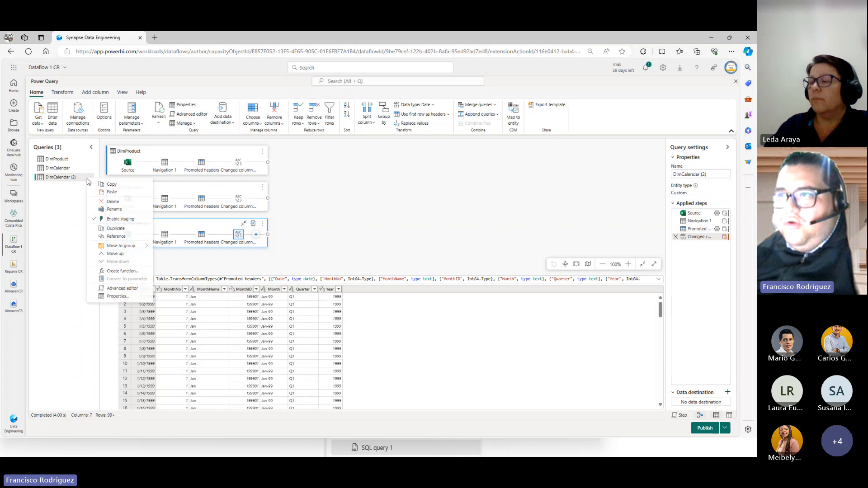
pyautogui.click(108, 202)
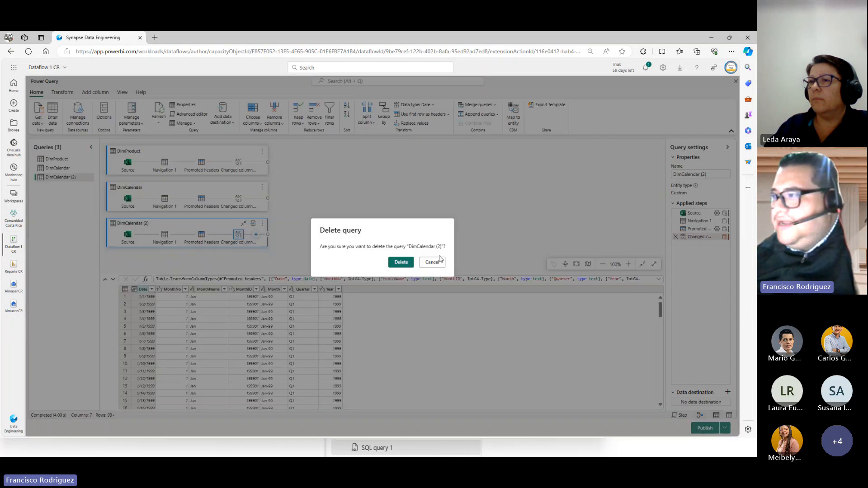
pyautogui.click(401, 263)
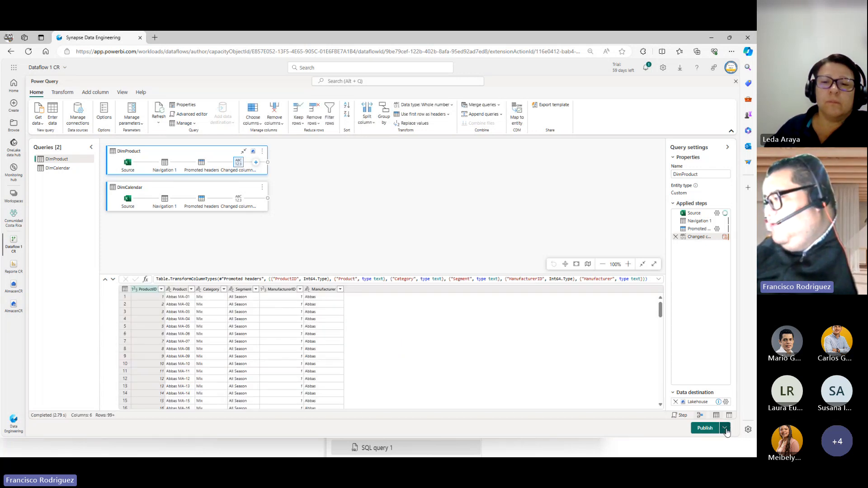
pyautogui.click(724, 429)
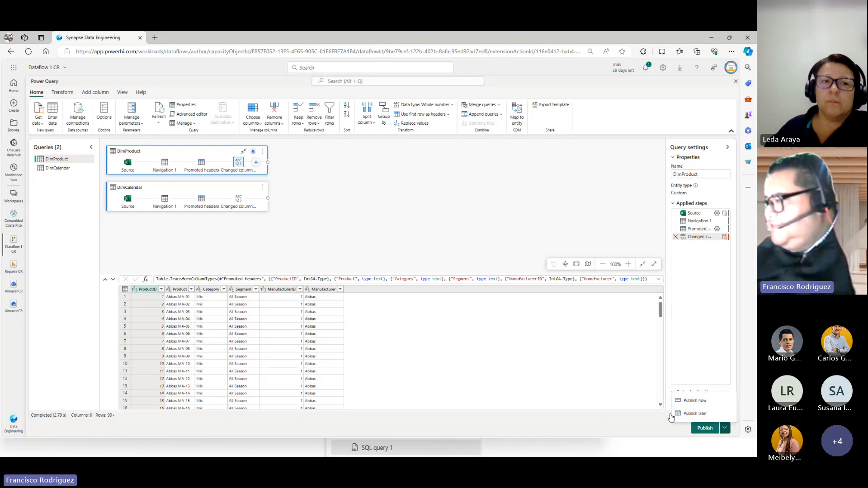
pyautogui.click(695, 401)
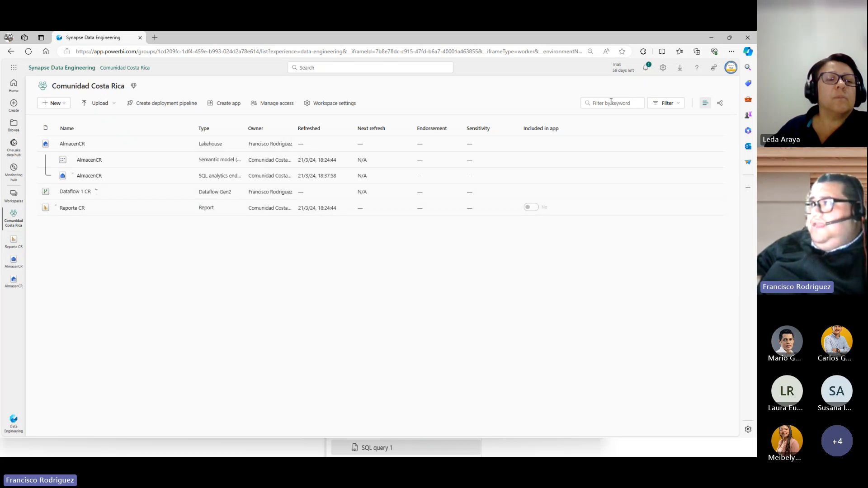
# Step: Clear all notifications and close the notification list
pyautogui.click(643, 70)
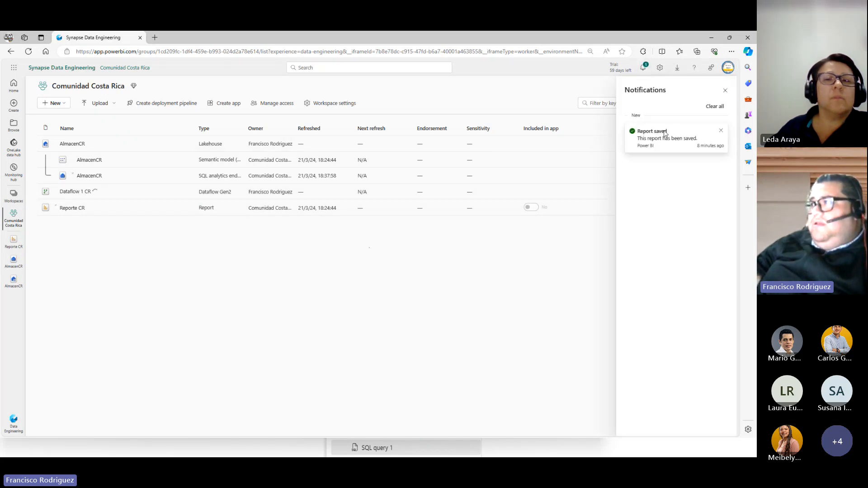
pyautogui.click(714, 107)
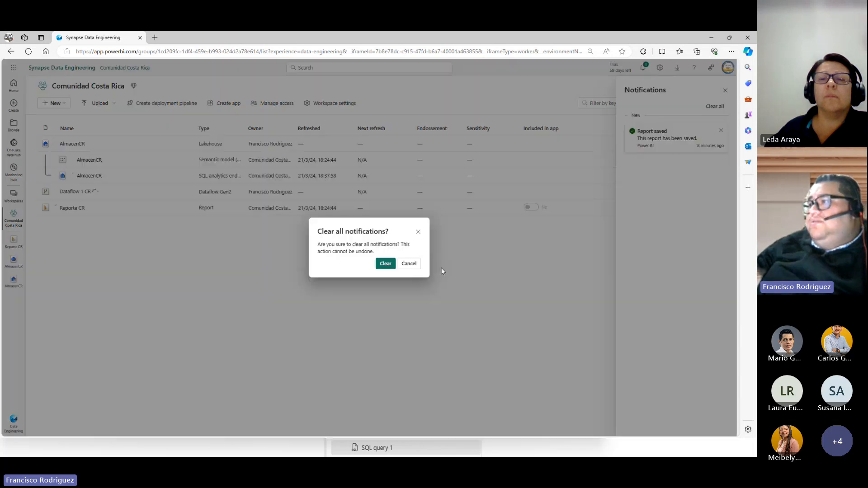
pyautogui.click(387, 263)
pyautogui.click(725, 91)
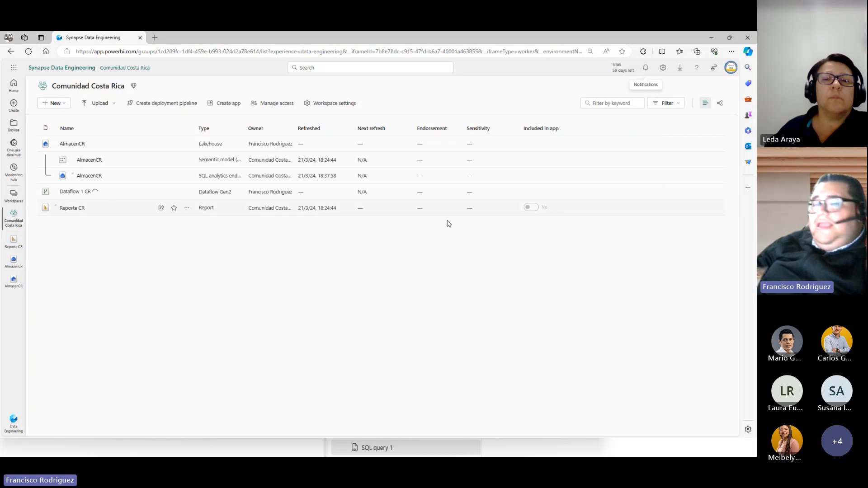
# Step: Examine the workspace's lineage view and the deployment pipeline form, cancel the form and return to the list view
pyautogui.click(721, 105)
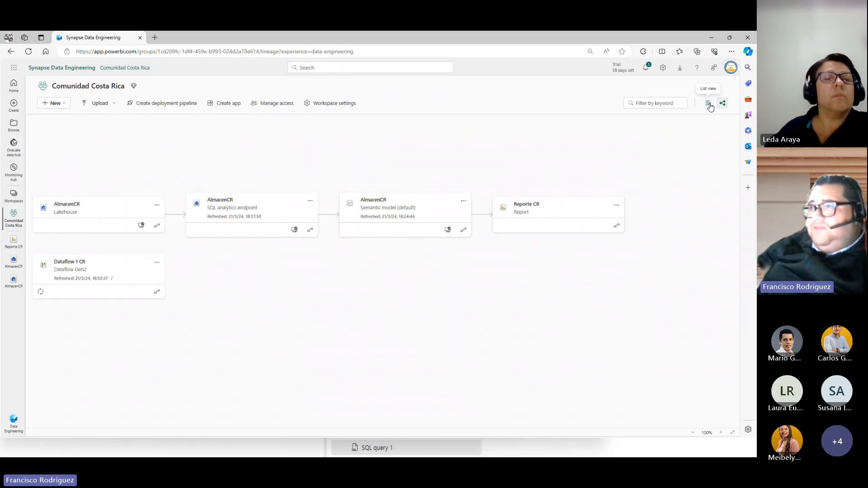
pyautogui.click(163, 108)
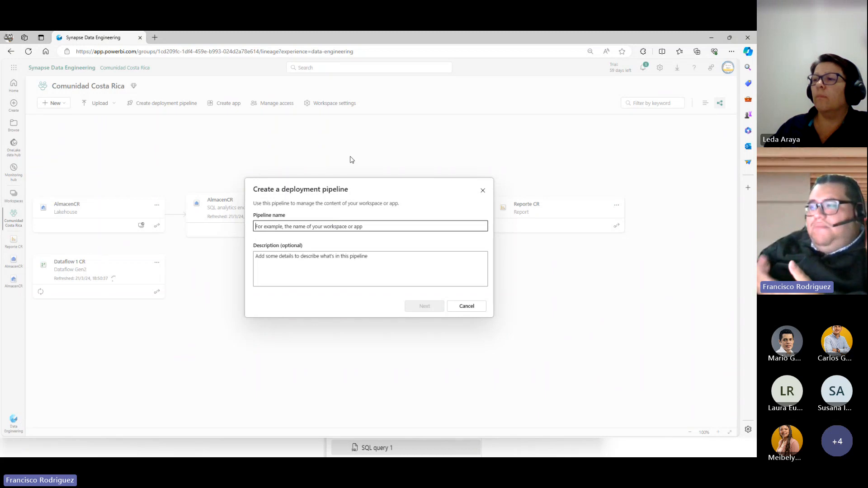
pyautogui.click(465, 306)
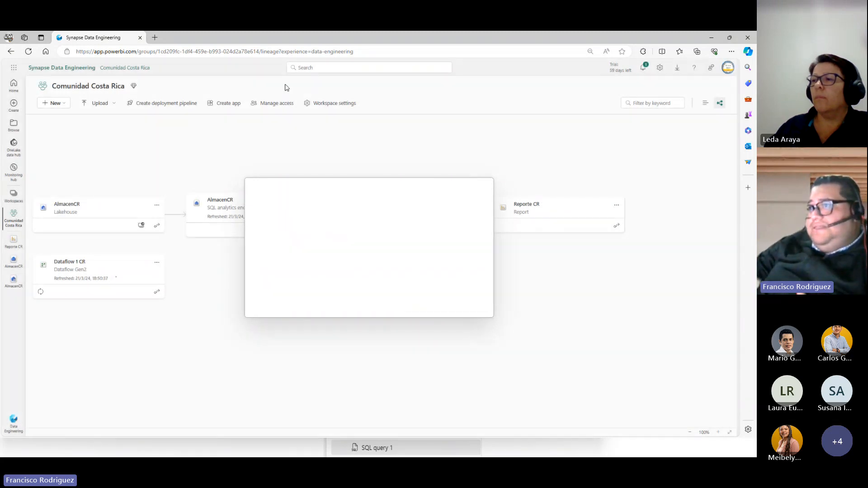
pyautogui.click(704, 103)
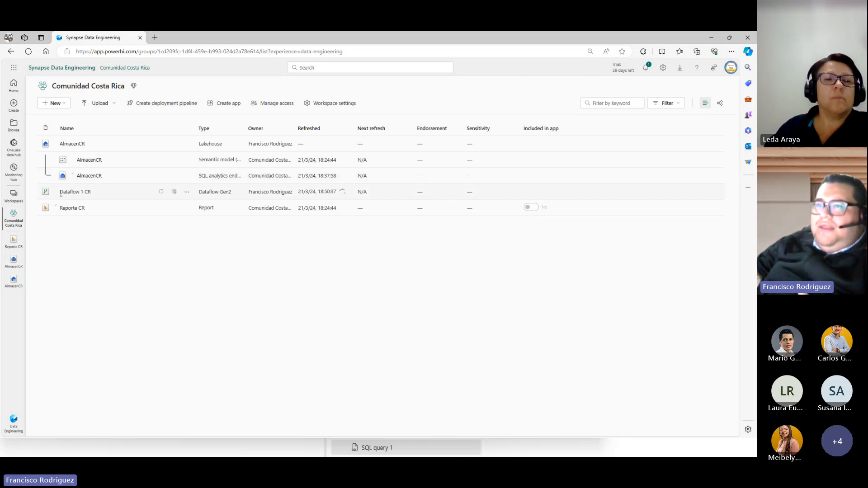
pyautogui.moveTo(61, 193); pyautogui.dragTo(97, 195)
pyautogui.click(120, 251)
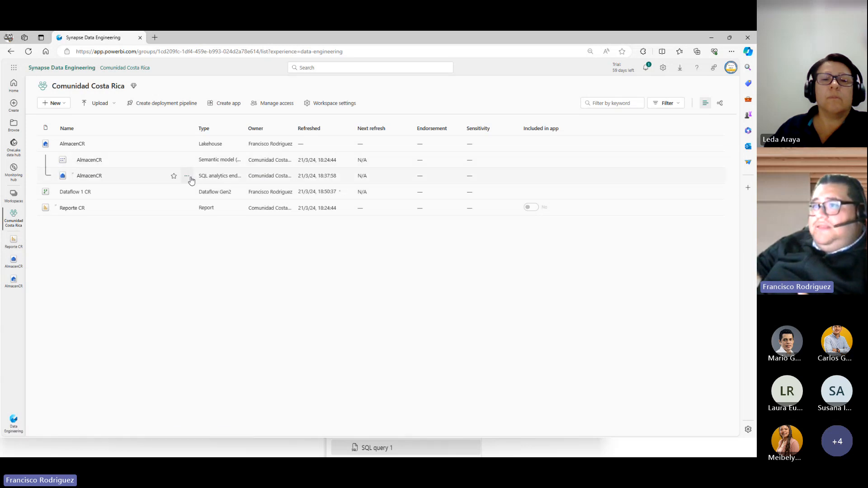
pyautogui.click(186, 179)
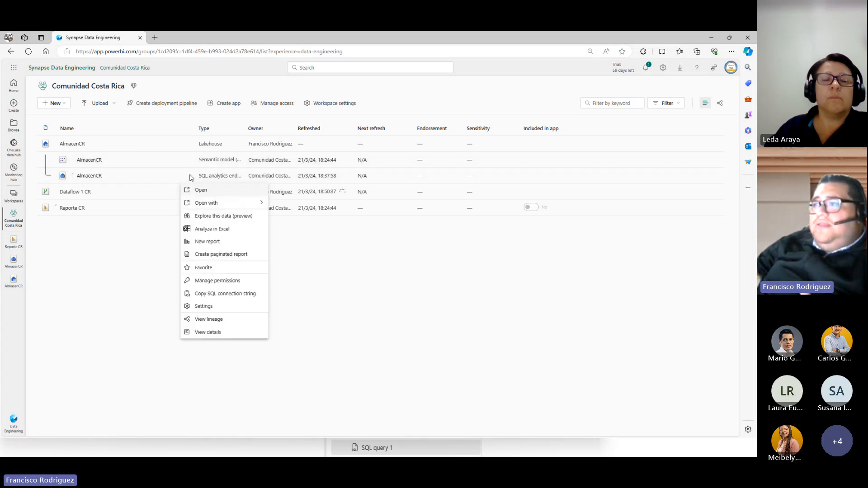
pyautogui.moveTo(248, 202)
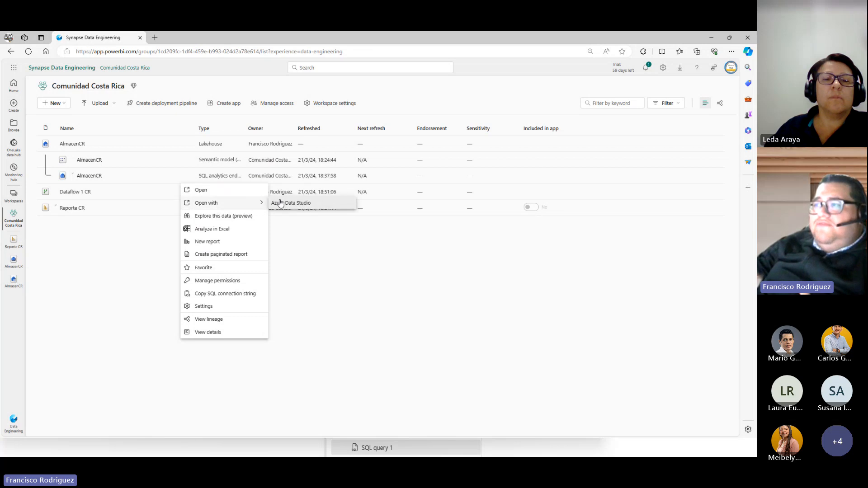
pyautogui.click(371, 223)
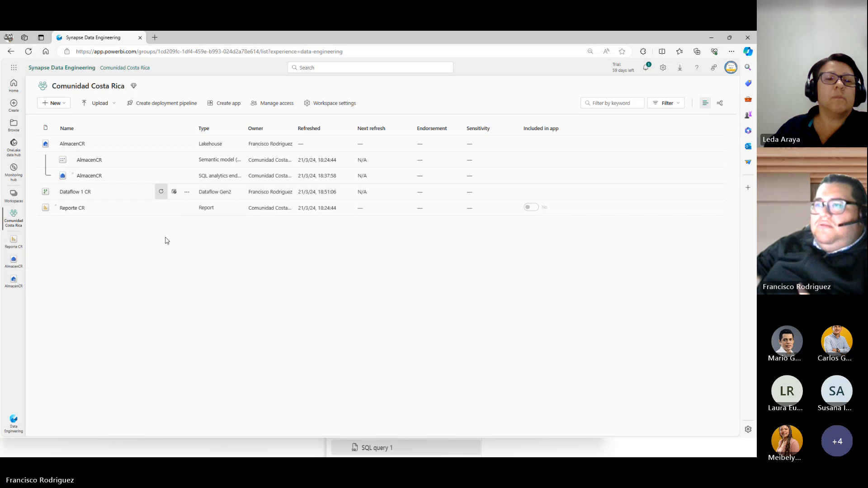
# Step: Check the refresh history of Dataflow 1 CR and close it
pyautogui.click(187, 192)
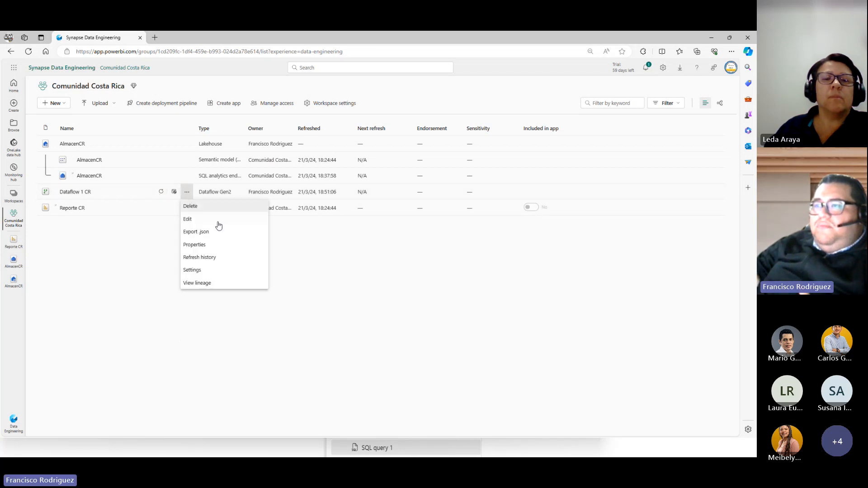
pyautogui.click(222, 257)
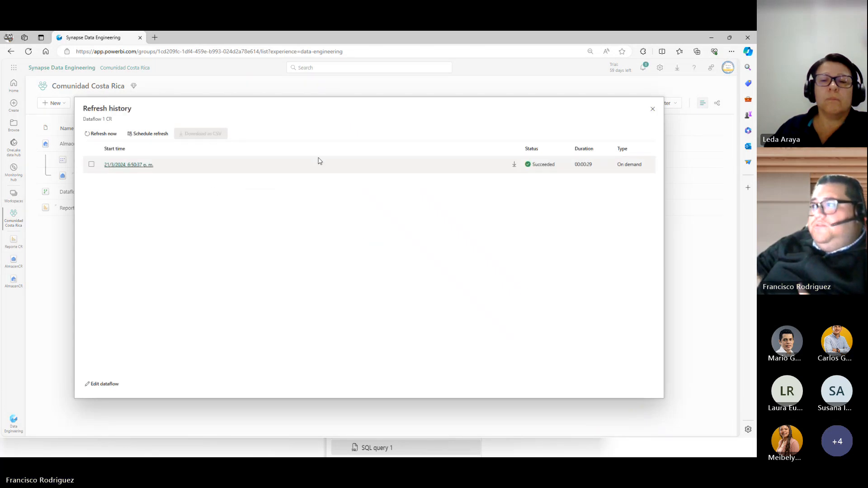
pyautogui.click(652, 108)
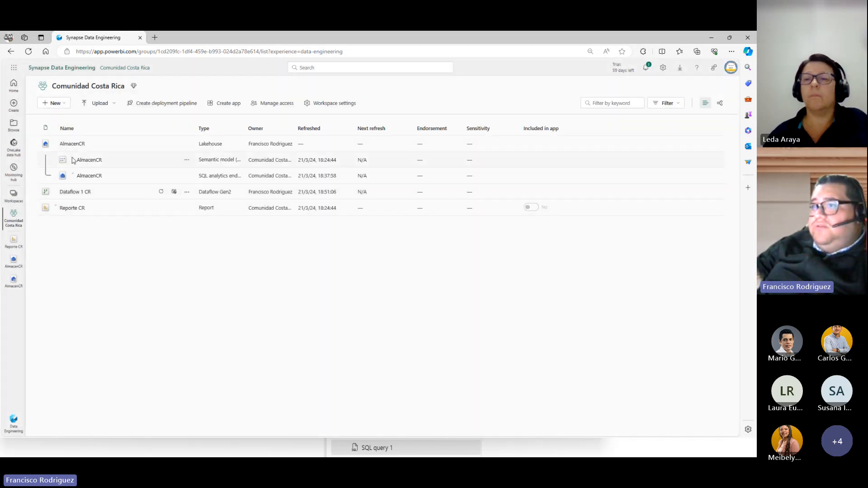
# Step: Open the AlmacenCR lakehouse and create a new data pipeline named pipeline1 from it
pyautogui.click(76, 144)
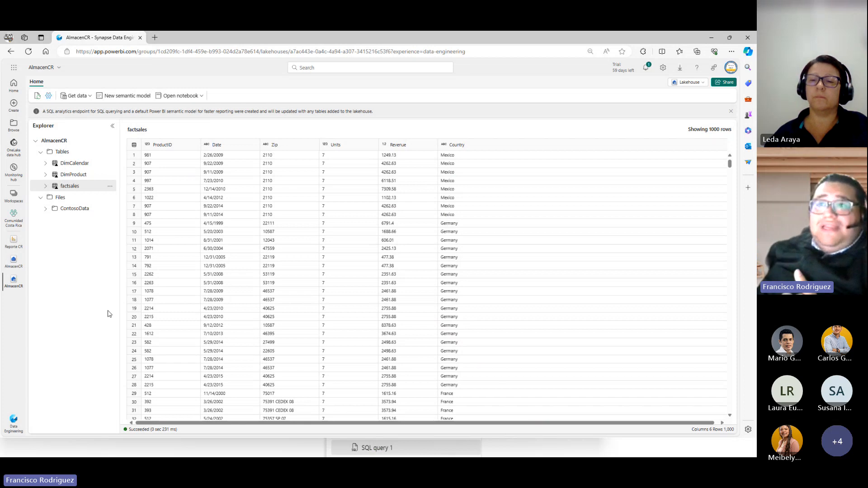
pyautogui.click(77, 95)
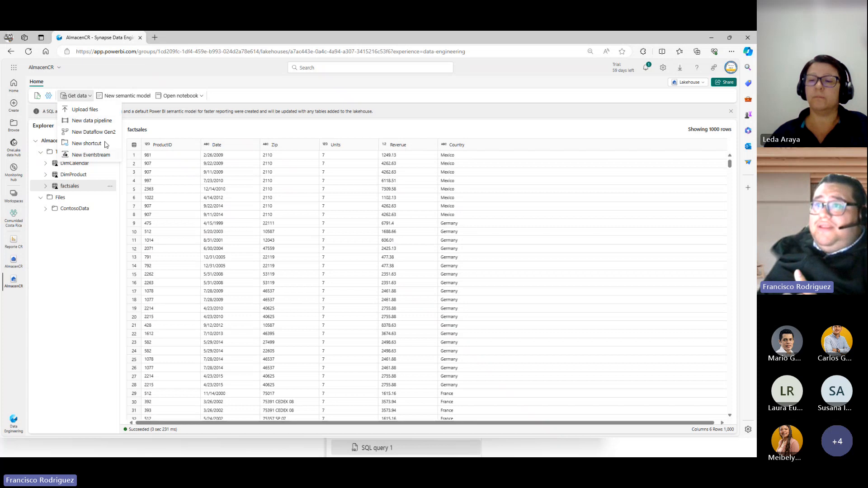
pyautogui.click(105, 122)
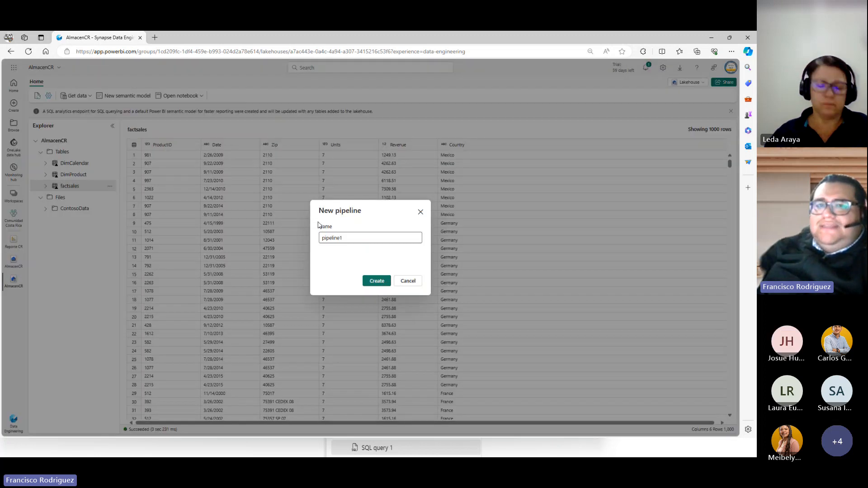
pyautogui.click(377, 281)
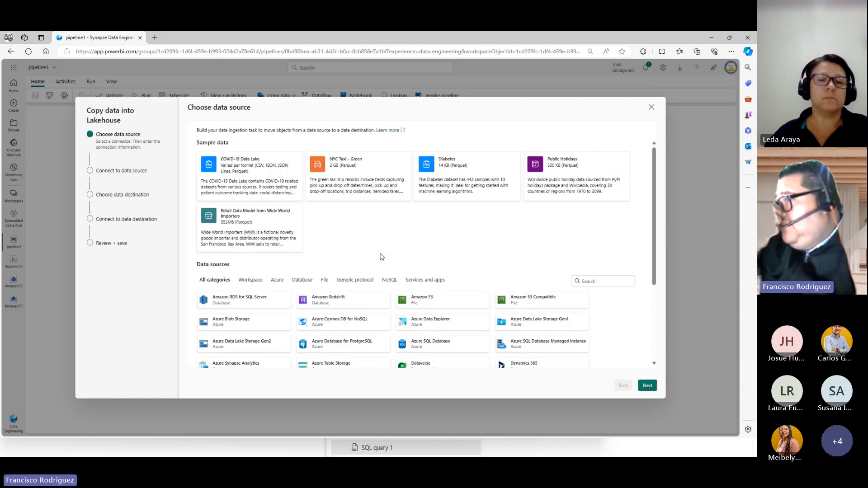
# Step: Look through the sample data and data sources offered for copying into the lakehouse, and cancel the data copy
pyautogui.scroll(-3, 391, 241)
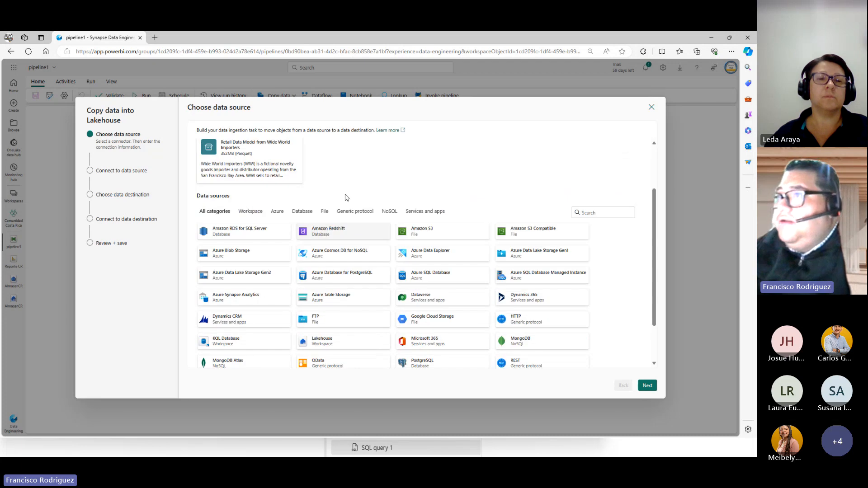
pyautogui.scroll(3, 318, 215)
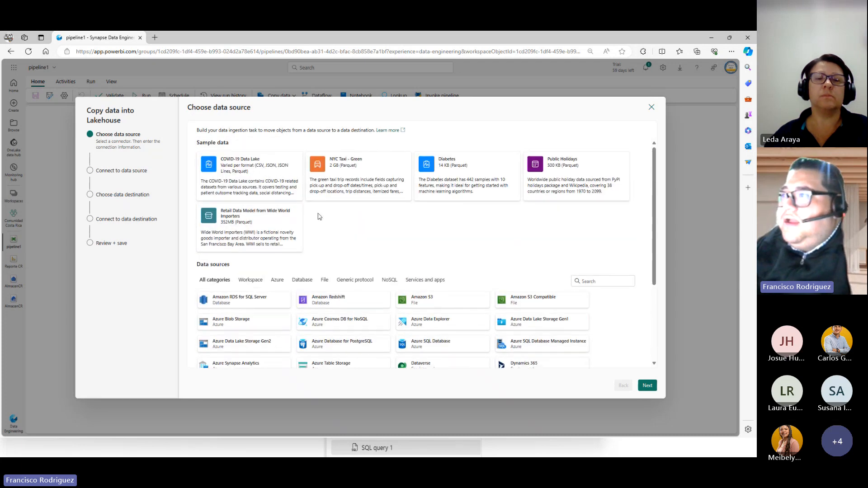
pyautogui.scroll(-2, 316, 209)
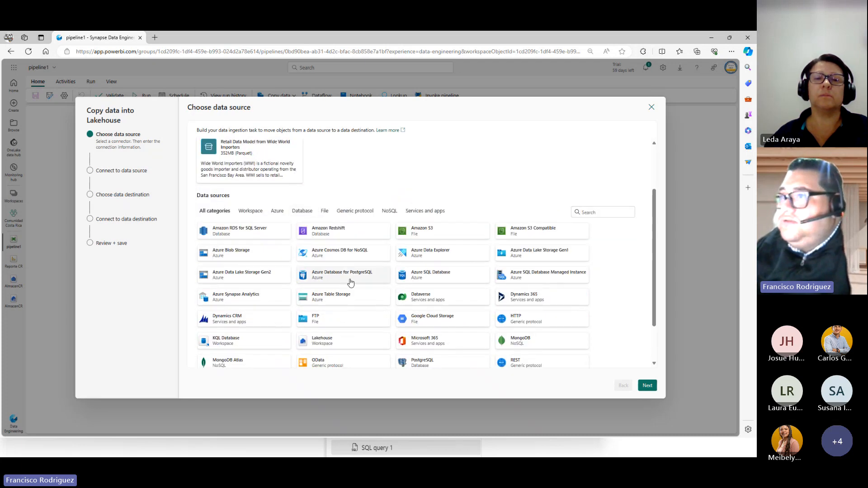
pyautogui.scroll(-1, 332, 282)
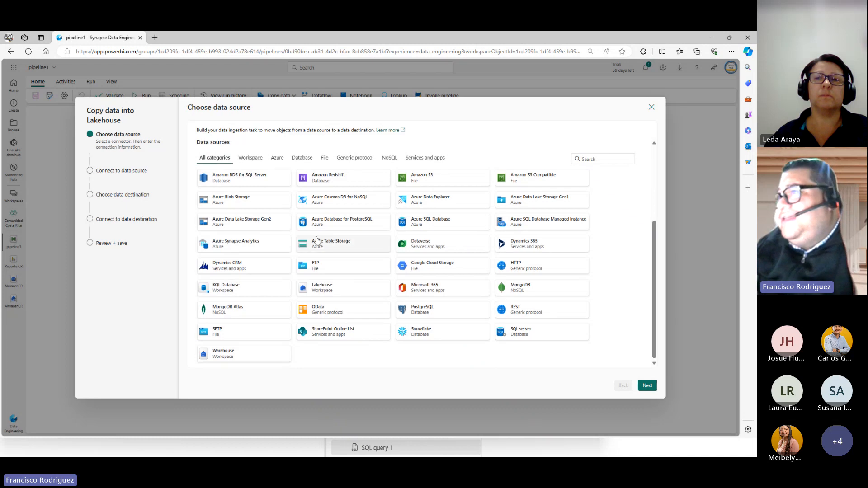
pyautogui.scroll(3, 317, 235)
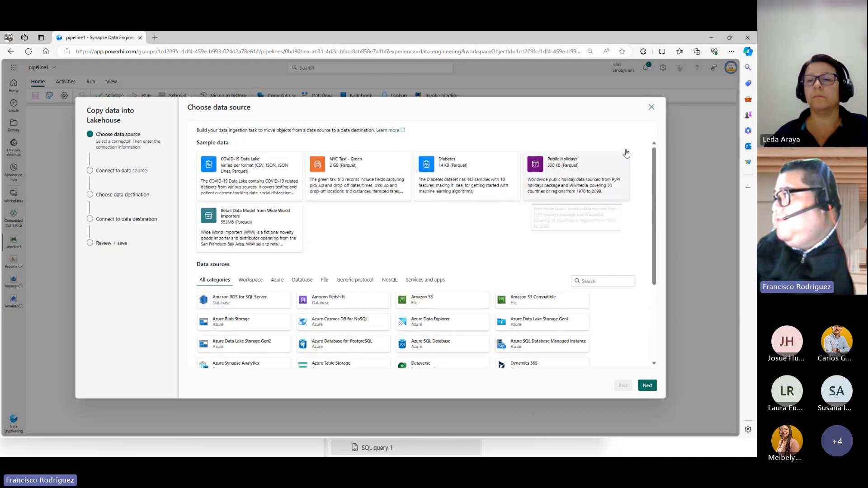
pyautogui.click(651, 108)
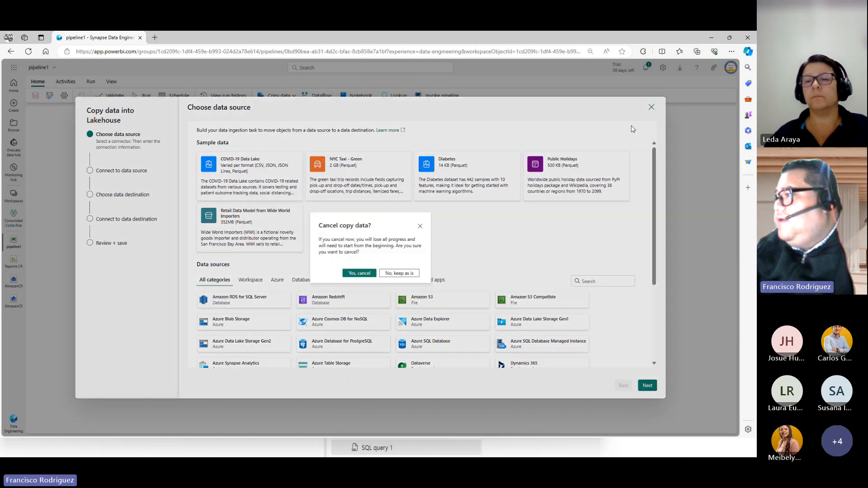
pyautogui.click(364, 274)
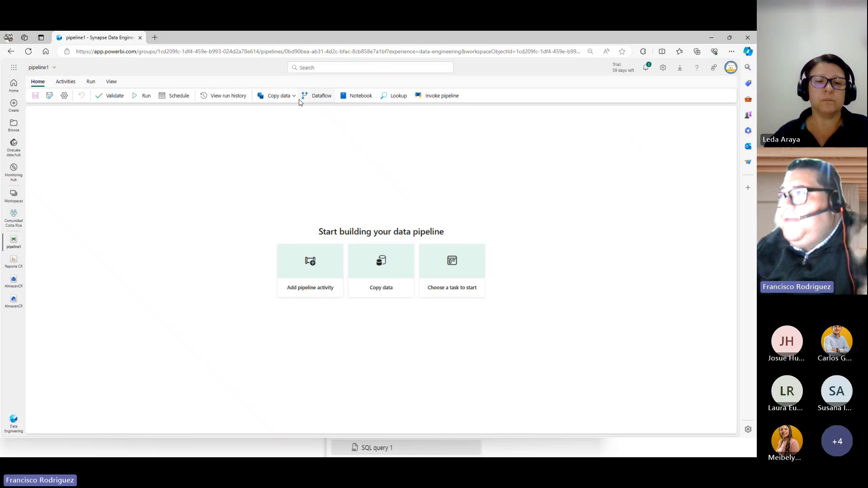
# Step: Add a Dataflow activity to the pipeline and reposition it near the upper middle of the canvas's first third
pyautogui.click(316, 96)
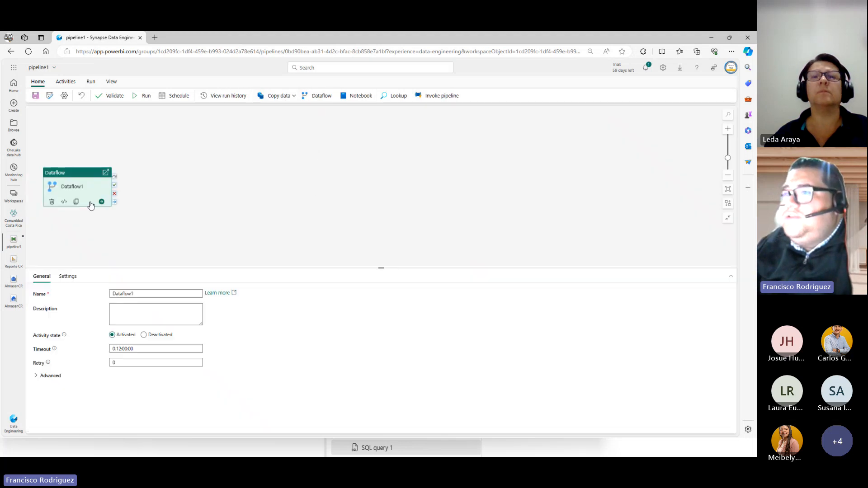
pyautogui.moveTo(79, 180); pyautogui.dragTo(127, 158)
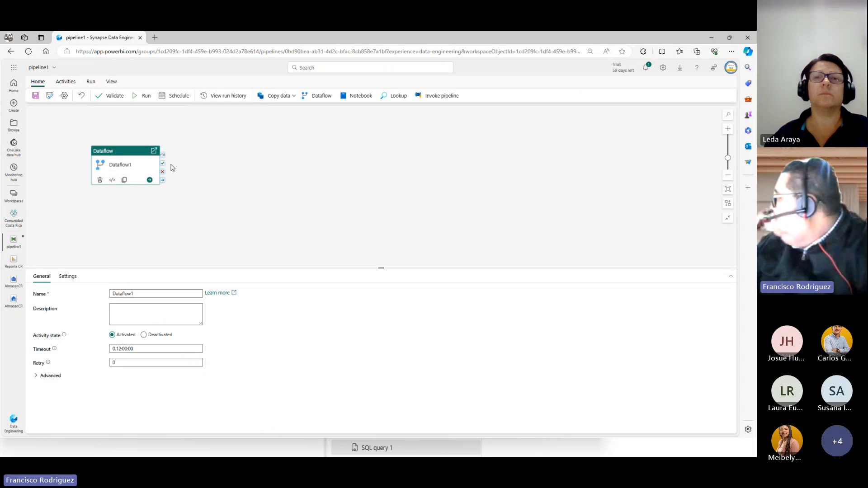
pyautogui.click(149, 180)
pyautogui.click(178, 170)
pyautogui.moveTo(162, 164); pyautogui.dragTo(309, 181)
pyautogui.moveTo(185, 175); pyautogui.dragTo(227, 193)
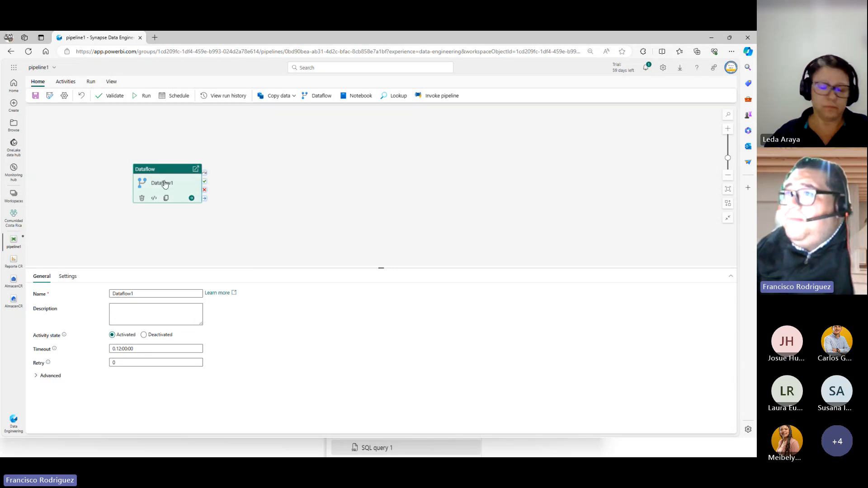
# Step: Add an Office 365 Outlook (Preview) activity that follows the Dataflow1 activity on success
pyautogui.click(191, 199)
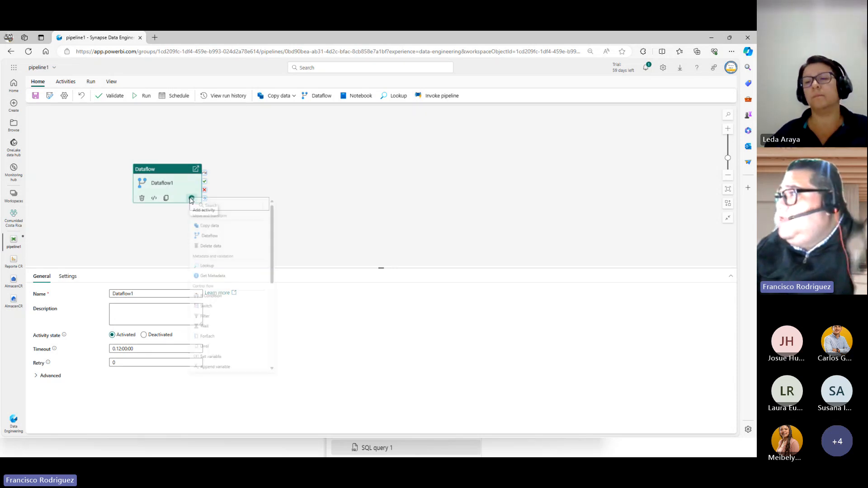
pyautogui.scroll(-2, 224, 286)
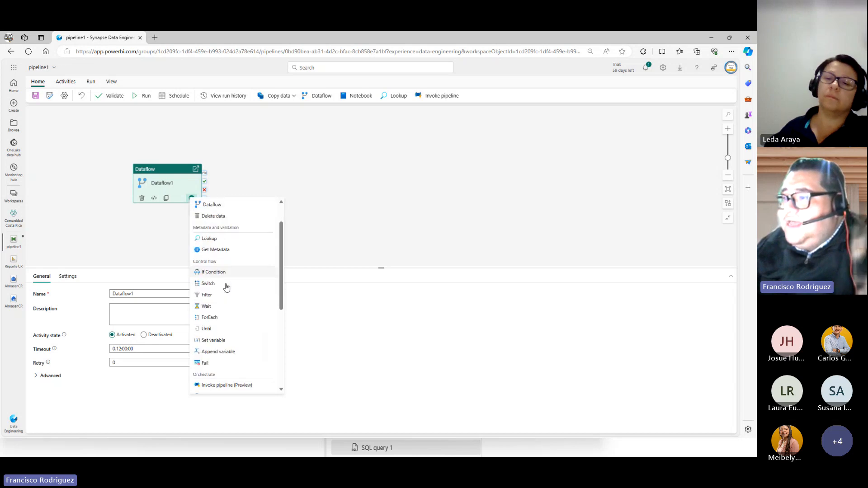
pyautogui.scroll(-2, 251, 325)
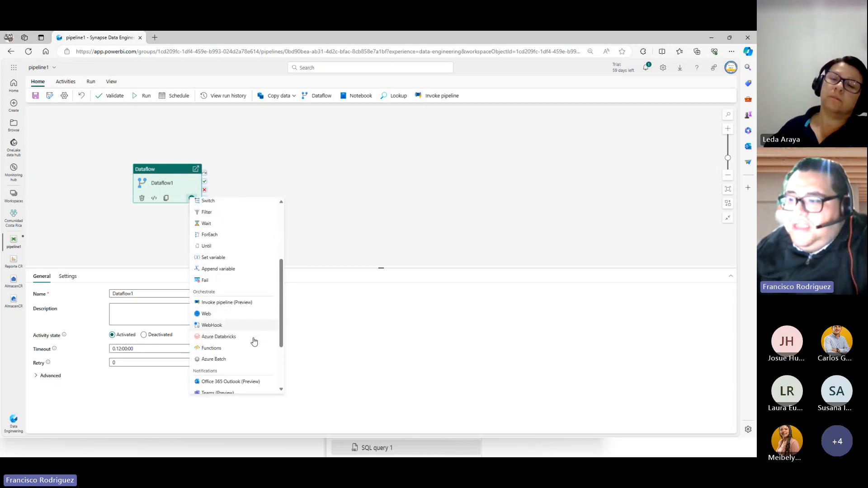
pyautogui.scroll(-2, 254, 342)
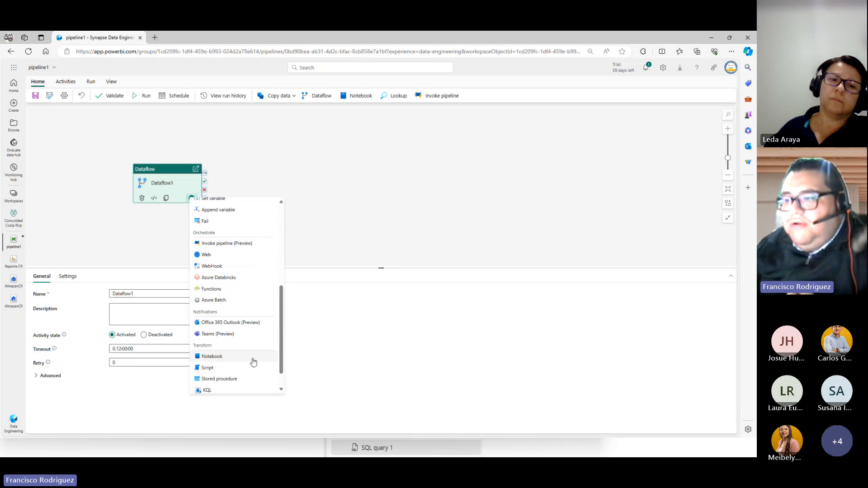
pyautogui.scroll(-1, 244, 367)
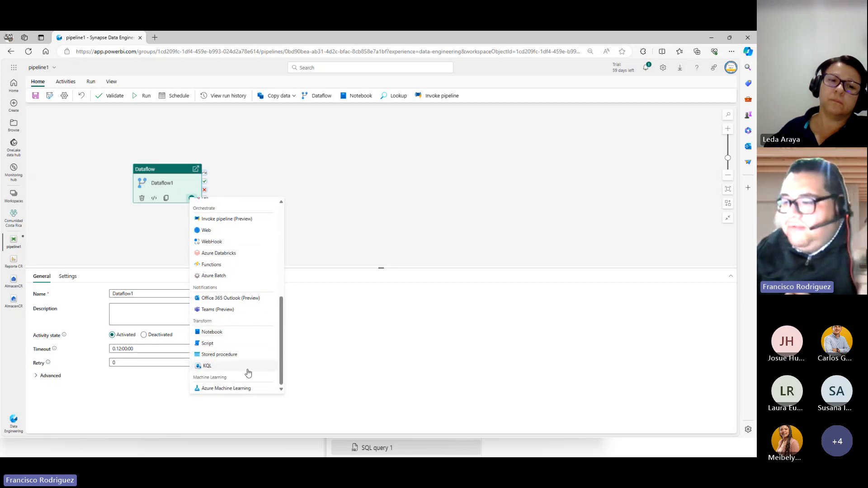
pyautogui.click(253, 299)
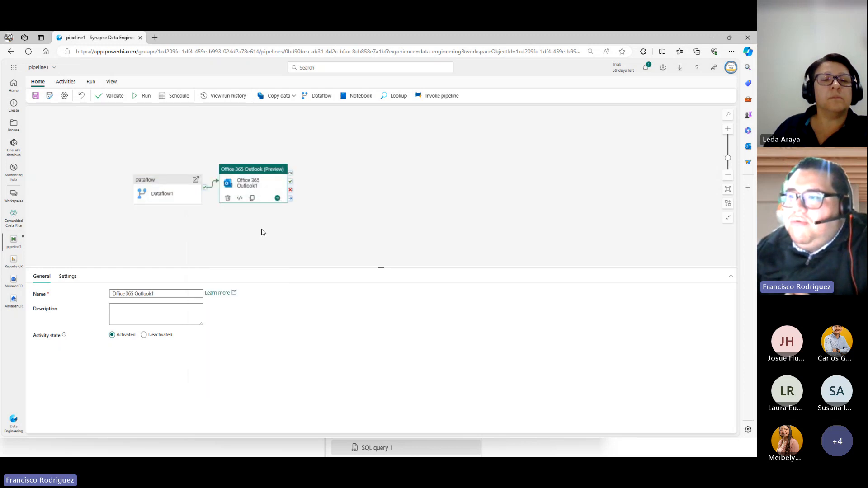
# Step: Sign in to the Office 365 Outlook activity with the already signed-in Microsoft account and allow the connection access
pyautogui.click(69, 277)
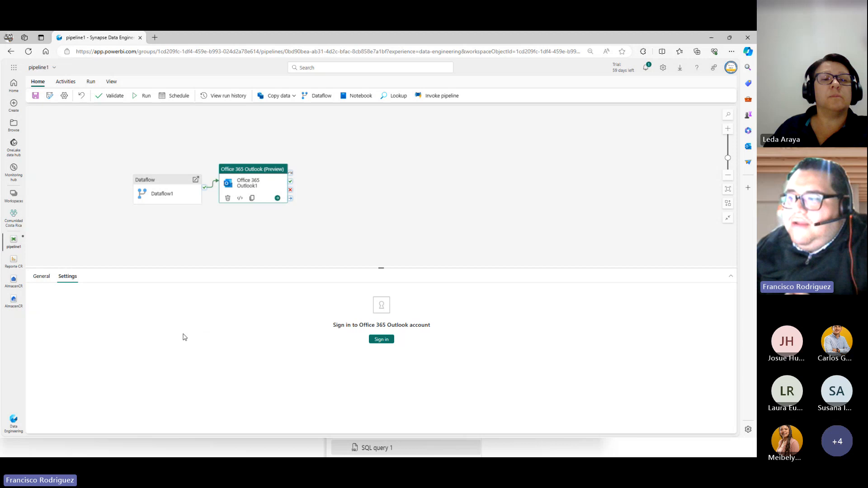
pyautogui.click(382, 340)
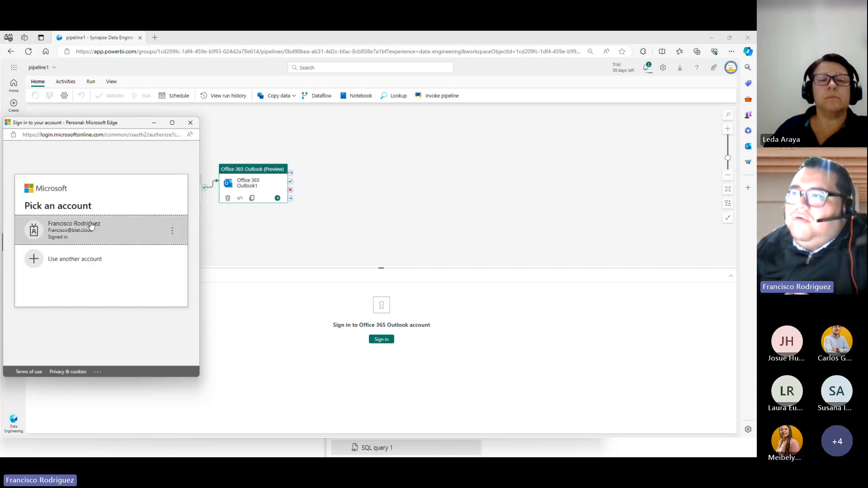
pyautogui.click(91, 226)
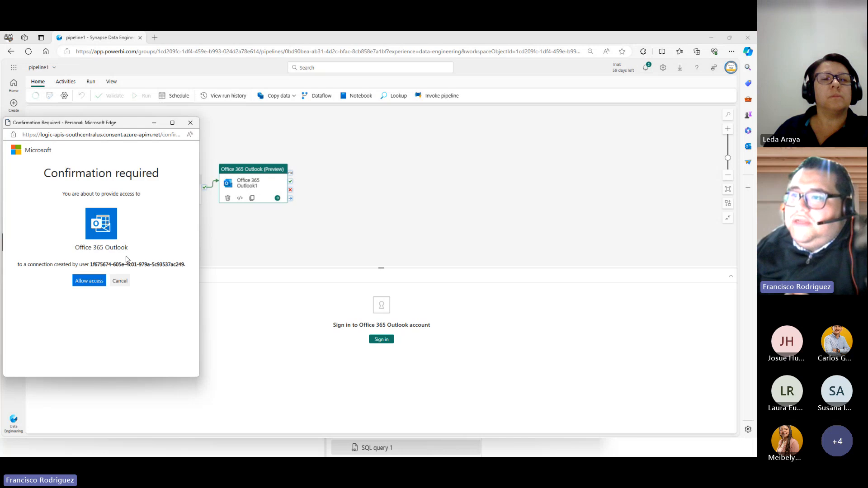
pyautogui.click(93, 282)
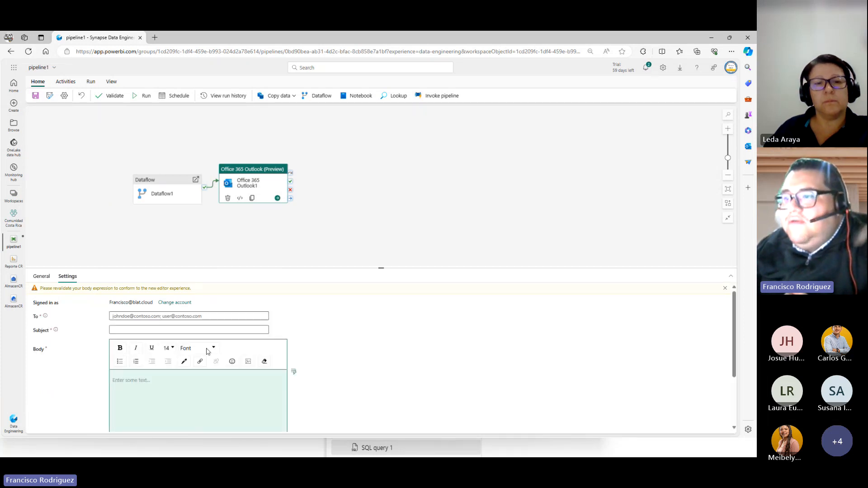
pyautogui.click(160, 317)
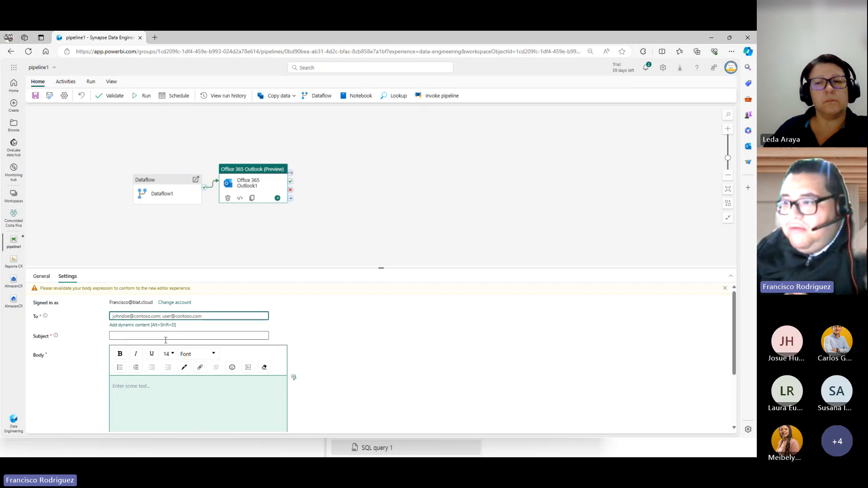
pyautogui.scroll(-2, 175, 357)
pyautogui.scroll(3, 175, 357)
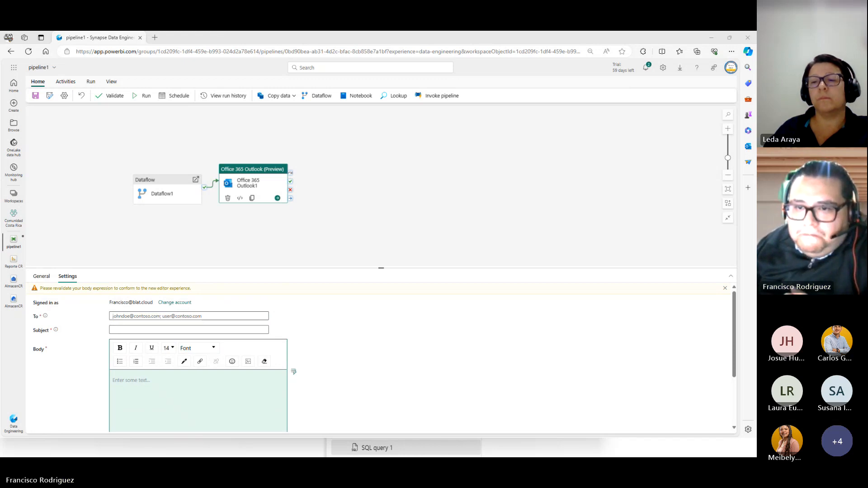
pyautogui.click(136, 316)
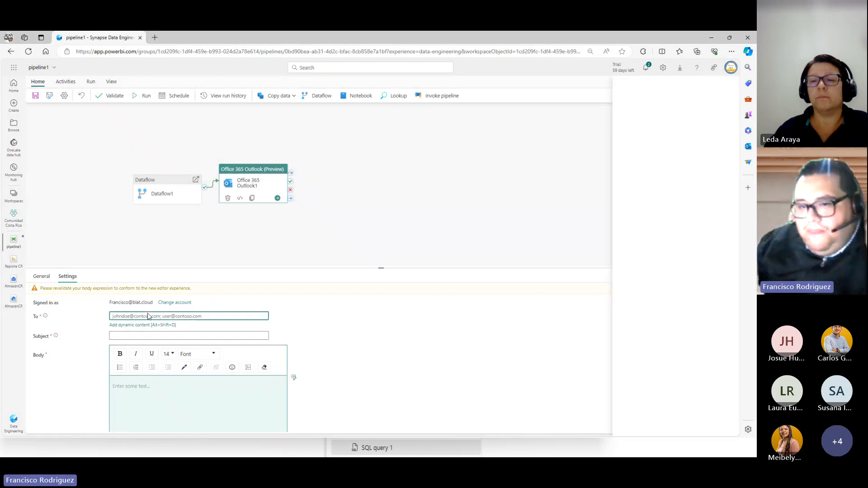
pyautogui.click(150, 324)
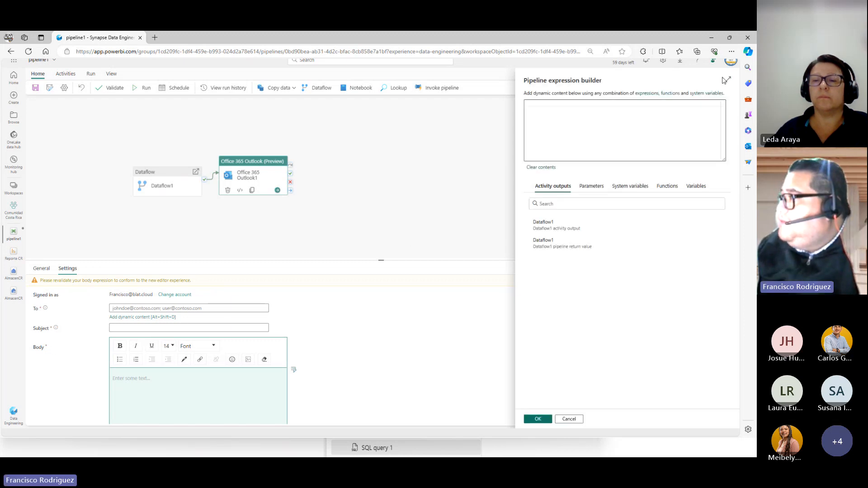
pyautogui.click(570, 418)
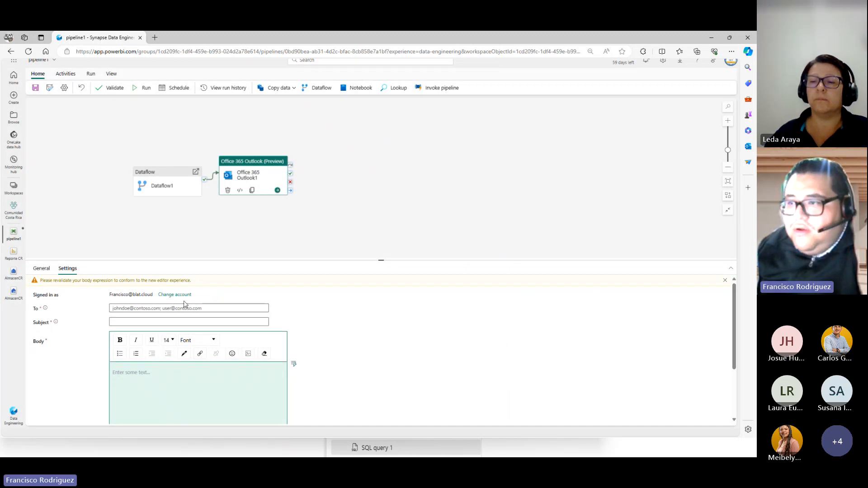
# Step: Insert the Dataflow1 activity output into the email body and set the subject to "refresh data pipeline"
pyautogui.click(142, 372)
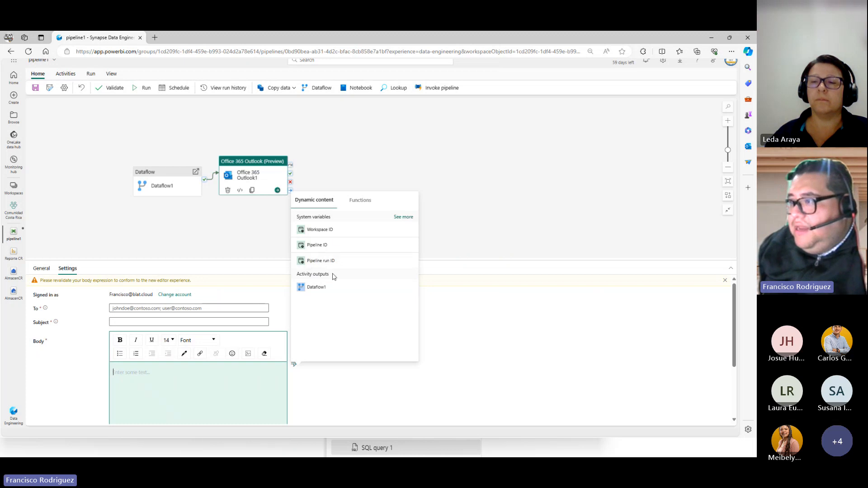
pyautogui.click(329, 289)
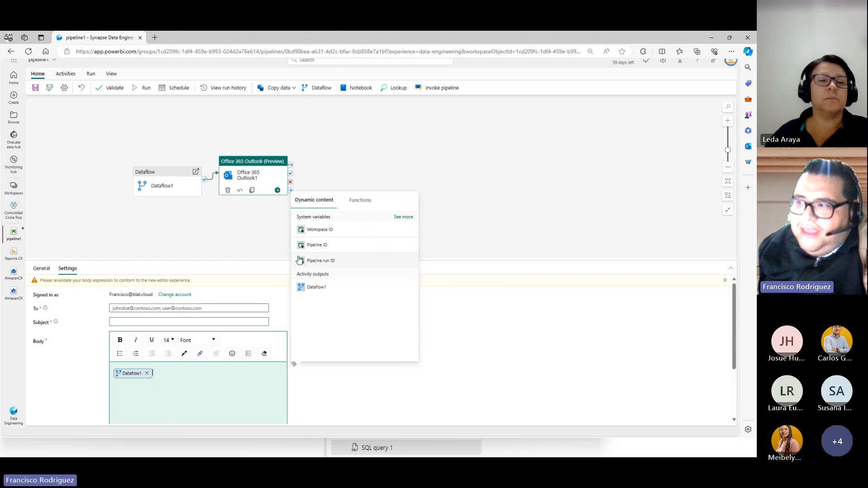
pyautogui.click(144, 323)
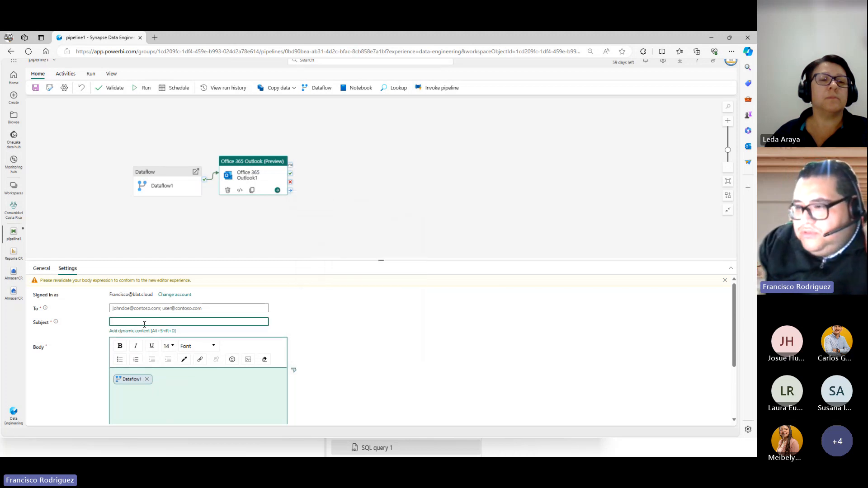
pyautogui.write('redr')
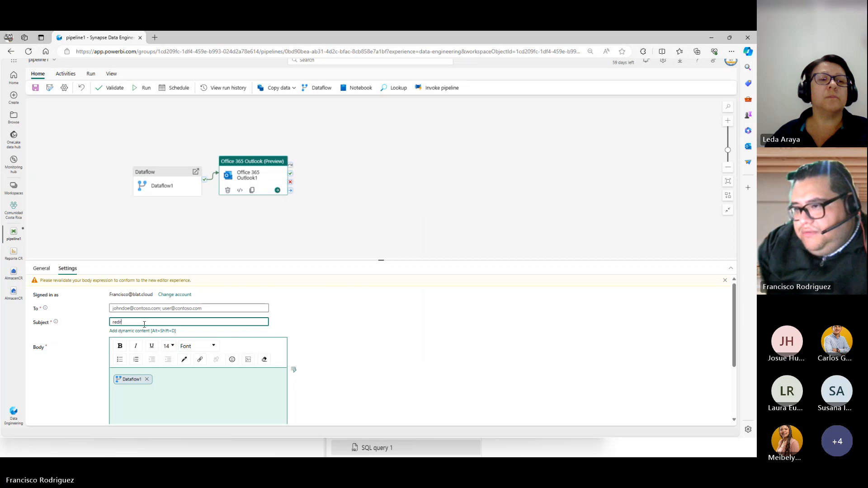
pyautogui.press('BackSpace')
pyautogui.write('fresh')
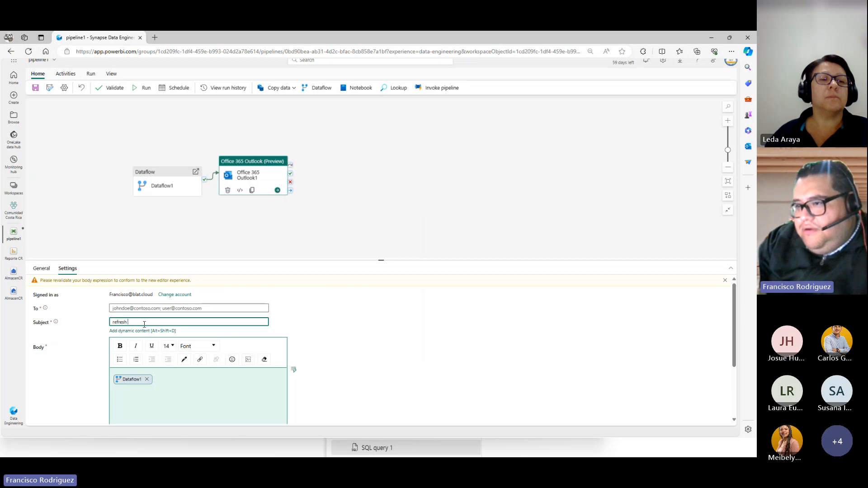
pyautogui.write(' data pipeline')
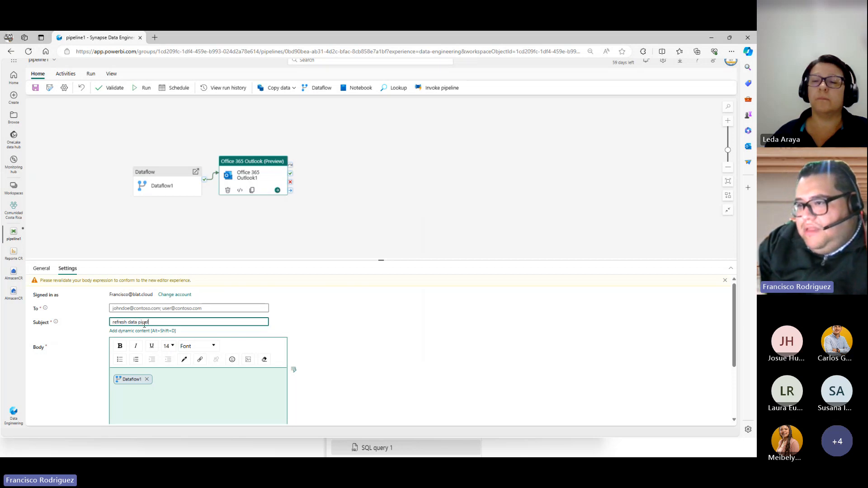
# Step: Paste the recipient's email address as the email's addressee and remove the extra text copied with it
pyautogui.click(162, 307)
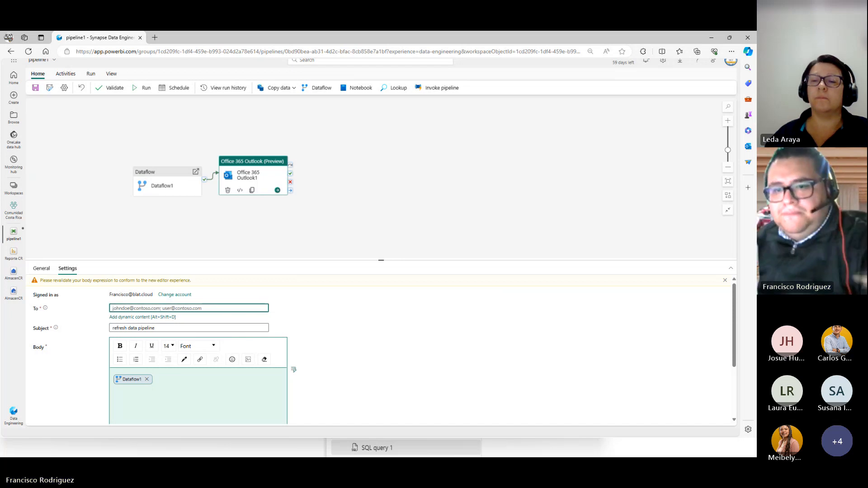
pyautogui.hotkey('alt', 'Tab')
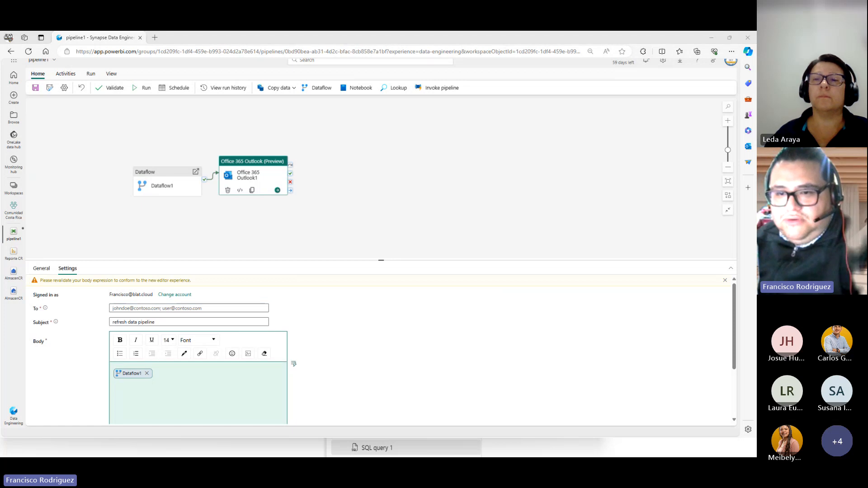
pyautogui.click(150, 308)
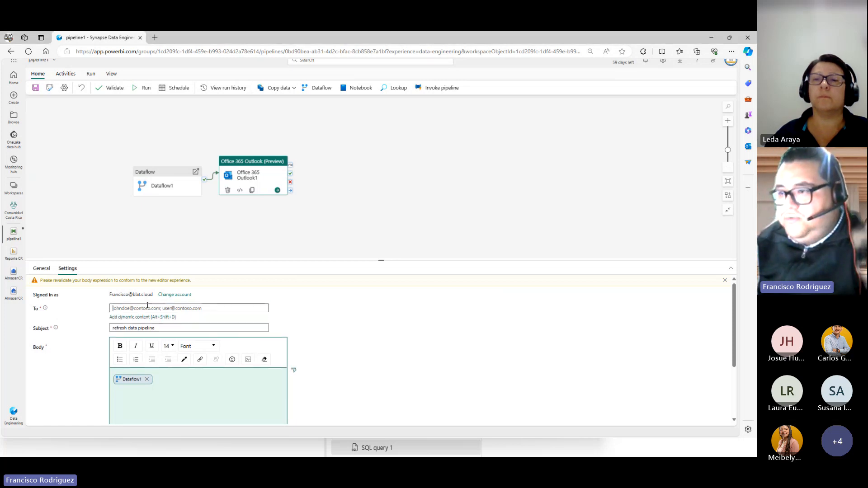
pyautogui.hotkey('ctrl', 'v')
pyautogui.moveTo(159, 310); pyautogui.dragTo(111, 309)
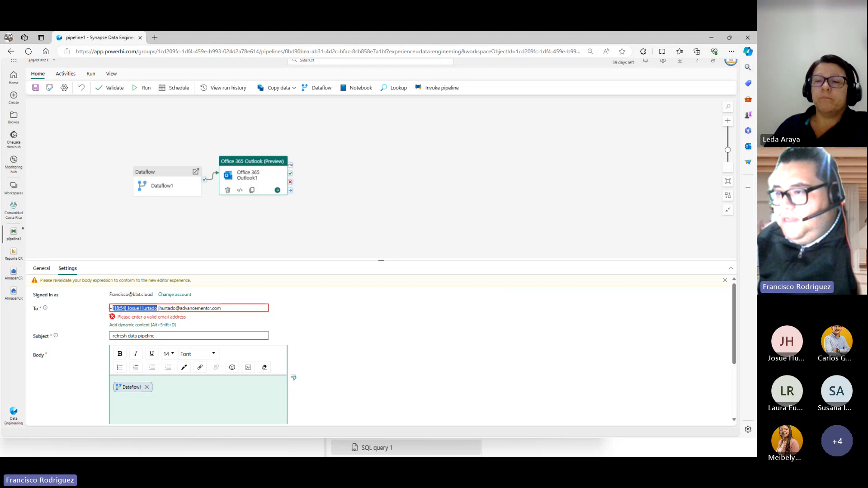
pyautogui.press('BackSpace')
pyautogui.press('Delete')
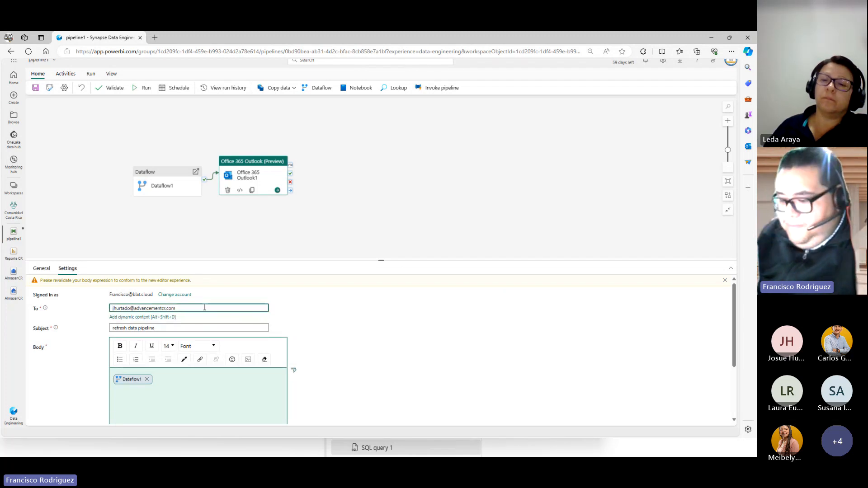
pyautogui.write(';')
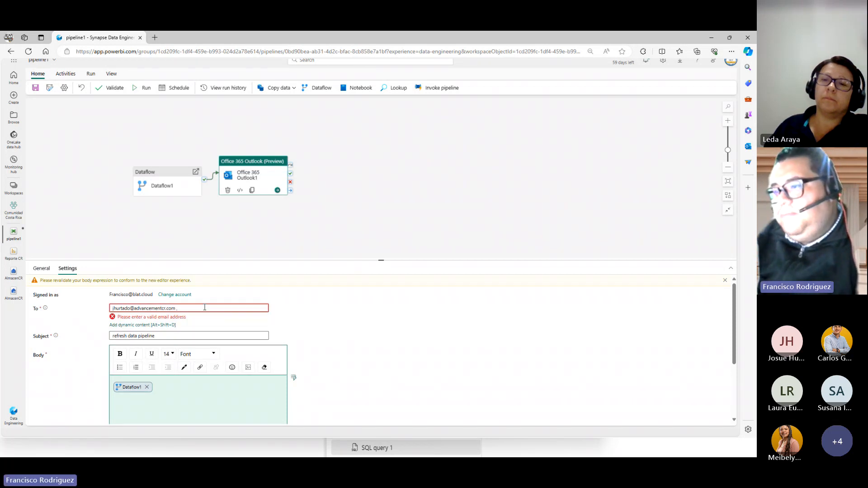
pyautogui.press('BackSpace')
pyautogui.press('BackSpace')
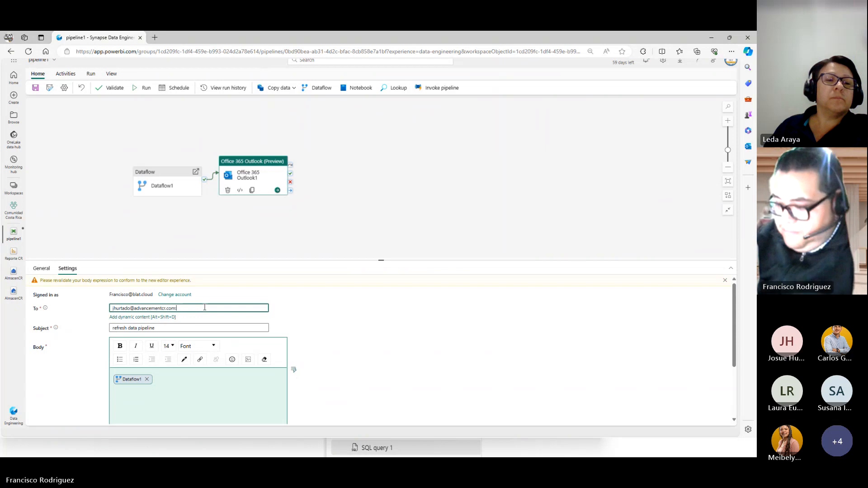
# Step: Validate the pipeline and select Dataflow 1 CR as the dataflow for the Dataflow1 activity
pyautogui.scroll(-3, 204, 395)
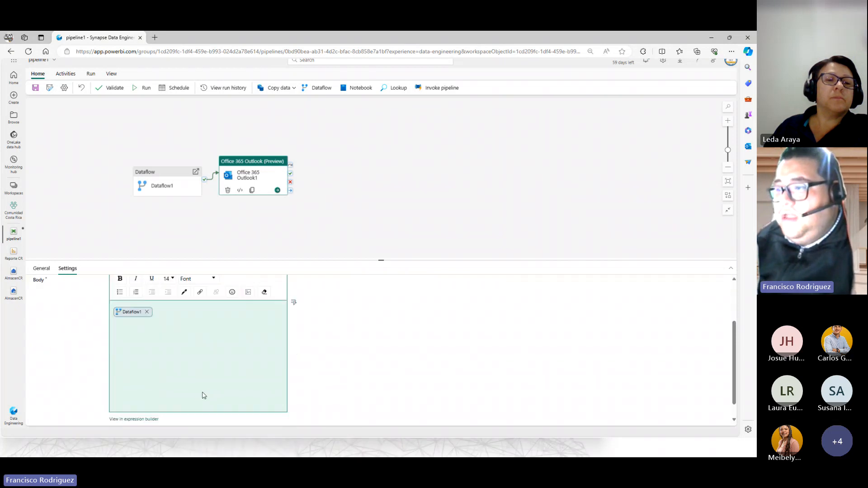
pyautogui.scroll(3, 203, 393)
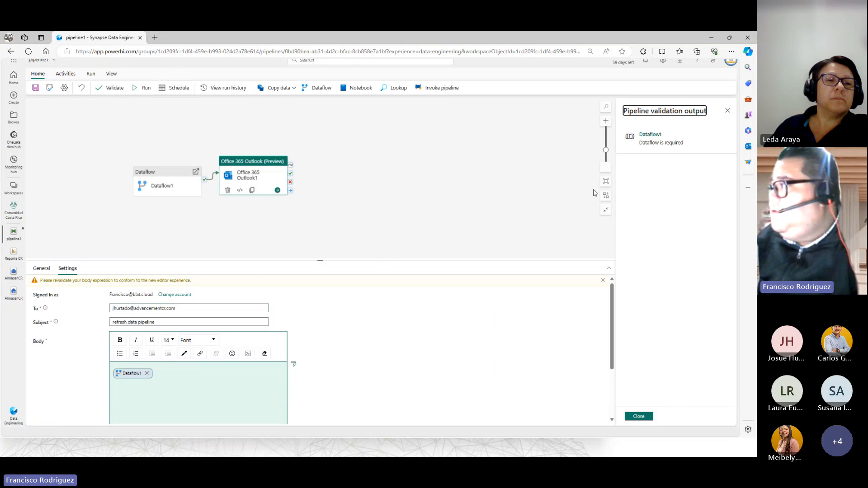
pyautogui.click(656, 144)
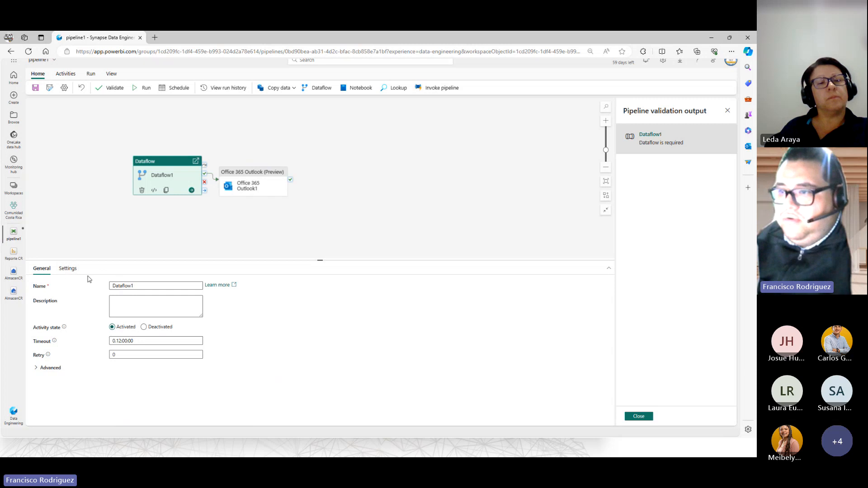
pyautogui.click(72, 270)
pyautogui.click(175, 300)
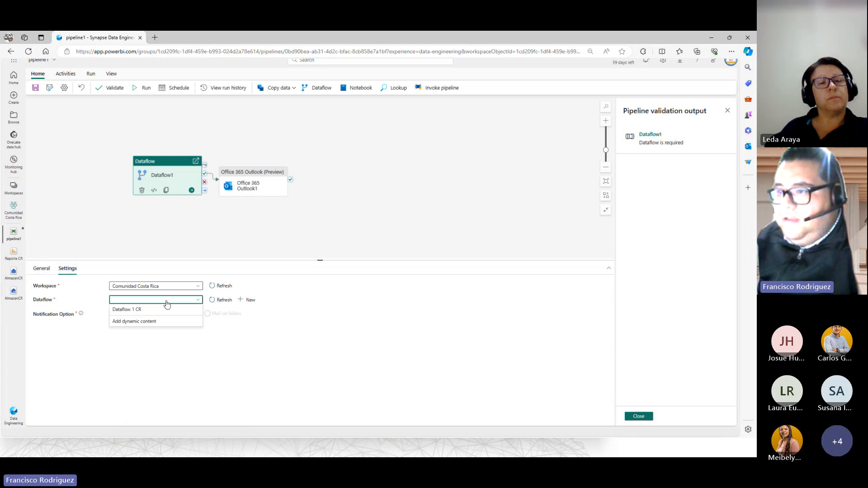
pyautogui.click(157, 310)
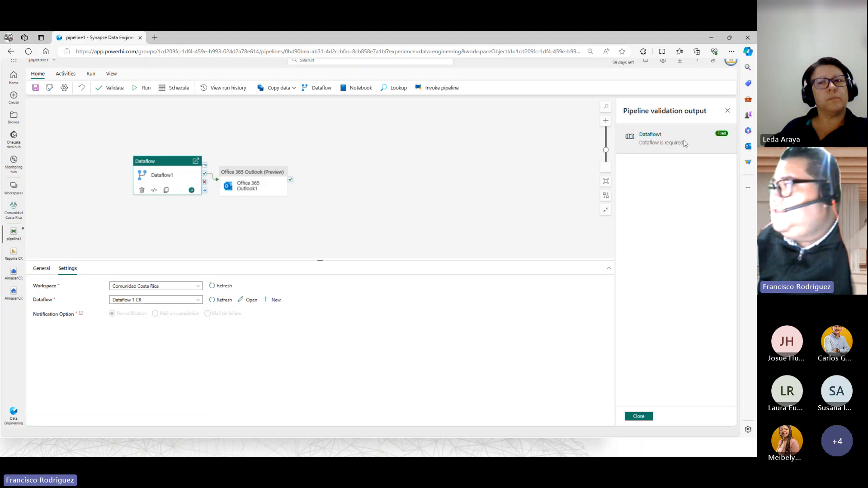
# Step: Revalidate the pipeline and run it, saving the pending changes
pyautogui.click(114, 89)
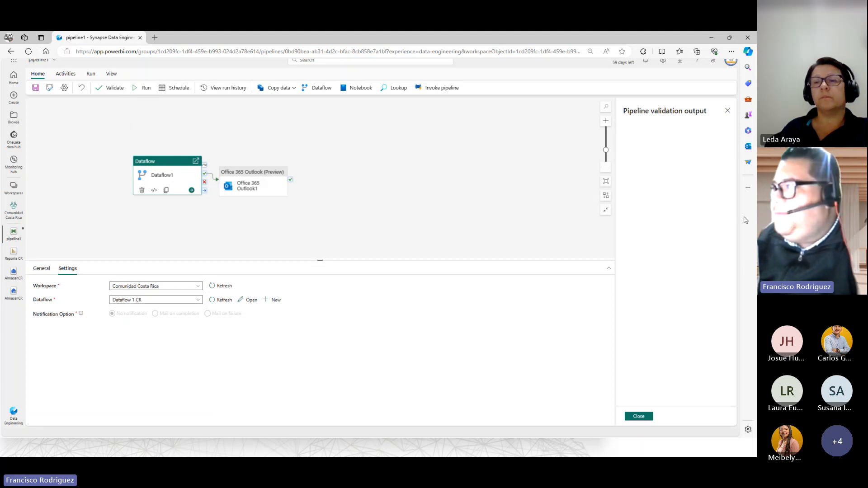
pyautogui.click(143, 88)
pyautogui.click(370, 272)
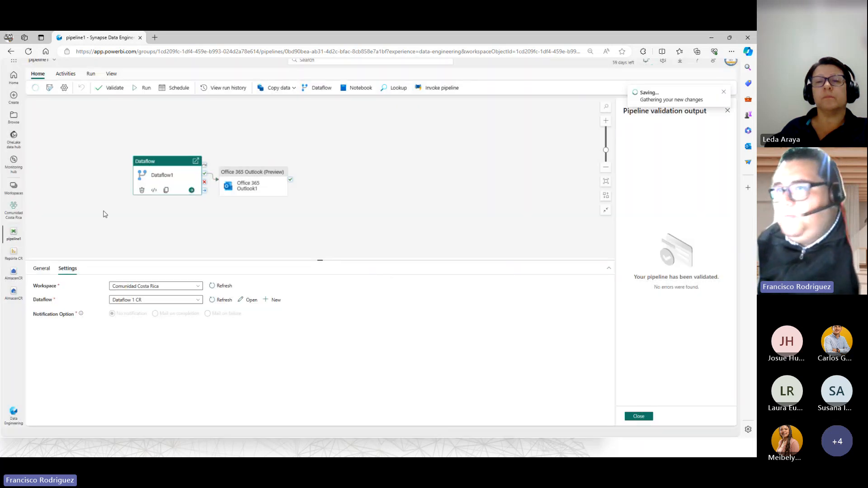
pyautogui.hotkey('ctrl', '2')
pyautogui.moveTo(2, 149)
pyautogui.mouseDown()
pyautogui.moveTo(43, 184)
pyautogui.moveTo(152, 148)
pyautogui.mouseUp()
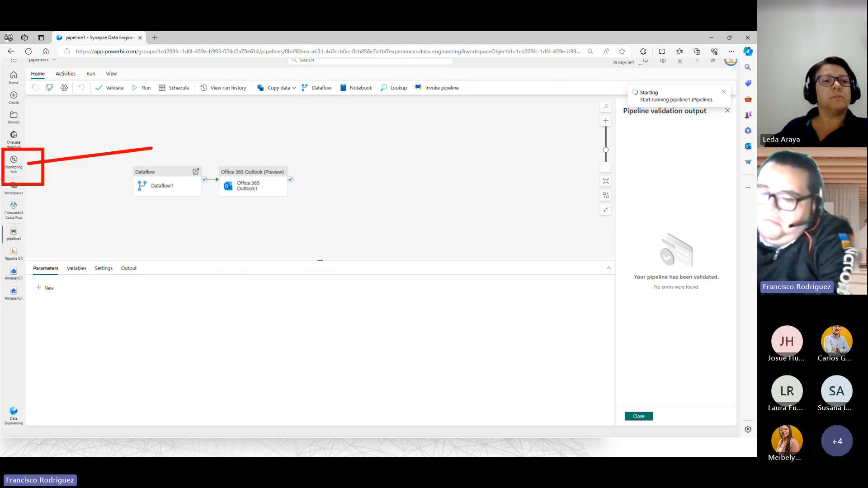
pyautogui.press('Escape')
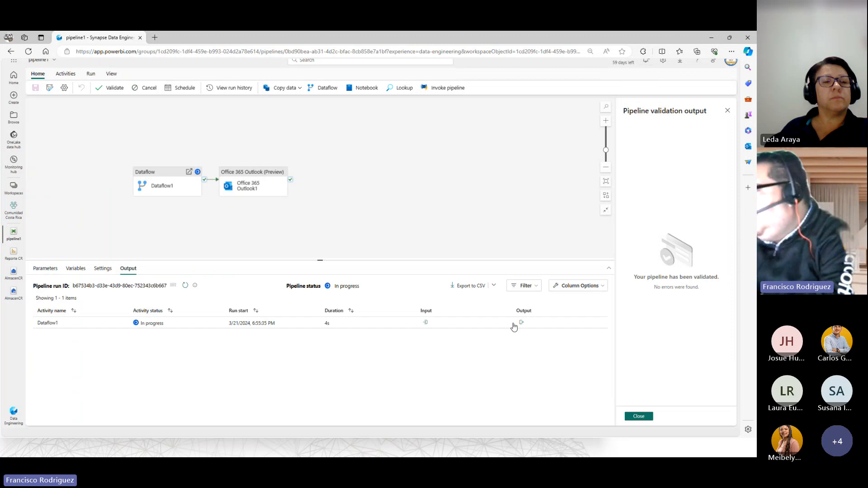
# Step: Close the pipeline validation output and widen the connections pane in Azure Data Studio, returning to the browser for the pipeline1 run
pyautogui.click(639, 416)
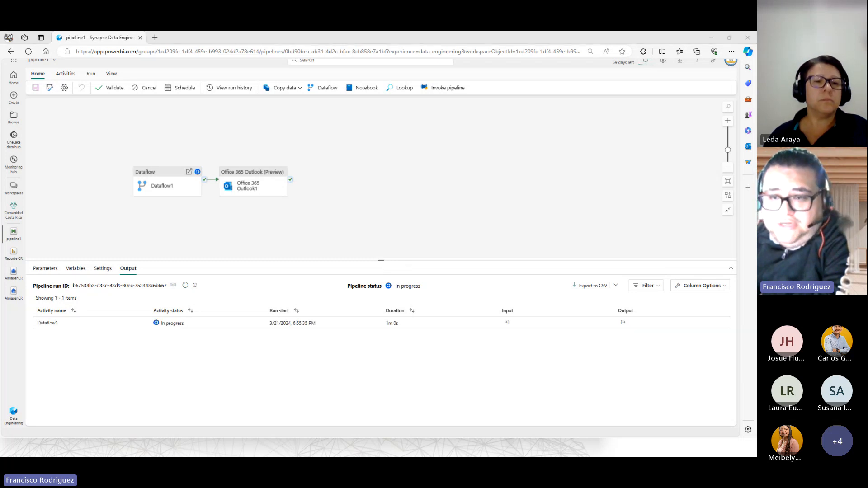
pyautogui.hotkey('alt', 'Tab')
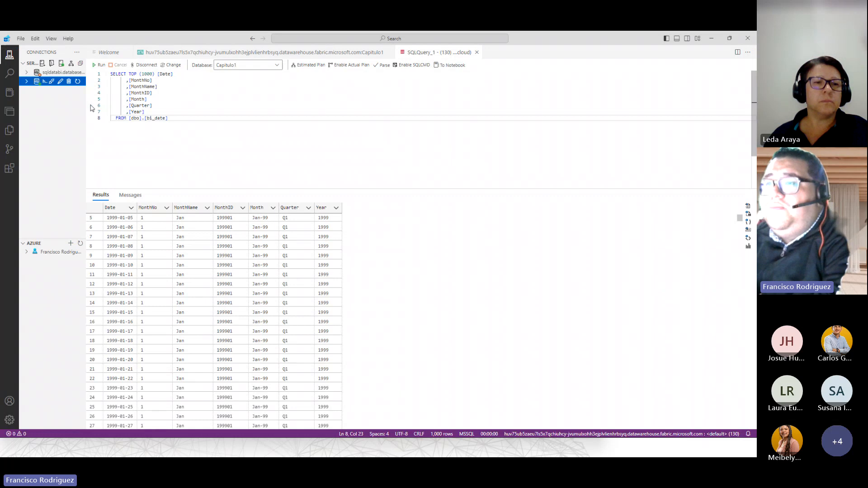
pyautogui.moveTo(86, 103); pyautogui.dragTo(129, 110)
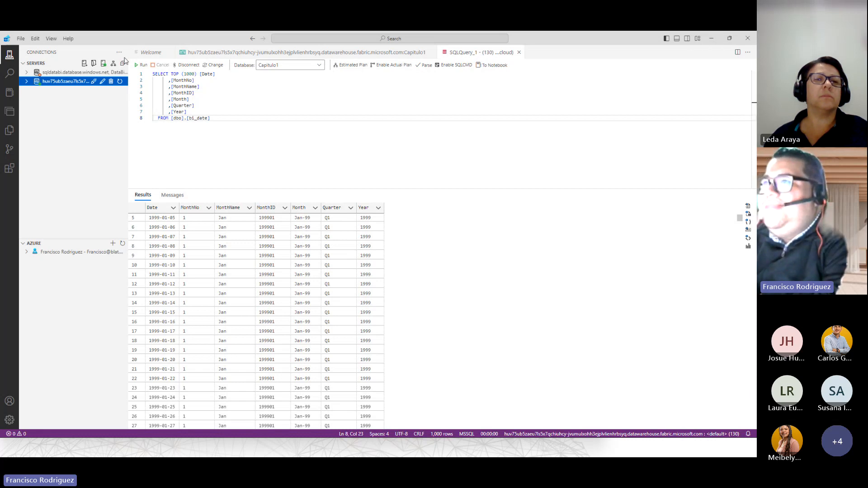
pyautogui.click(711, 40)
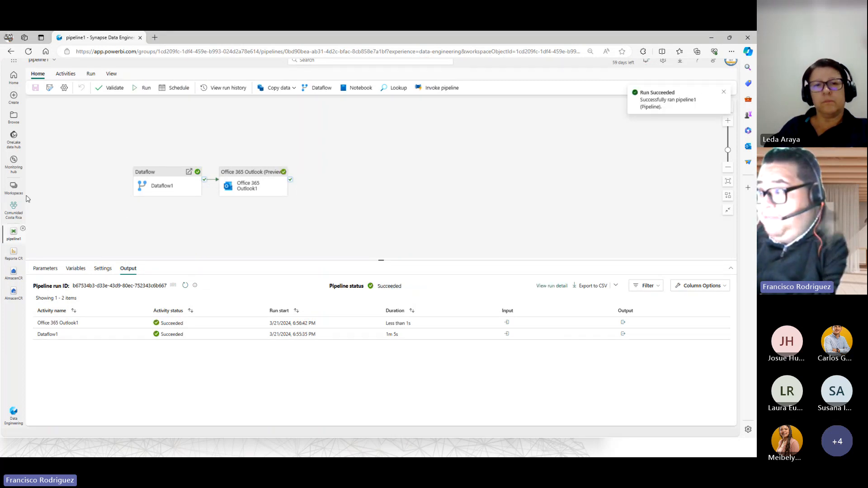
# Step: Open the AlmacenCR SQL analytics endpoint from the Comunidad Costa Rica workspace with Azure Data Studio and approve the server connection
pyautogui.click(724, 92)
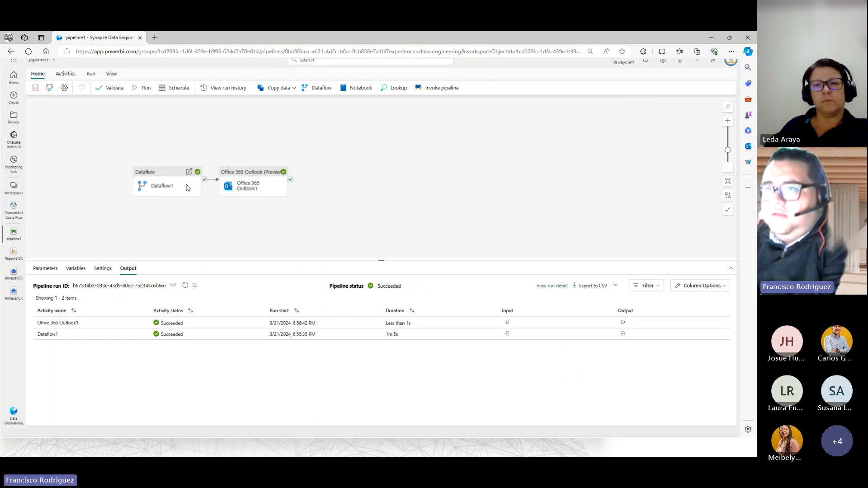
pyautogui.click(14, 186)
pyautogui.click(70, 198)
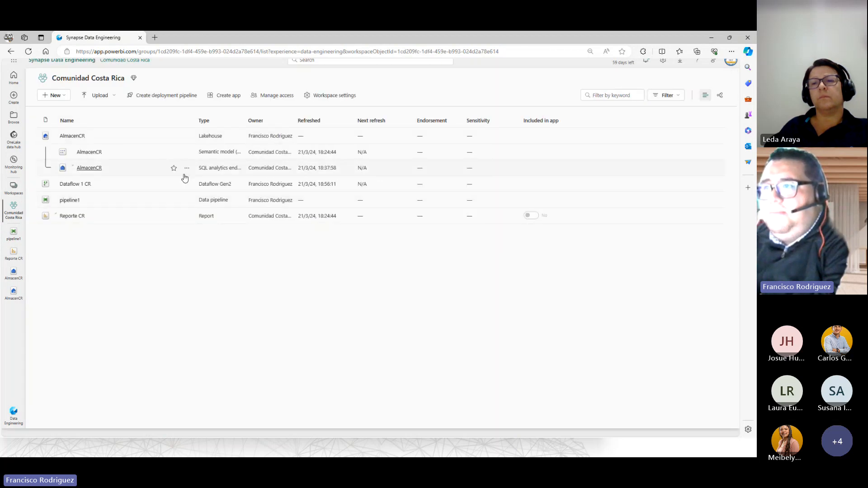
pyautogui.click(187, 168)
pyautogui.moveTo(259, 195)
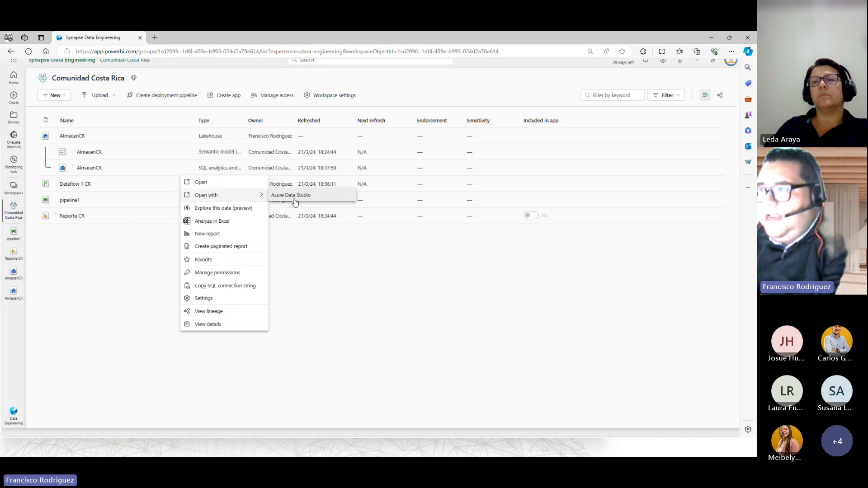
pyautogui.click(294, 199)
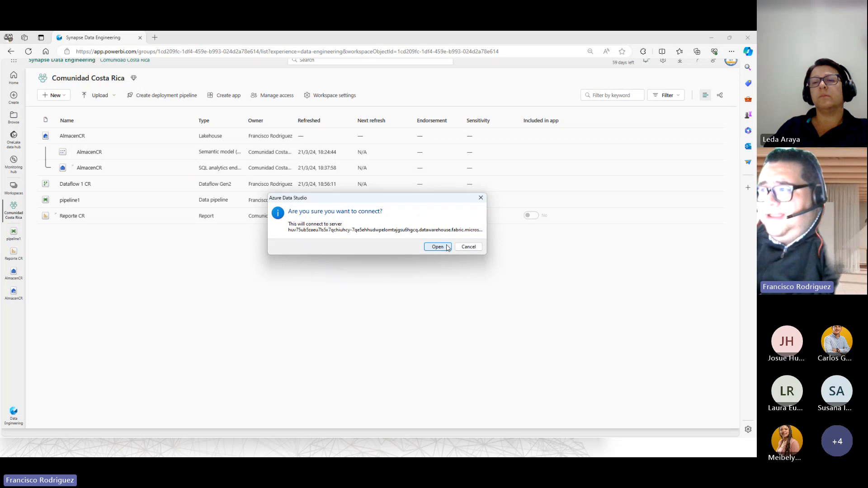
pyautogui.click(446, 247)
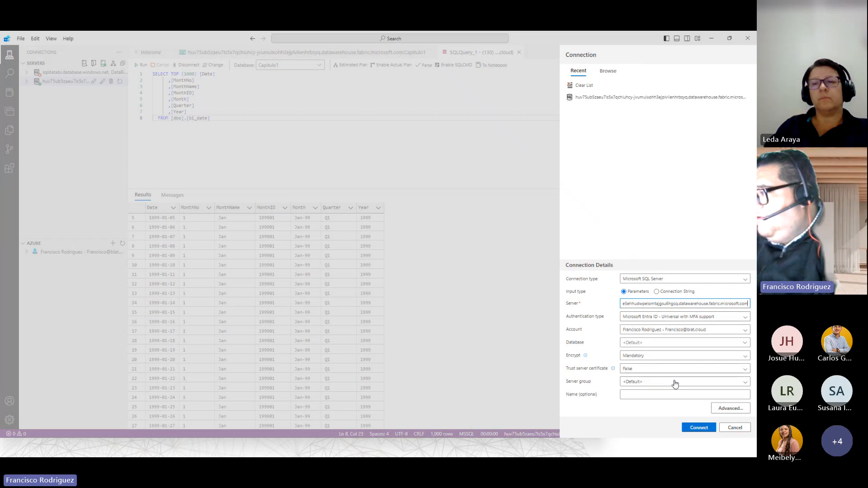
# Step: Connect to the endpoint server using Microsoft Entra ID - Universal with MFA support authentication
pyautogui.click(698, 318)
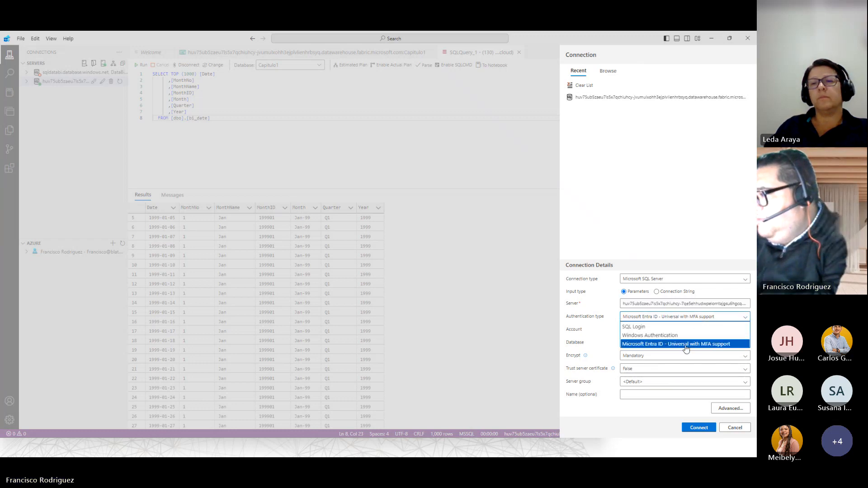
pyautogui.click(611, 309)
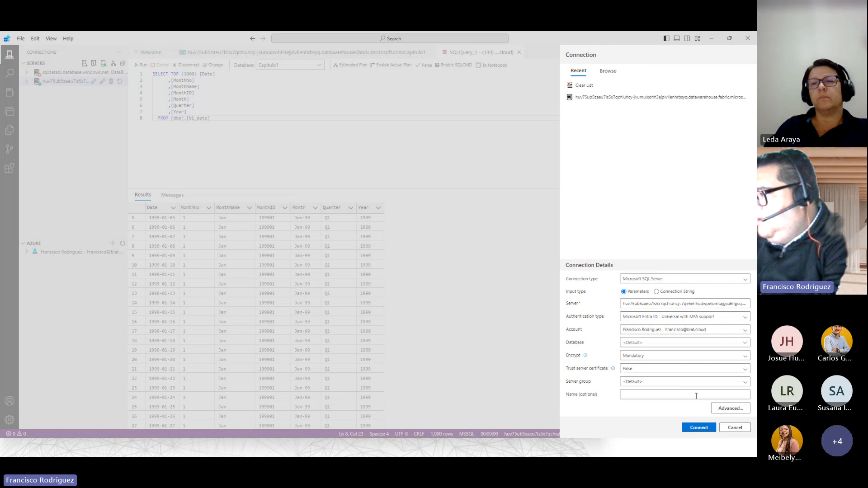
pyautogui.click(699, 428)
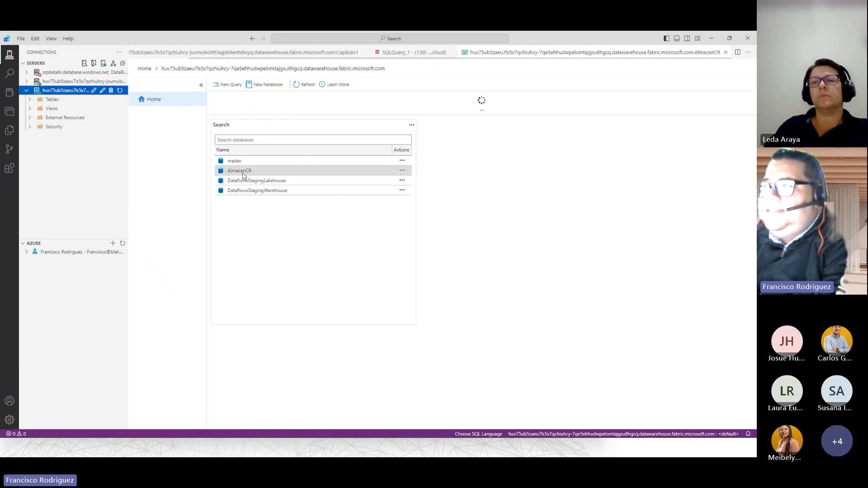
# Step: Create a new query on the AlmacenCR database
pyautogui.click(244, 175)
pyautogui.click(401, 172)
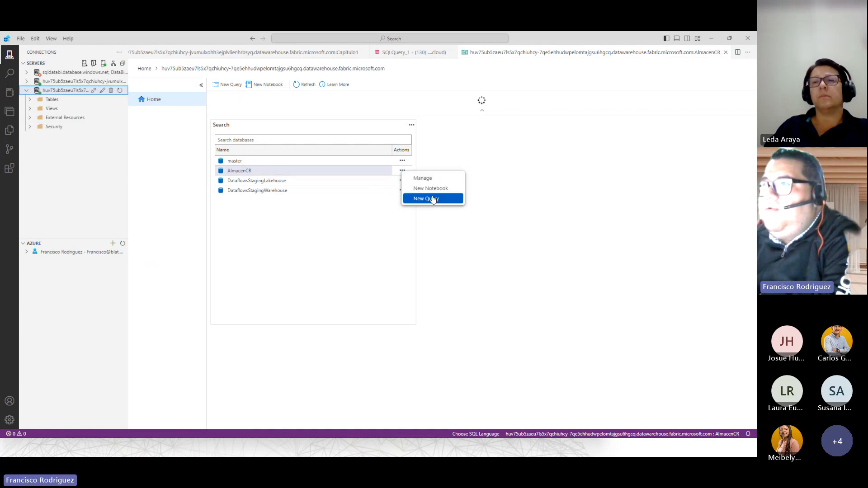
pyautogui.click(433, 198)
# Step: Expand the server's tables and query the top 1000 rows of dbo.factsales
pyautogui.click(33, 100)
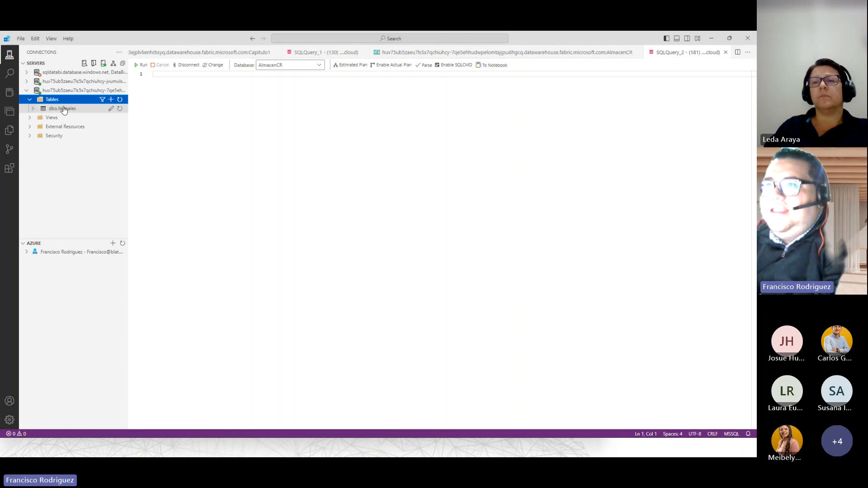
pyautogui.click(32, 109)
pyautogui.click(32, 109)
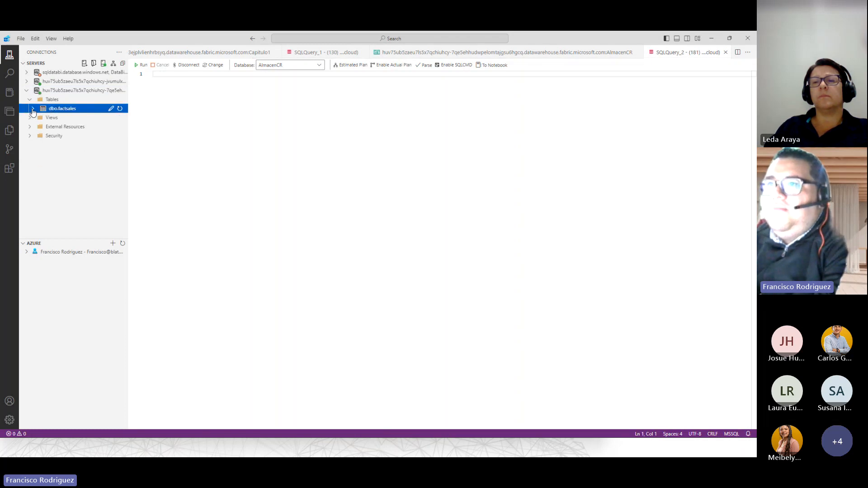
pyautogui.click(172, 94)
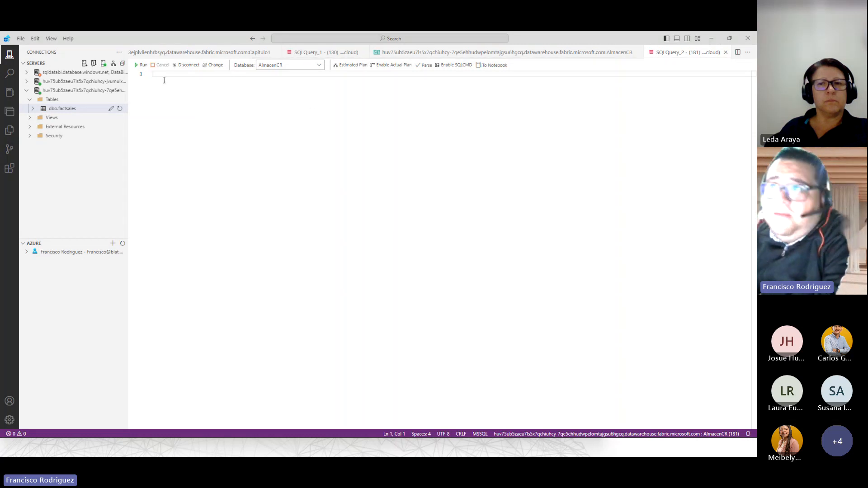
pyautogui.click(65, 111)
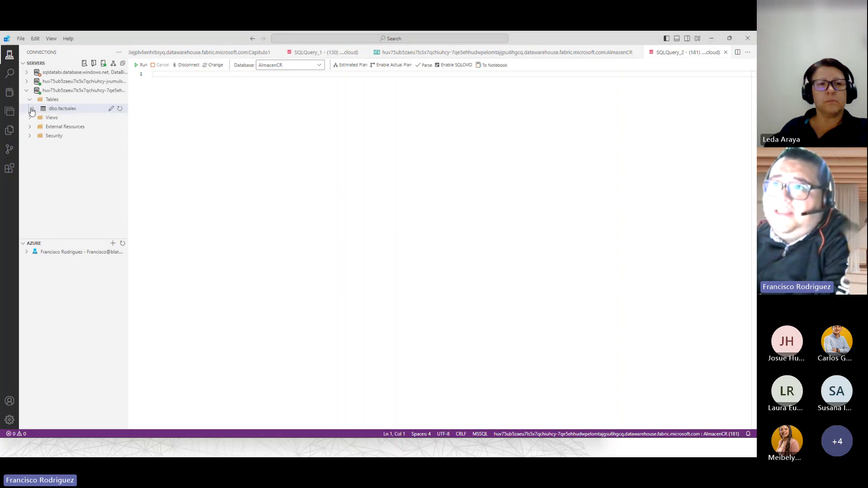
pyautogui.rightClick(58, 109)
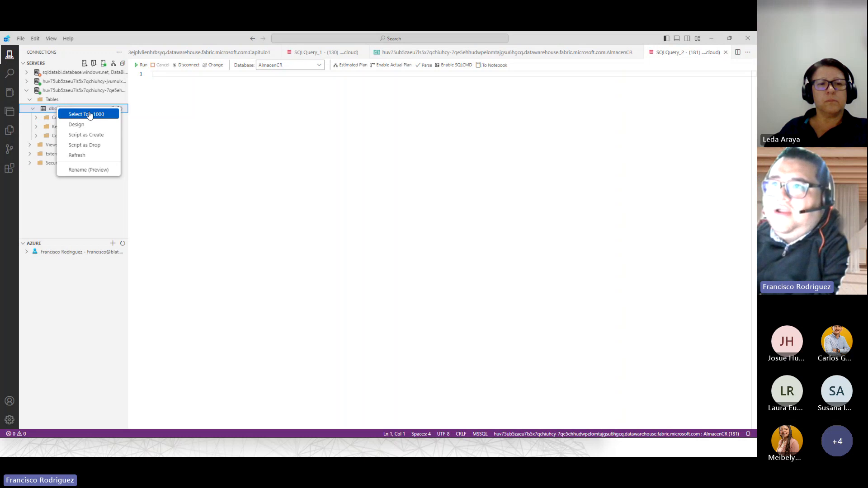
pyautogui.click(90, 115)
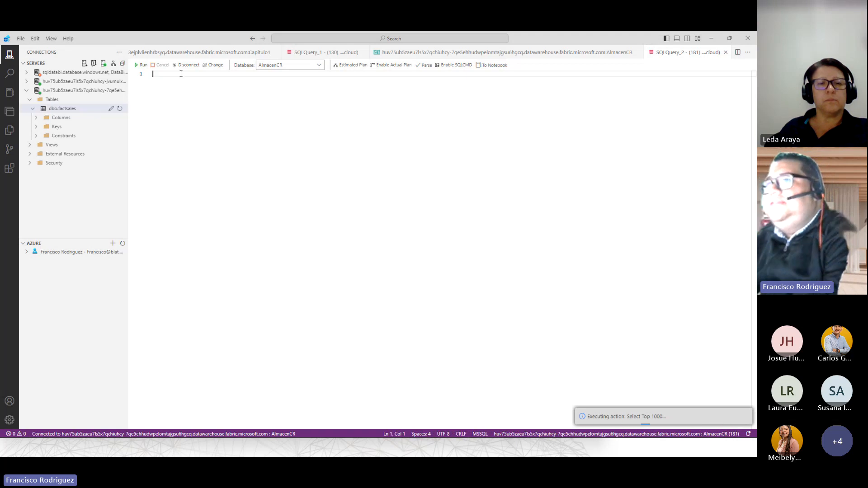
pyautogui.click(217, 108)
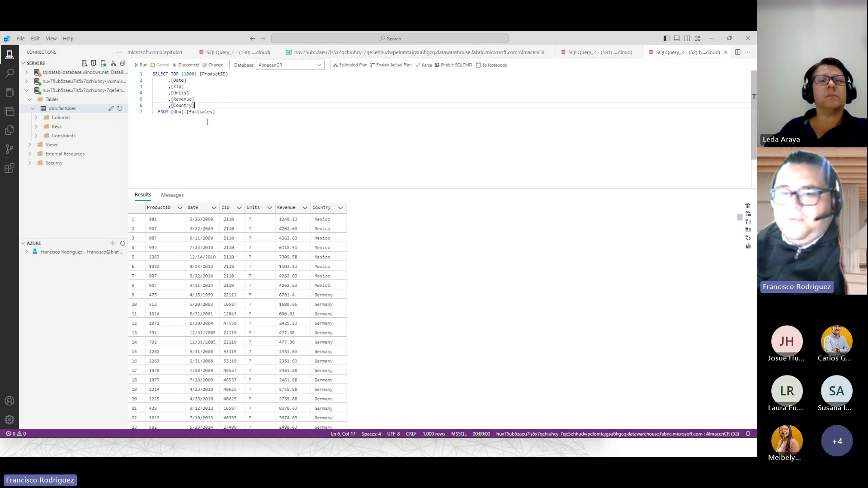
# Step: Return to Fabric in the browser, open the AlmacenCR lakehouse and switch it to the SQL analytics endpoint
pyautogui.click(711, 38)
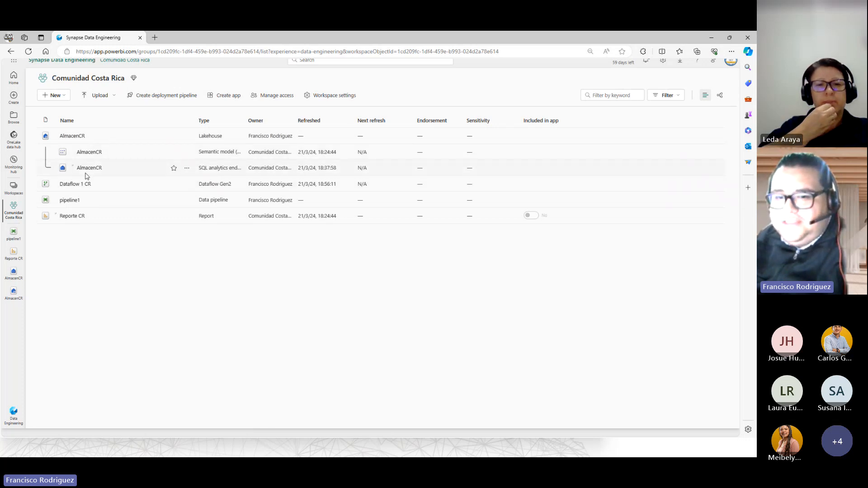
pyautogui.click(74, 136)
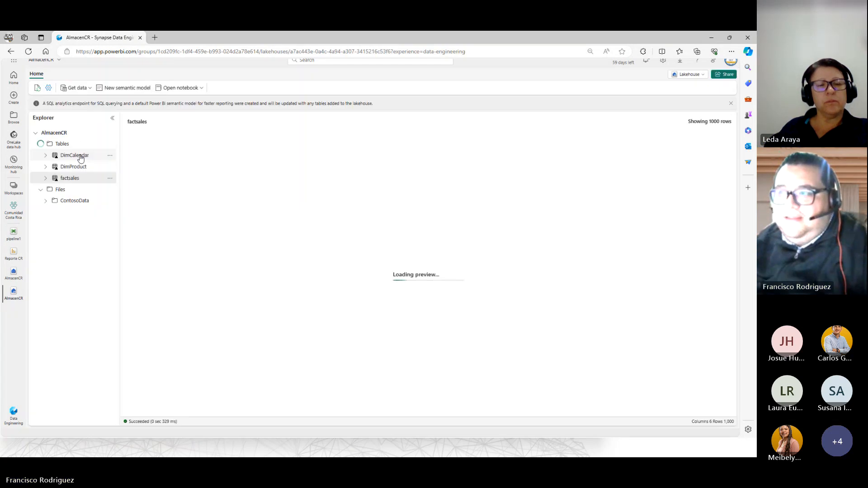
pyautogui.click(695, 77)
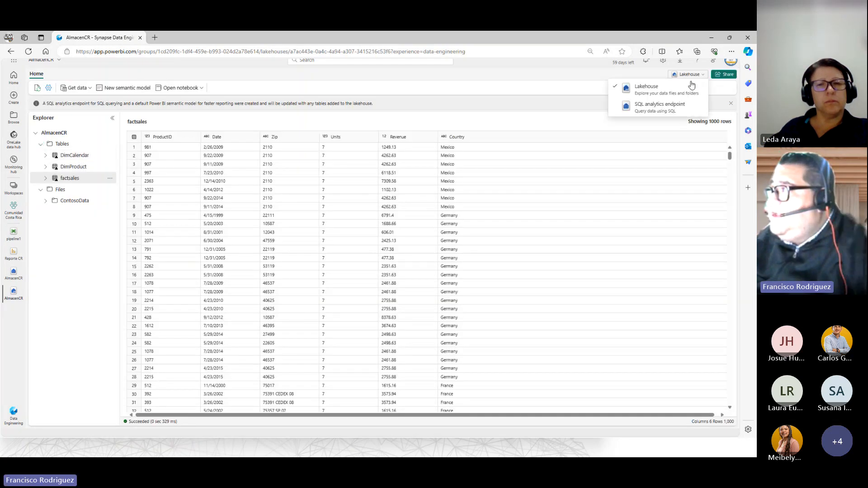
pyautogui.click(682, 107)
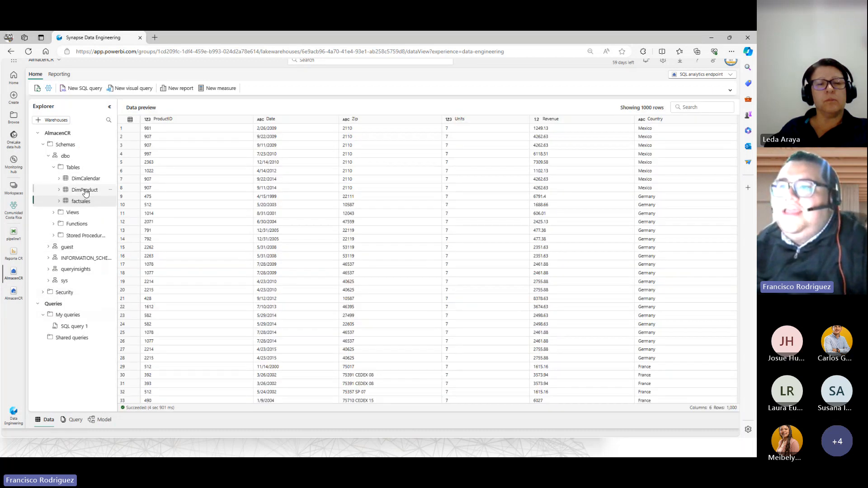
# Step: Preview the dimension tables and factsales, and examine the default dataset objects in the endpoint's model layout
pyautogui.click(86, 191)
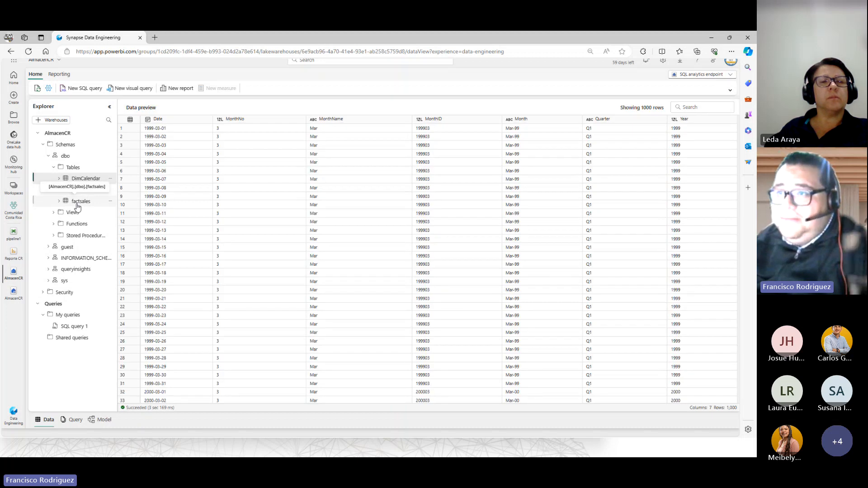
pyautogui.click(76, 205)
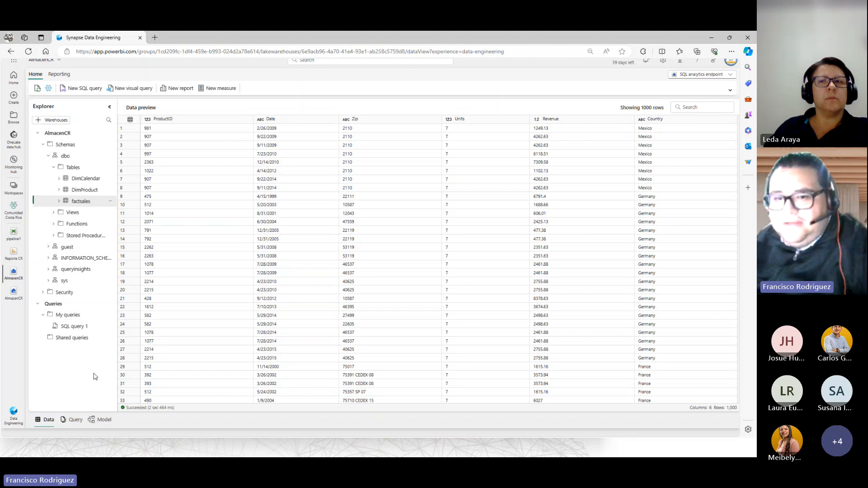
pyautogui.click(104, 420)
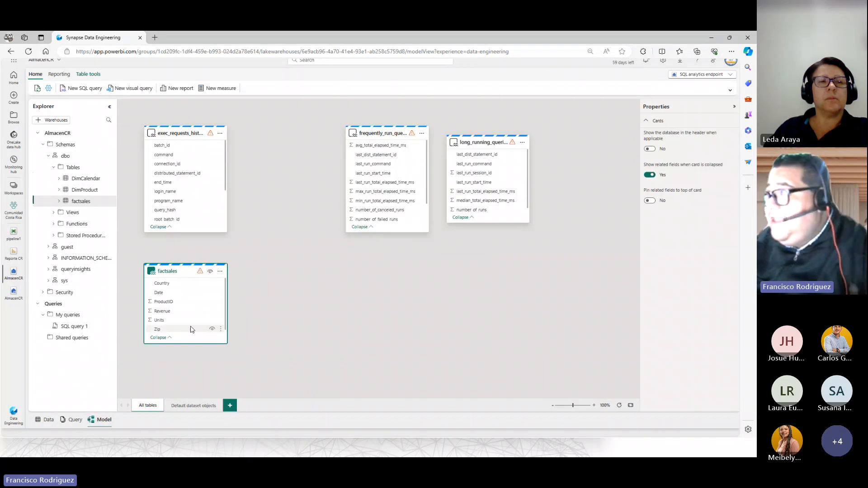
pyautogui.click(193, 405)
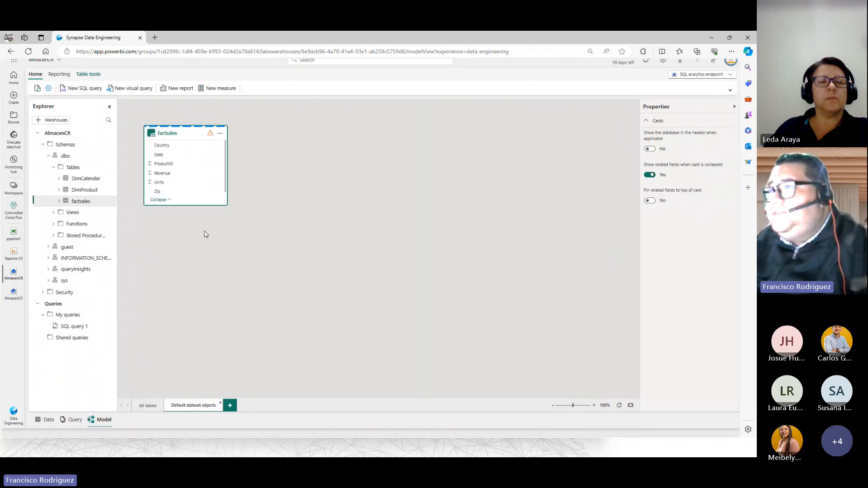
pyautogui.click(39, 423)
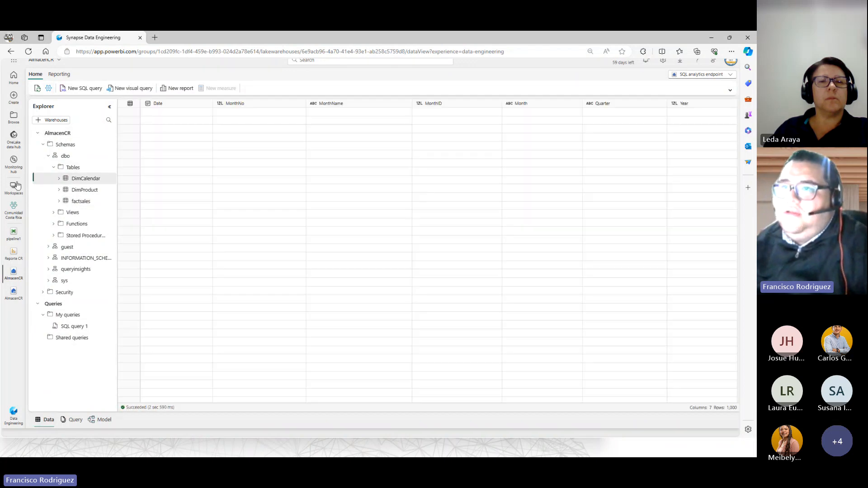
# Step: Switch to the Comunidad Costa Rica workspace and open the AlmacenCR lakehouse
pyautogui.click(16, 185)
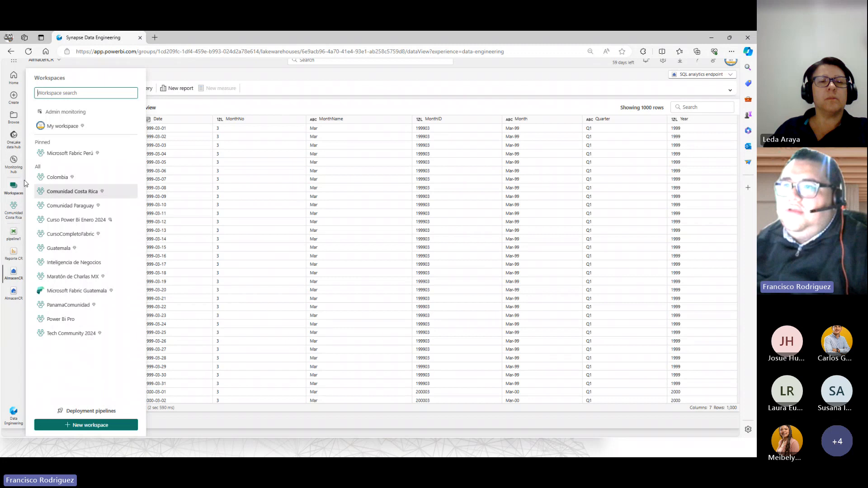
pyautogui.click(64, 193)
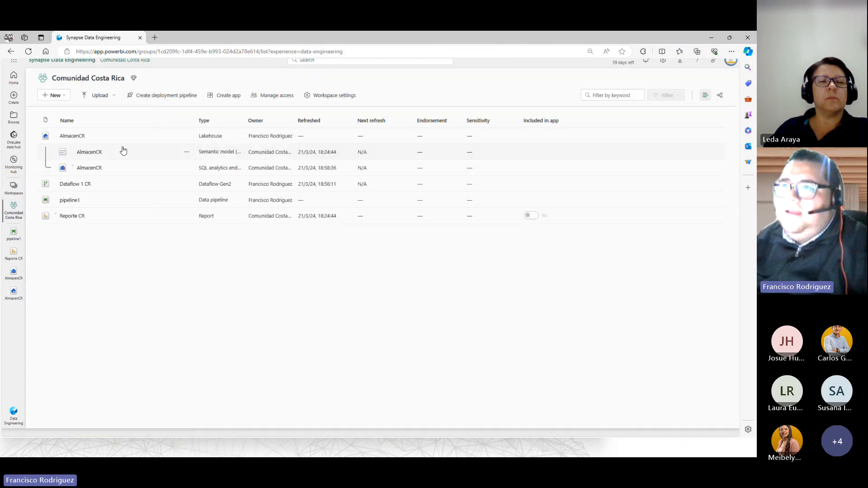
pyautogui.click(67, 137)
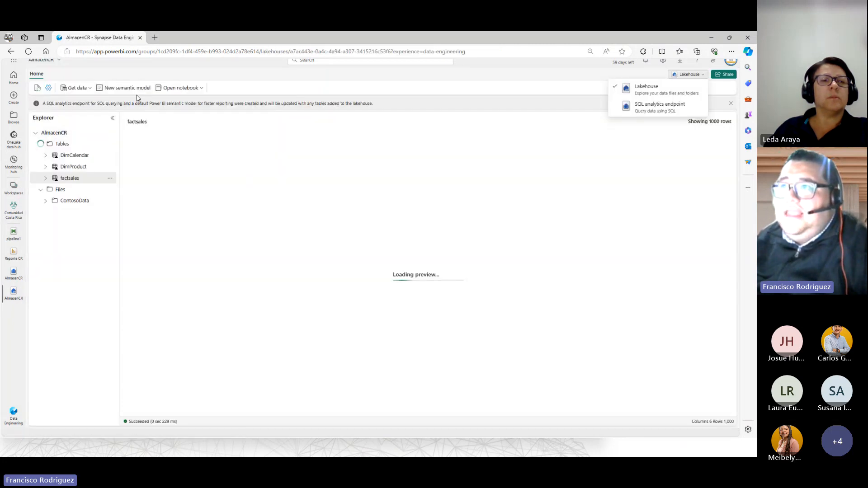
# Step: Create a semantic model named "Modelo Semantico CR" from the factsales, DimCalendar and DimProduct tables
pyautogui.click(143, 90)
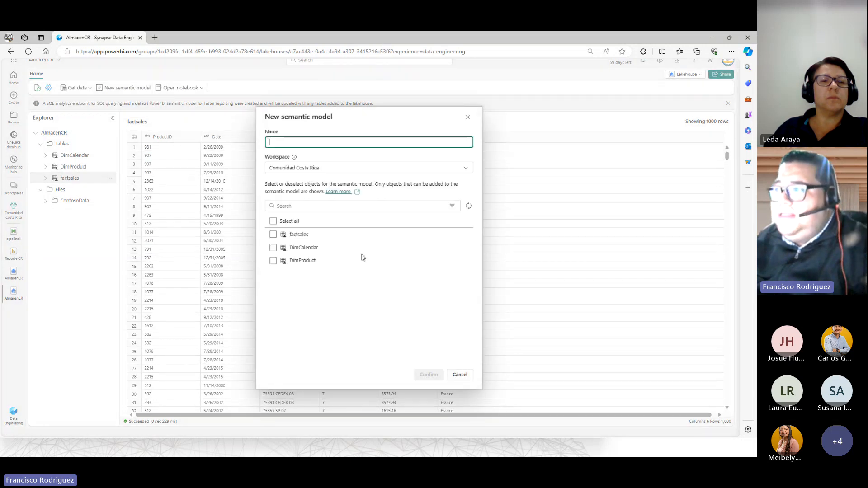
pyautogui.click(274, 239)
pyautogui.click(273, 249)
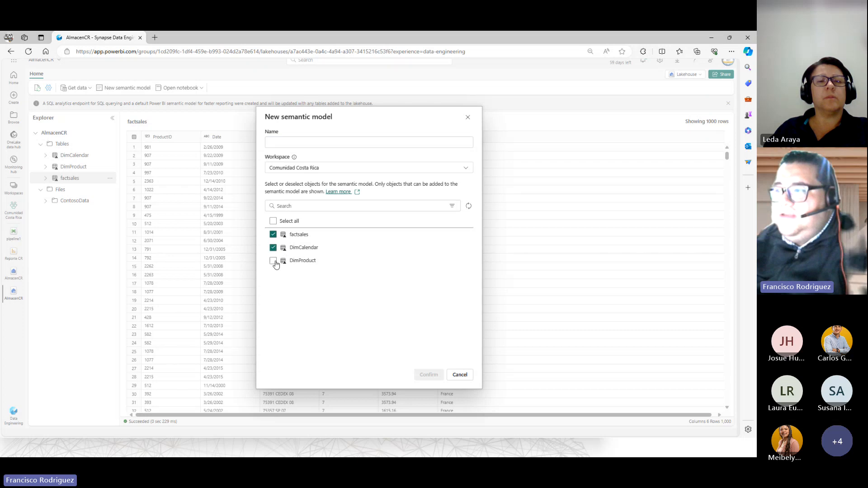
pyautogui.click(273, 261)
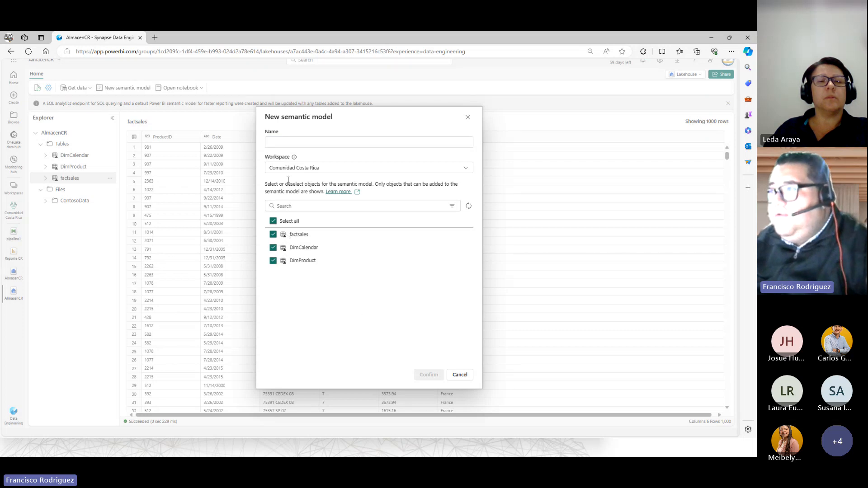
pyautogui.click(308, 137)
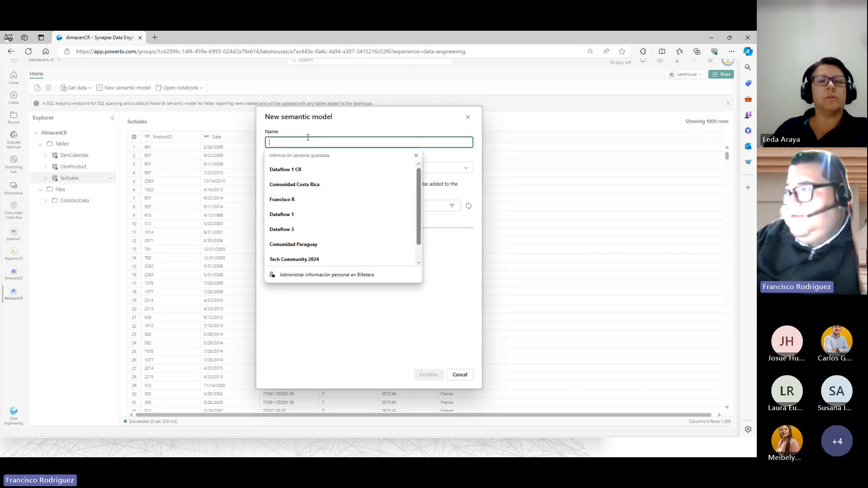
pyautogui.write('Moswe')
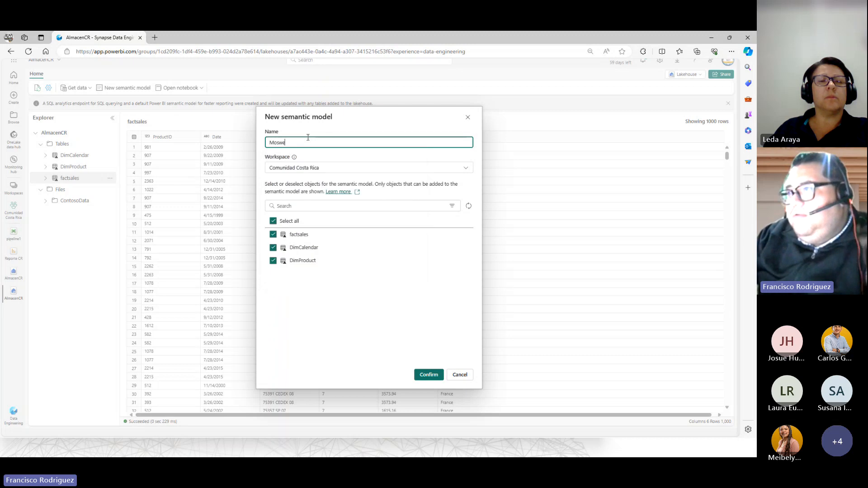
pyautogui.press('BackSpace')
pyautogui.write('delo S')
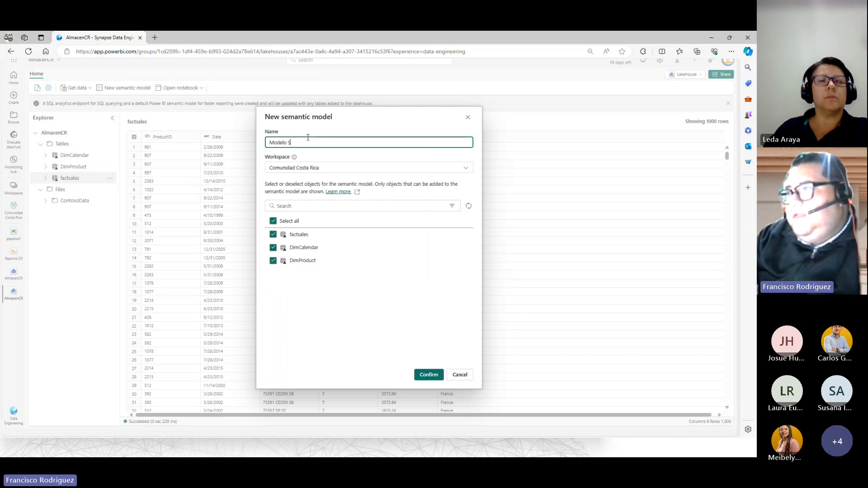
pyautogui.write('emantico CR')
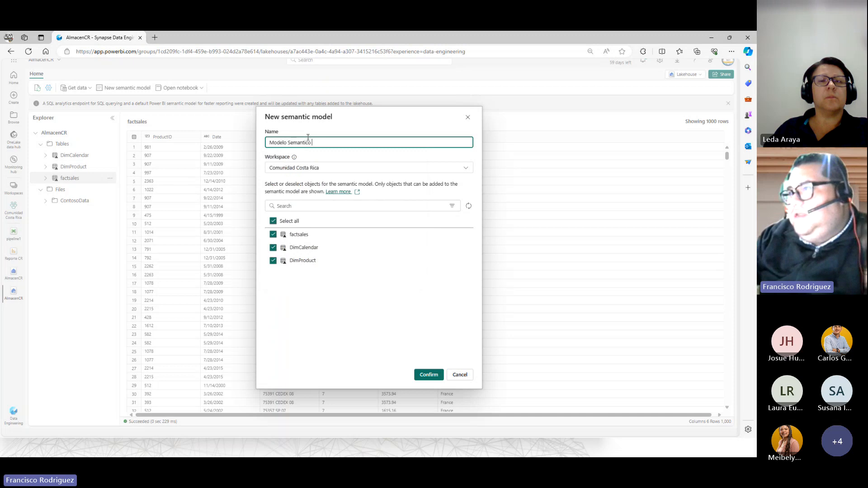
pyautogui.click(432, 375)
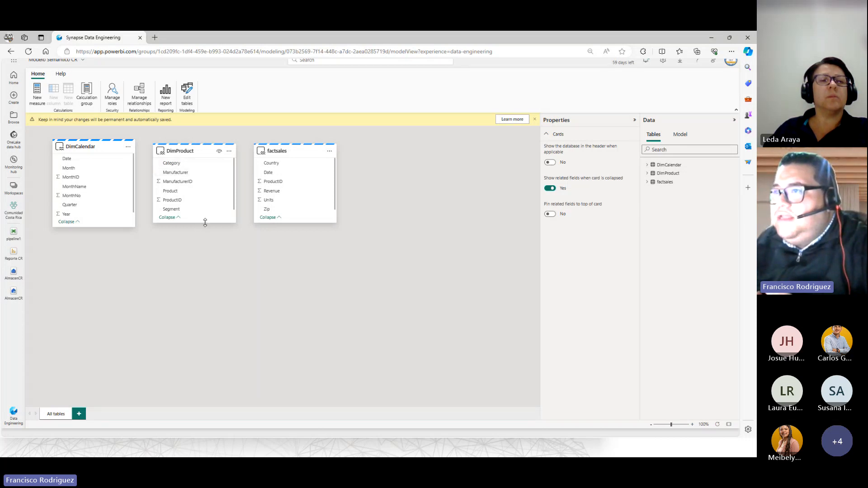
# Step: Lengthen the DimProduct and factsales cards in the model diagram so all their fields fit
pyautogui.moveTo(206, 225); pyautogui.dragTo(208, 273)
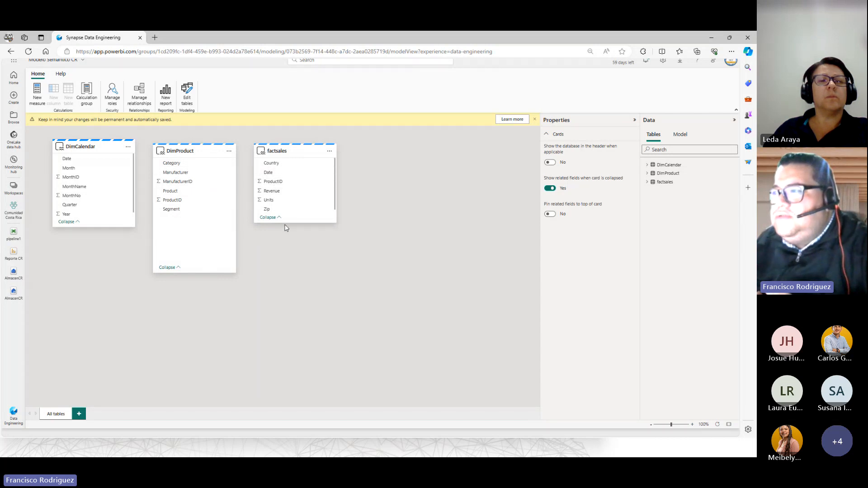
pyautogui.moveTo(288, 222); pyautogui.dragTo(288, 242)
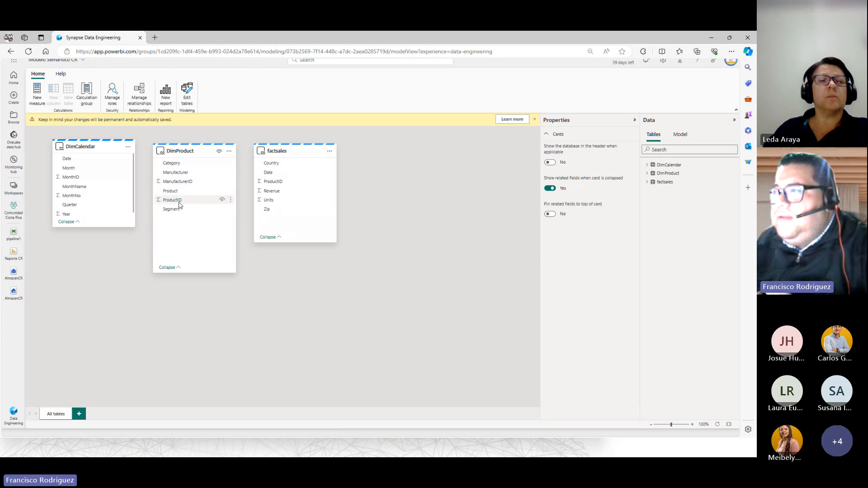
# Step: Relate ProductID from DimProduct to factsales as many to one, move the factsales card away and delete that relationship
pyautogui.moveTo(179, 204); pyautogui.dragTo(277, 183)
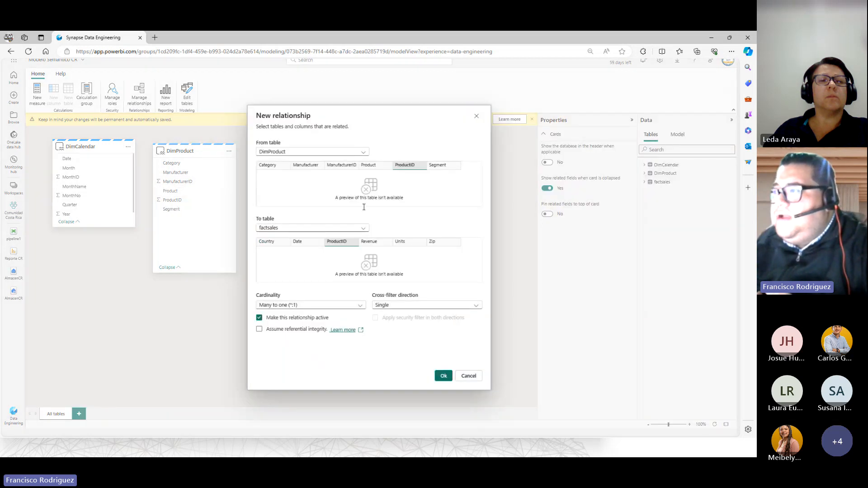
pyautogui.click(444, 375)
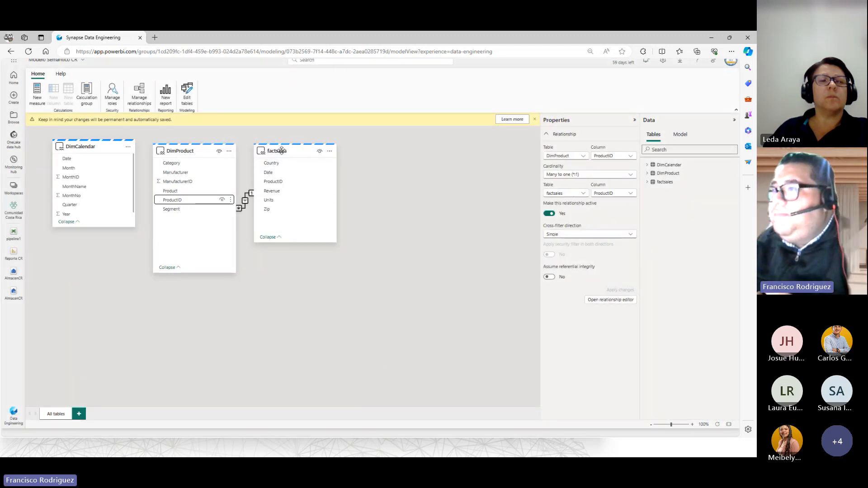
pyautogui.moveTo(280, 150); pyautogui.dragTo(325, 152)
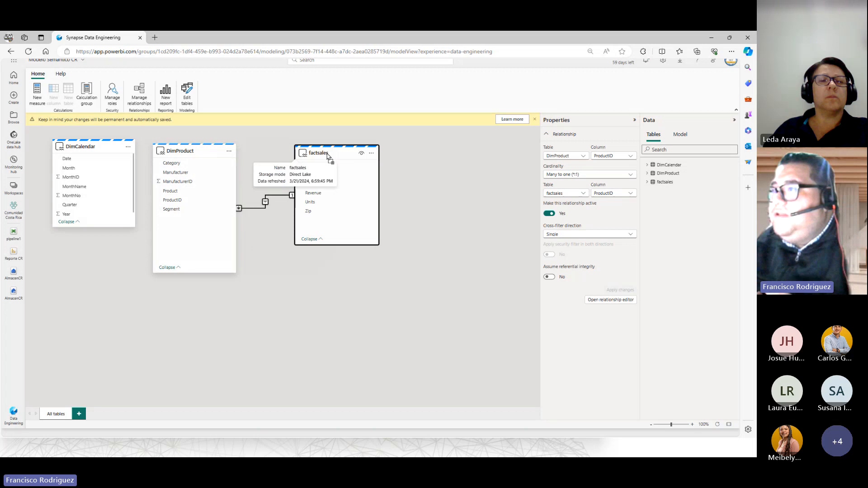
pyautogui.rightClick(285, 195)
pyautogui.click(296, 204)
pyautogui.click(407, 263)
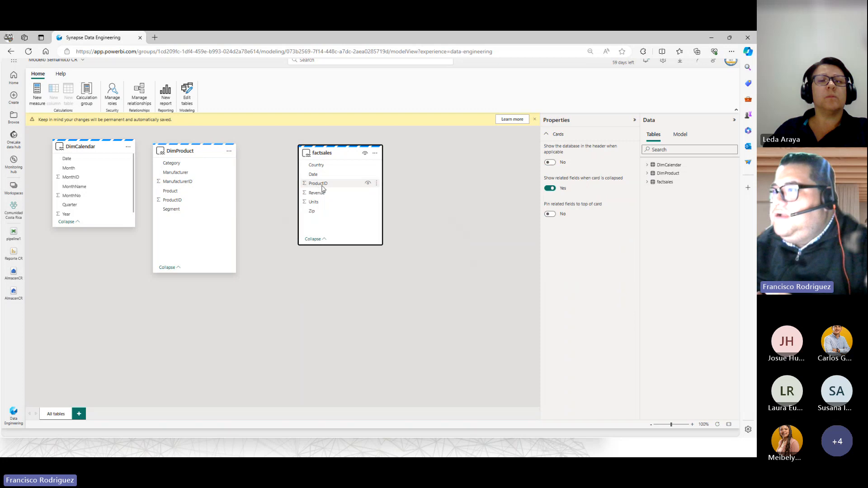
# Step: Create a many-to-one relationship from factsales to DimProduct on ProductID, and arrange the cards with factsales between DimProduct and DimCalendar
pyautogui.moveTo(318, 183); pyautogui.dragTo(202, 205)
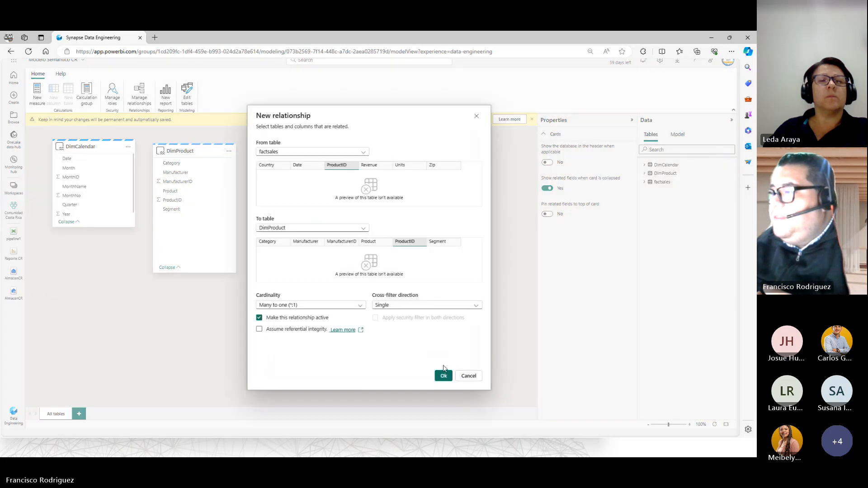
pyautogui.click(442, 377)
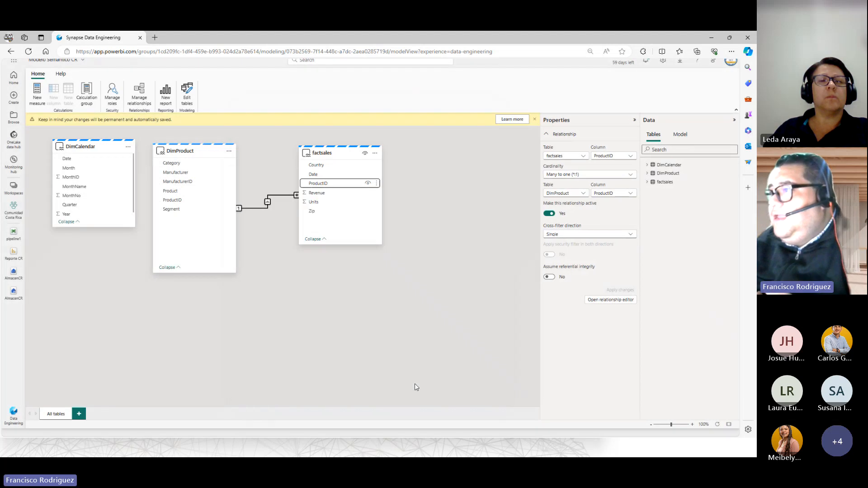
pyautogui.moveTo(319, 155); pyautogui.dragTo(350, 153)
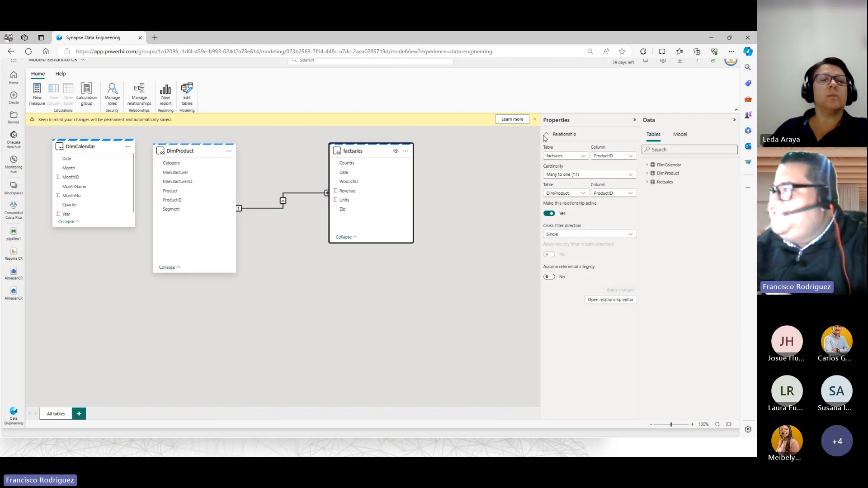
pyautogui.click(534, 120)
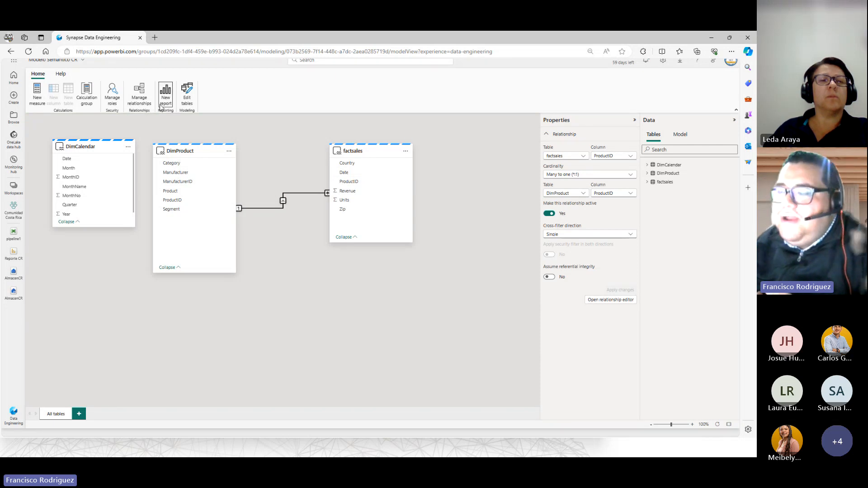
pyautogui.moveTo(72, 146); pyautogui.dragTo(476, 174)
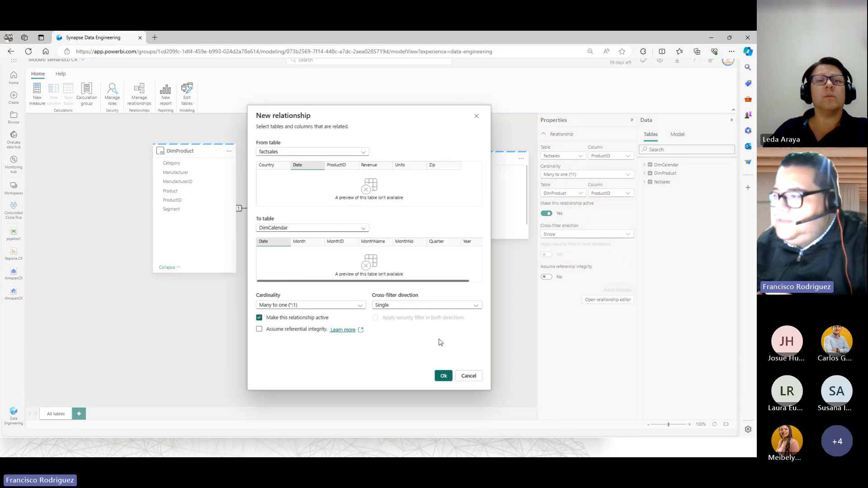
# Step: Try to create an active many-to-one relationship from the factsales Date to the DimCalendar Date with single cross-filtering
pyautogui.click(443, 377)
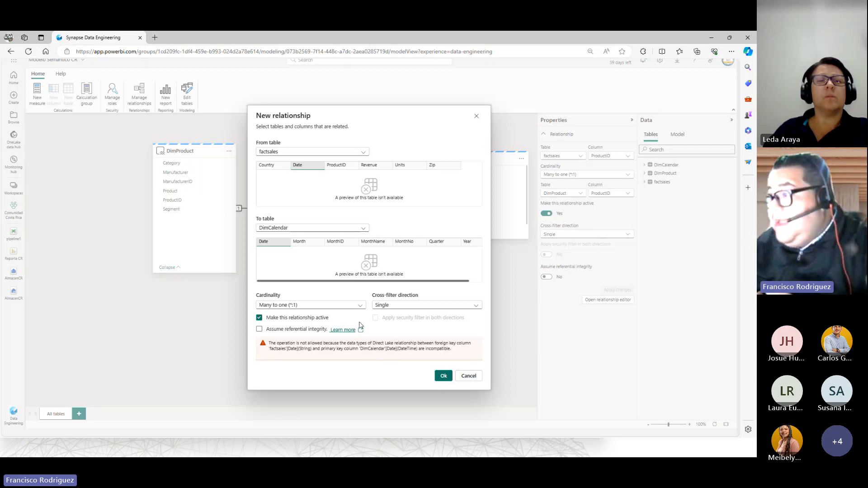
pyautogui.moveTo(301, 349); pyautogui.dragTo(386, 356)
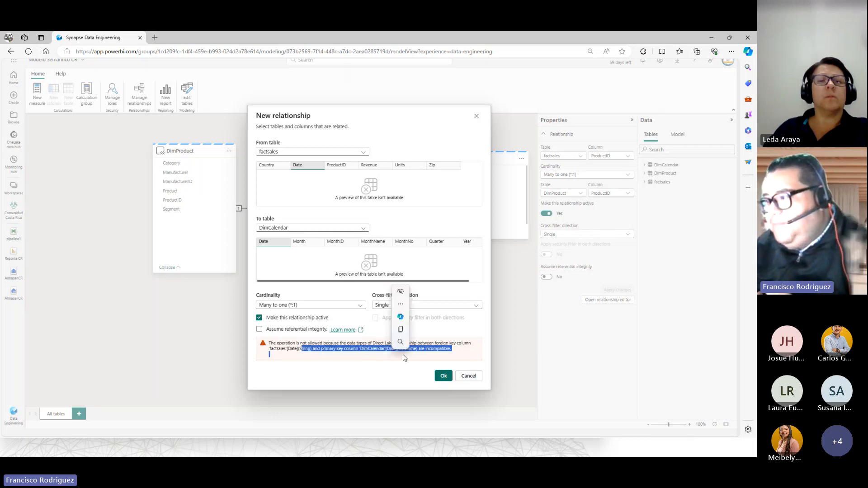
pyautogui.click(398, 359)
pyautogui.doubleClick(394, 349)
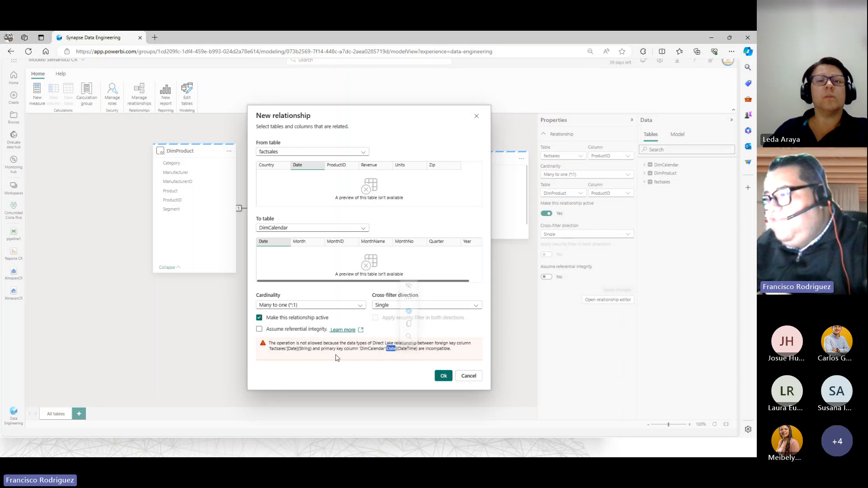
pyautogui.click(317, 352)
pyautogui.click(470, 377)
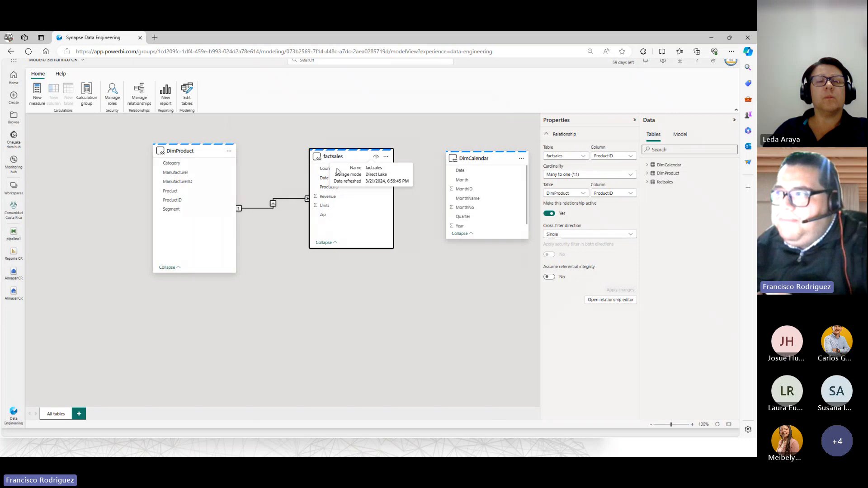
# Step: Create a new report from the semantic model and add a table of DimProduct Category with factsales Revenue
pyautogui.click(165, 93)
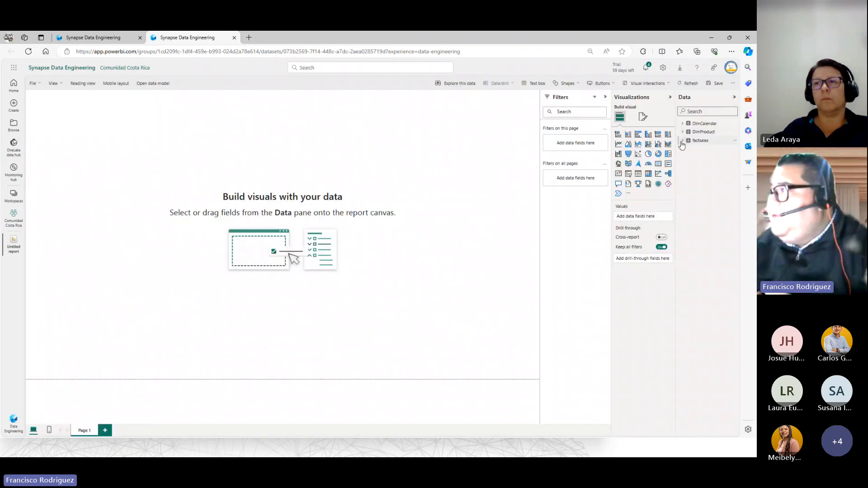
pyautogui.click(682, 140)
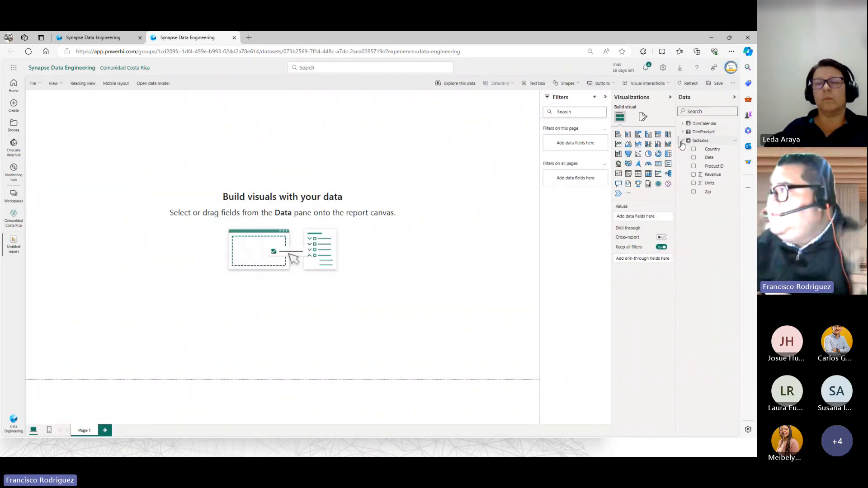
pyautogui.click(682, 132)
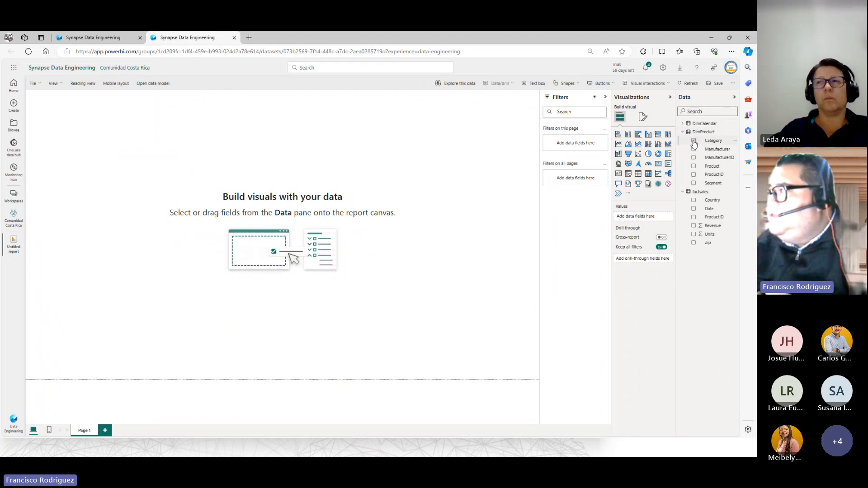
pyautogui.click(694, 141)
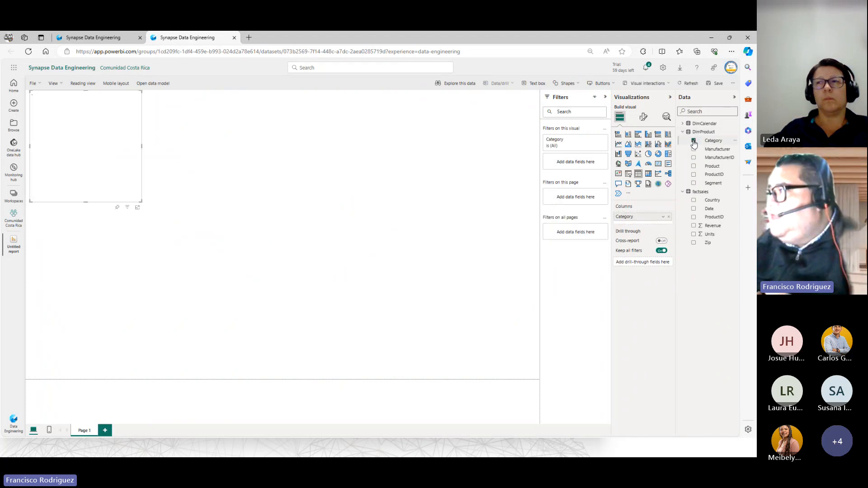
pyautogui.click(694, 225)
pyautogui.click(233, 177)
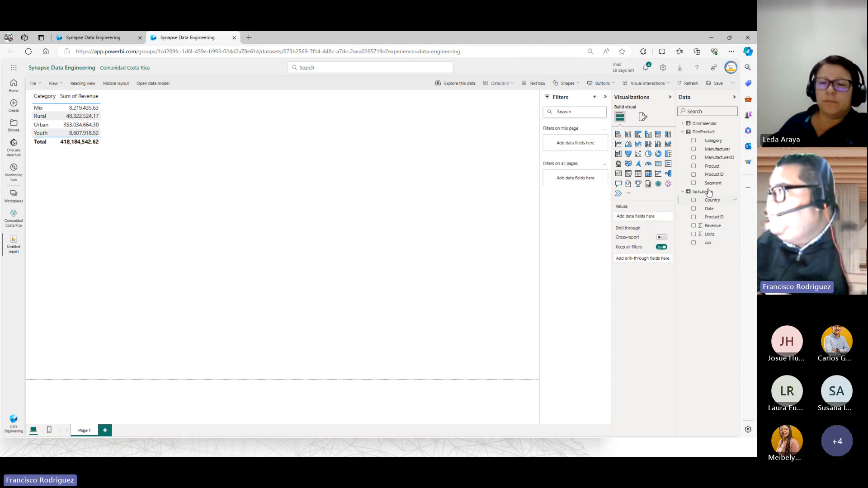
# Step: Add a second table to the report page showing DimProduct Manufacturer with factsales Units
pyautogui.click(716, 149)
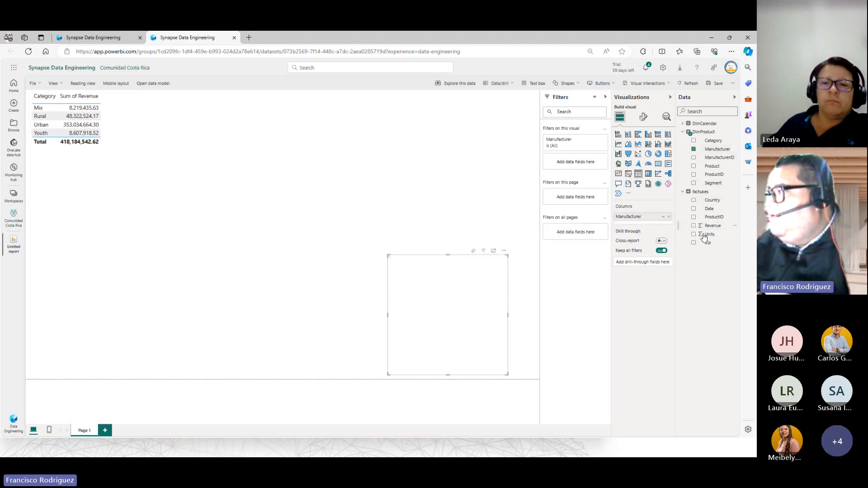
pyautogui.moveTo(704, 235); pyautogui.dragTo(509, 315)
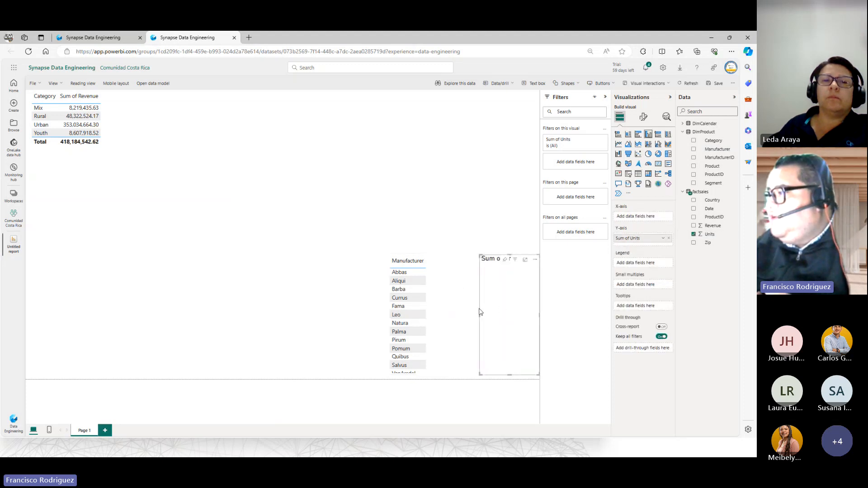
pyautogui.press('Delete')
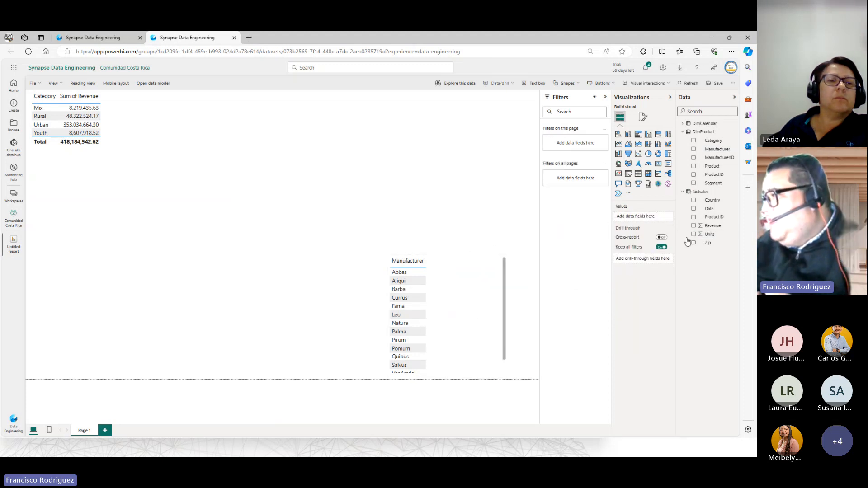
pyautogui.moveTo(704, 235); pyautogui.dragTo(471, 325)
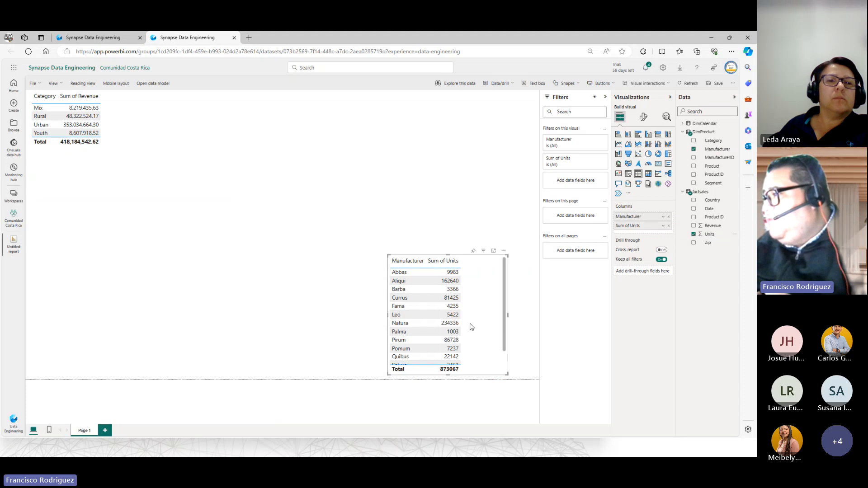
# Step: Convert the Manufacturer and Units table to a stacked column chart and widen it across the page's lower half
pyautogui.click(628, 135)
pyautogui.moveTo(472, 294); pyautogui.dragTo(539, 320)
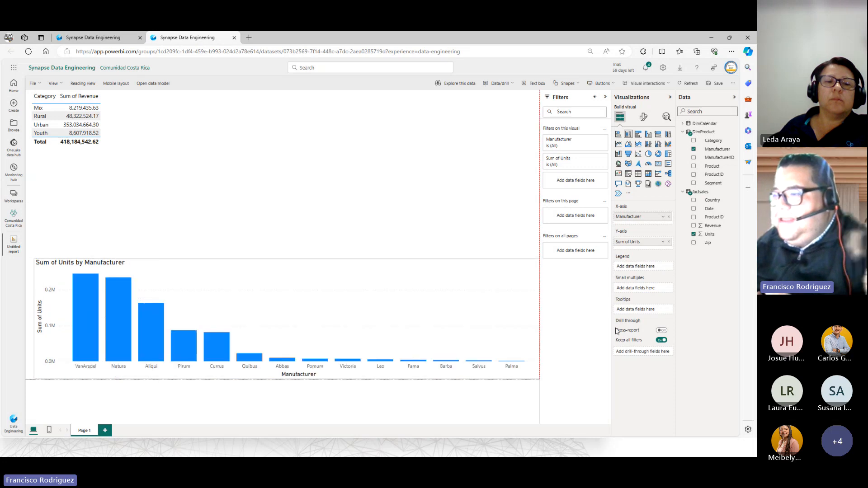
# Step: Save the report as Reporte CR 2 in the Comunidad Costa Rica workspace
pyautogui.click(120, 68)
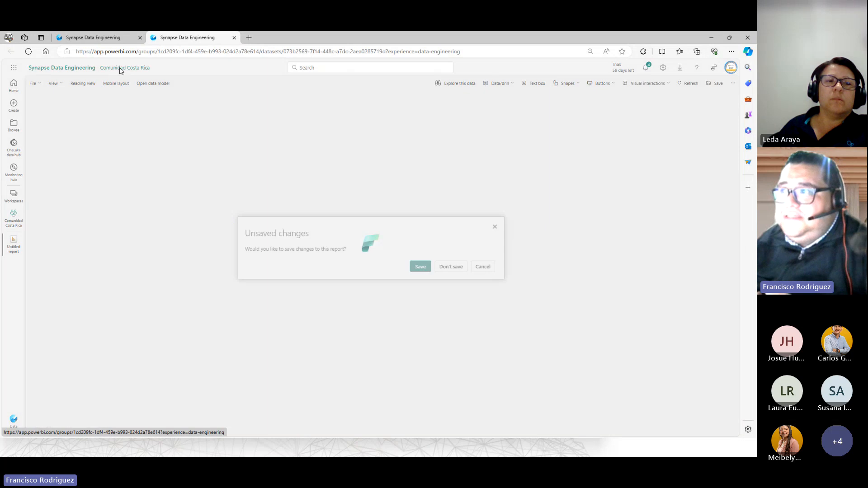
pyautogui.click(420, 267)
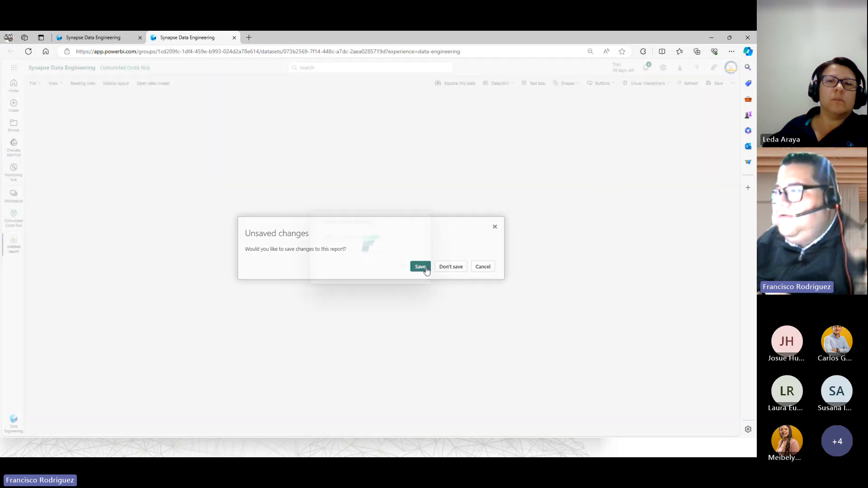
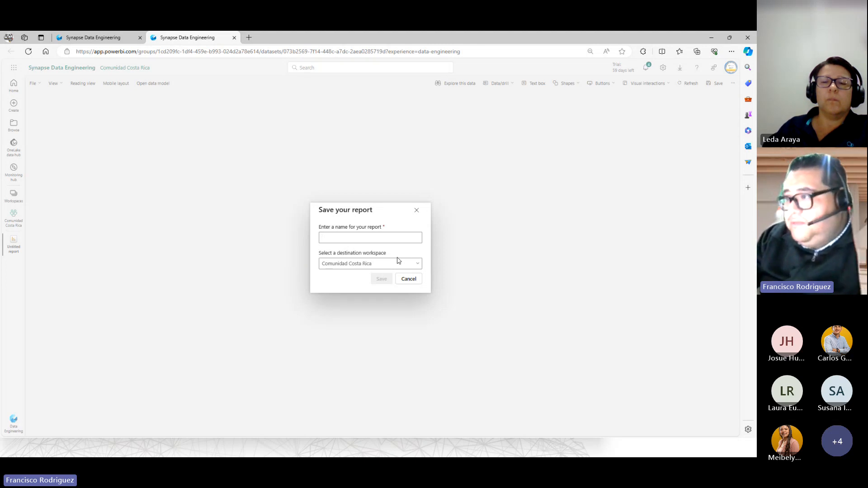
pyautogui.write('rEPorte CR')
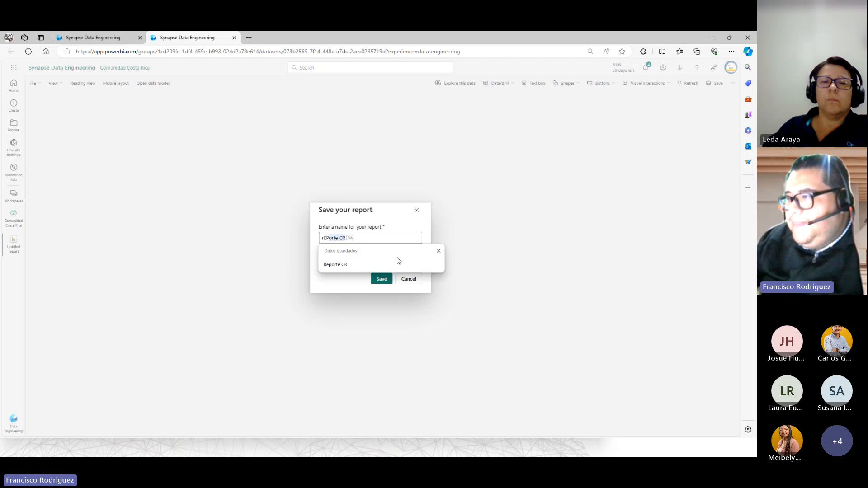
pyautogui.press('Tab')
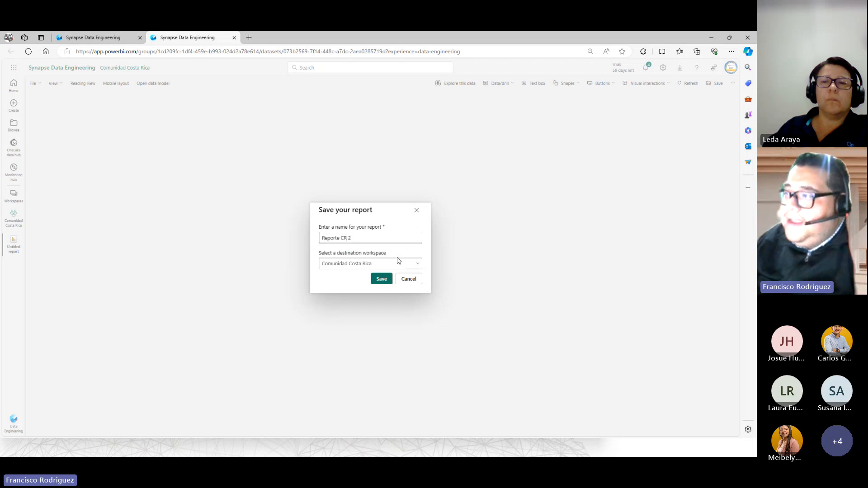
pyautogui.click(382, 279)
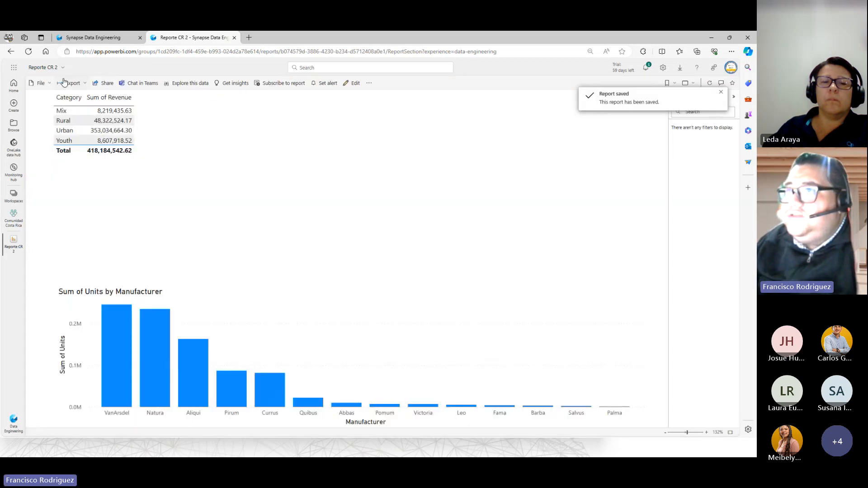
# Step: Examine the Comunidad Costa Rica workspace's items in lineage view, restore the list view and switch to the presentation
pyautogui.click(58, 67)
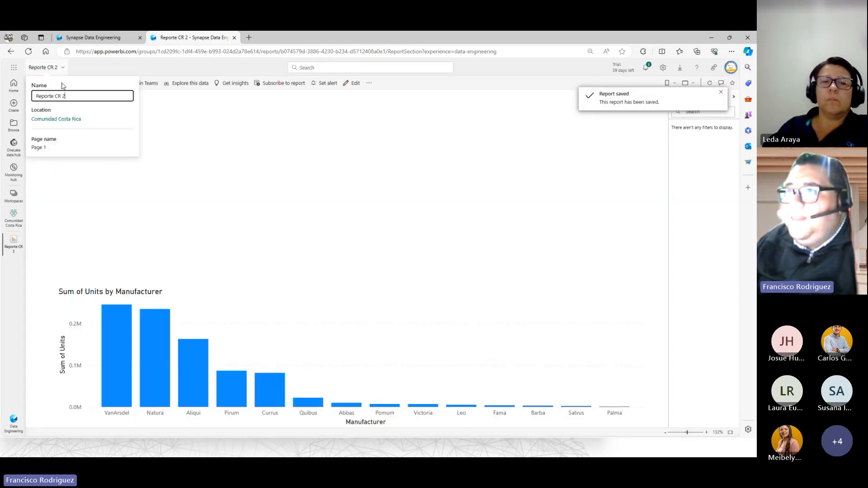
pyautogui.click(64, 118)
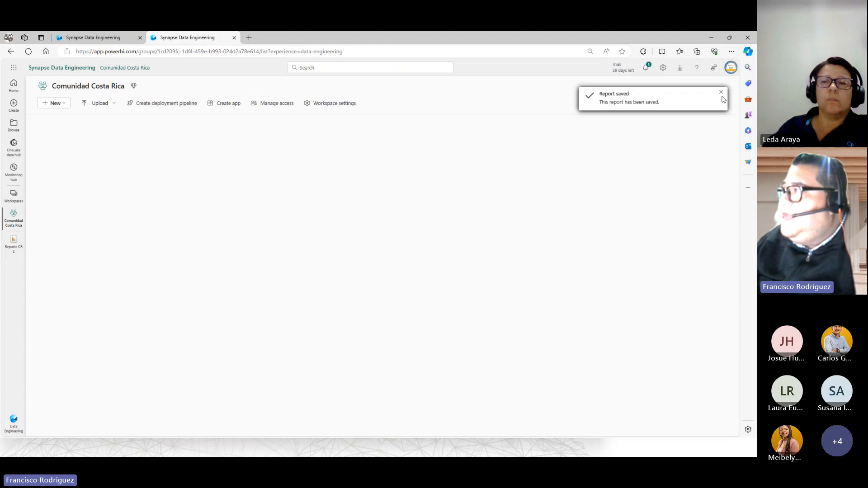
pyautogui.click(718, 104)
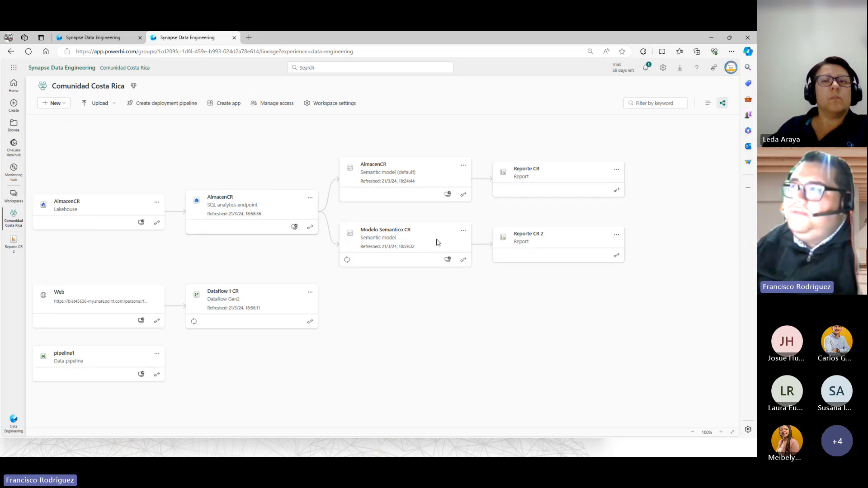
pyautogui.click(709, 104)
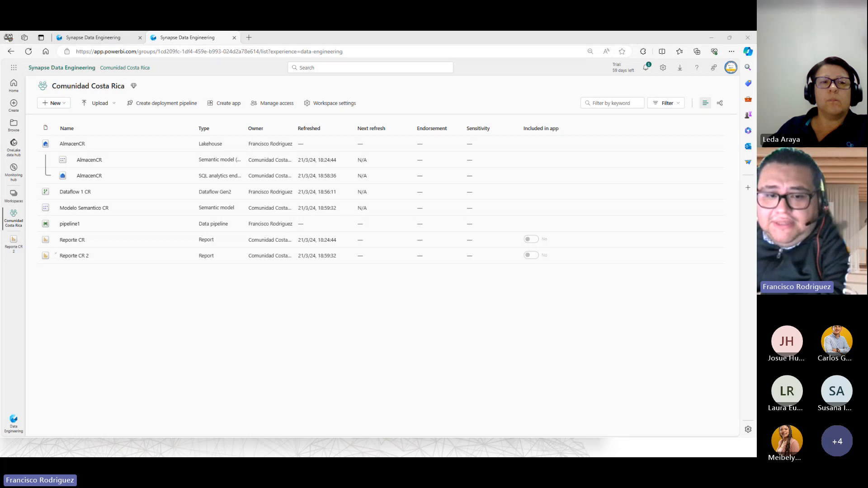
pyautogui.hotkey('alt', 'Tab')
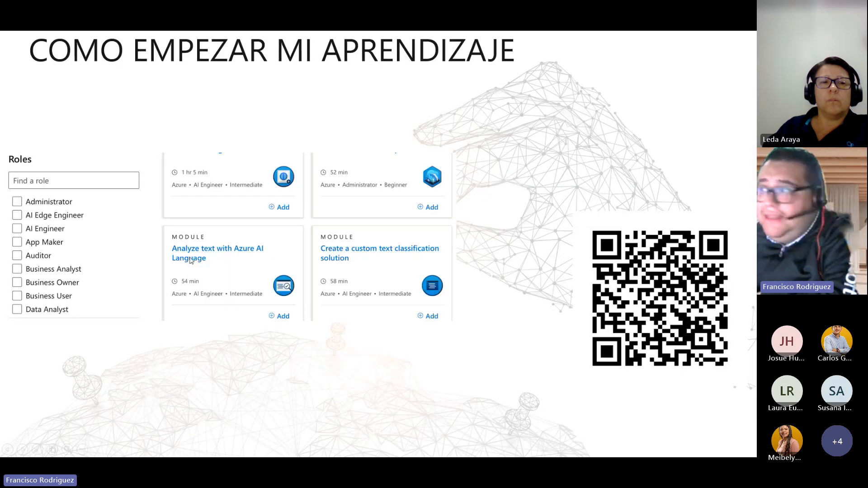